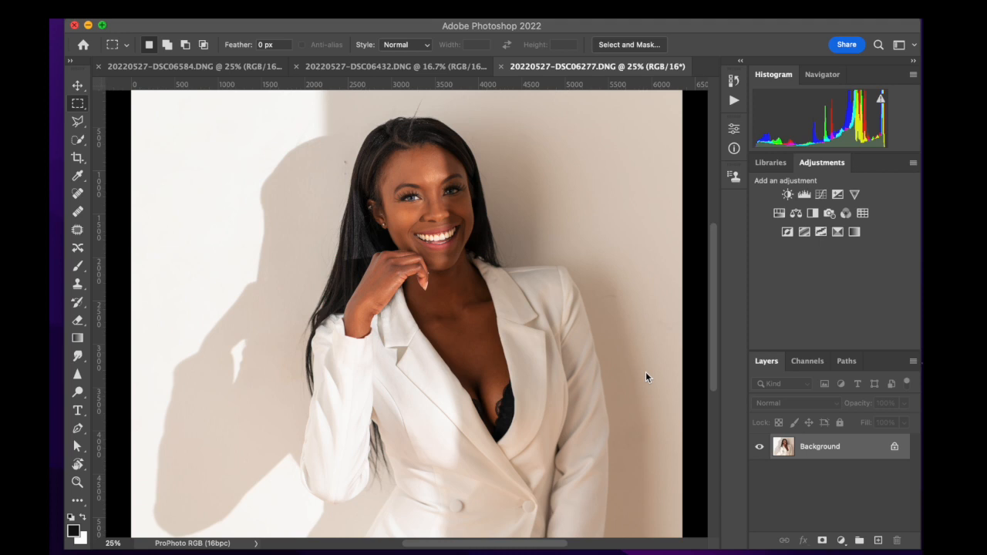
- Unlock the Background layer of the white-blazer portrait and activate the Move tool
click(896, 450)
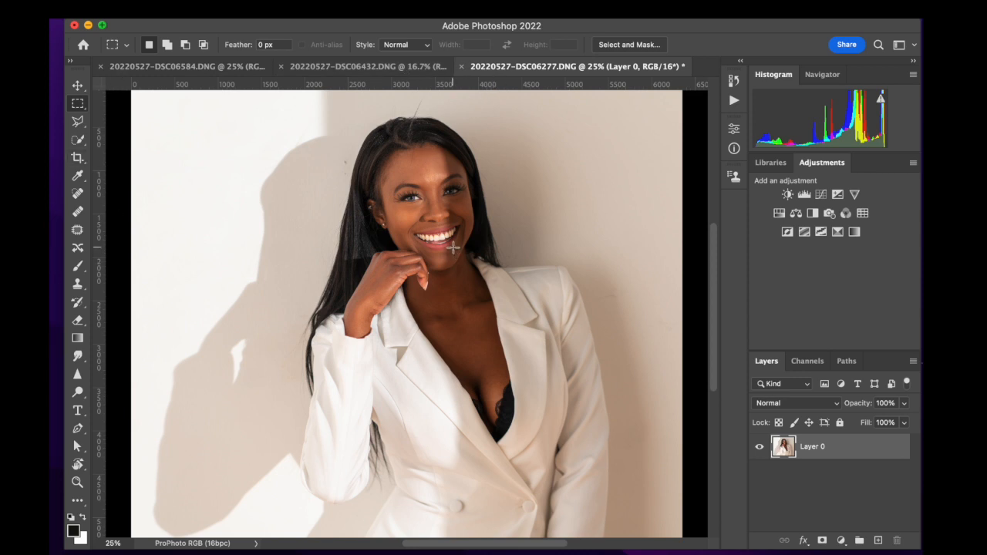
click(78, 85)
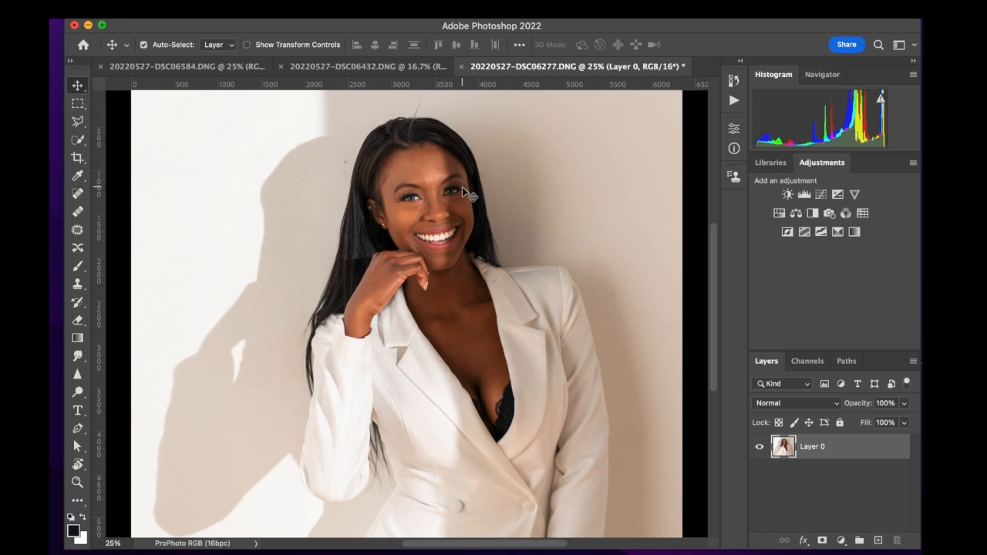
- Examine the white-blazer portrait up close, including the skin, stray hairs, background wall marks and jacket fabric
scroll(462, 186, up, 5)
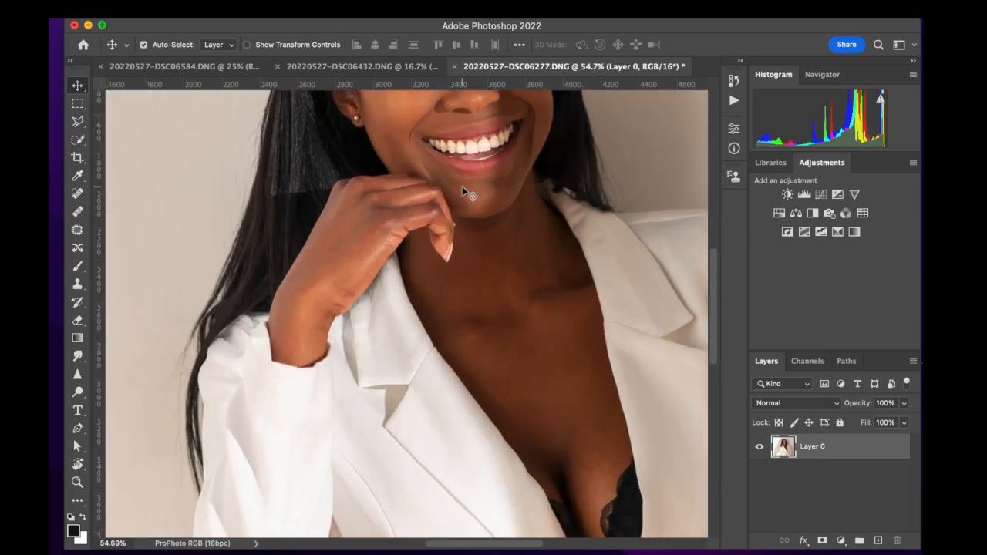
scroll(462, 186, up, 5)
scroll(466, 335, down, 4)
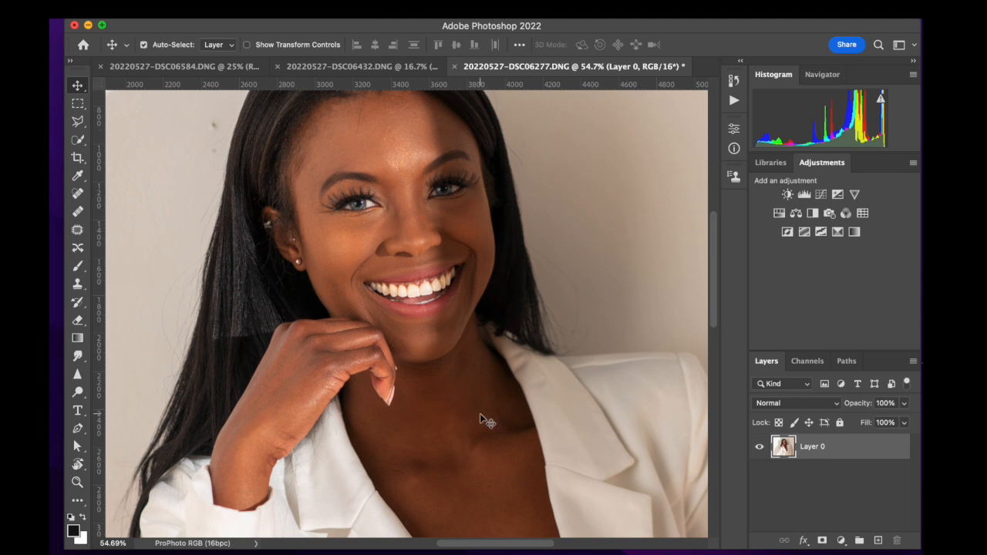
scroll(480, 436, down, 5)
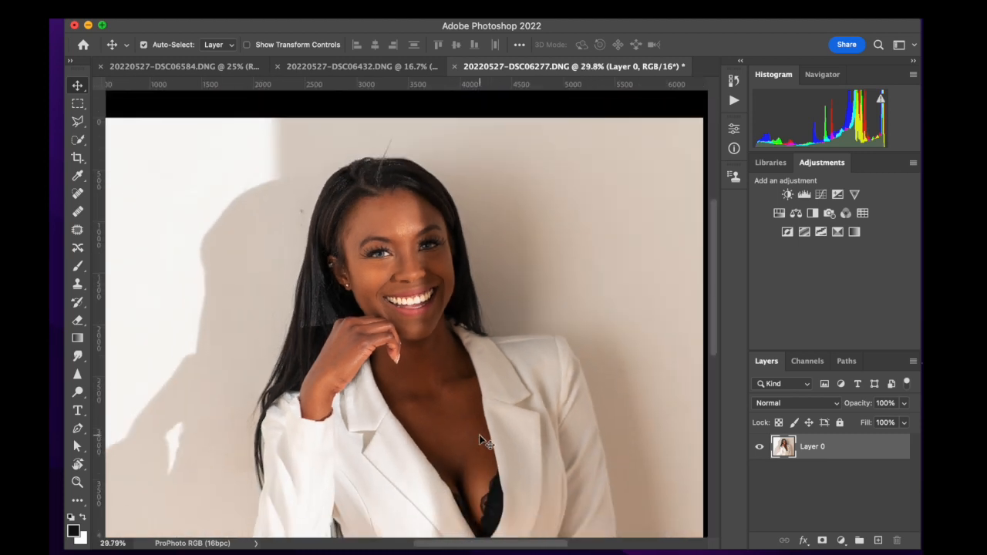
scroll(479, 436, up, 5)
scroll(479, 436, up, 3)
scroll(479, 437, left, 4)
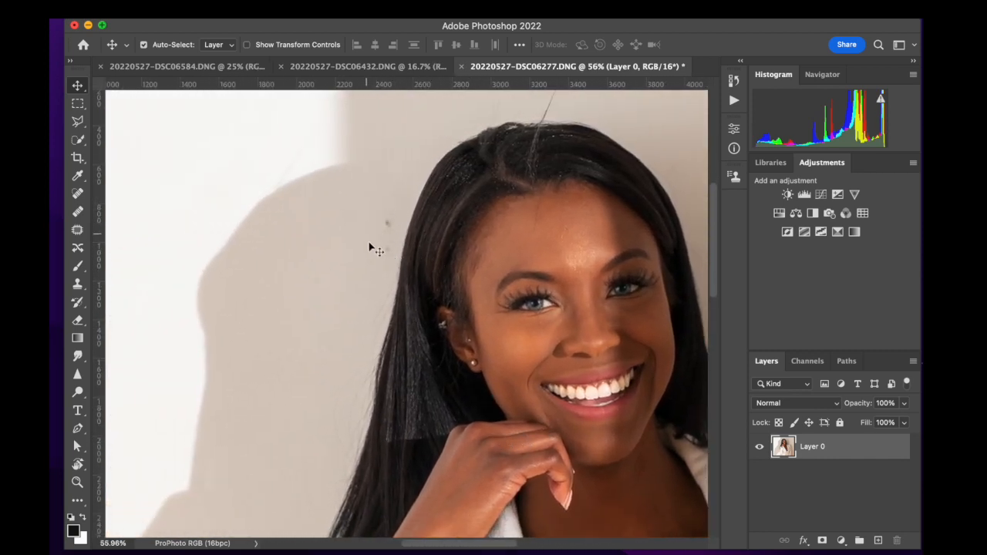
scroll(320, 257, left, 3)
scroll(319, 258, right, 10)
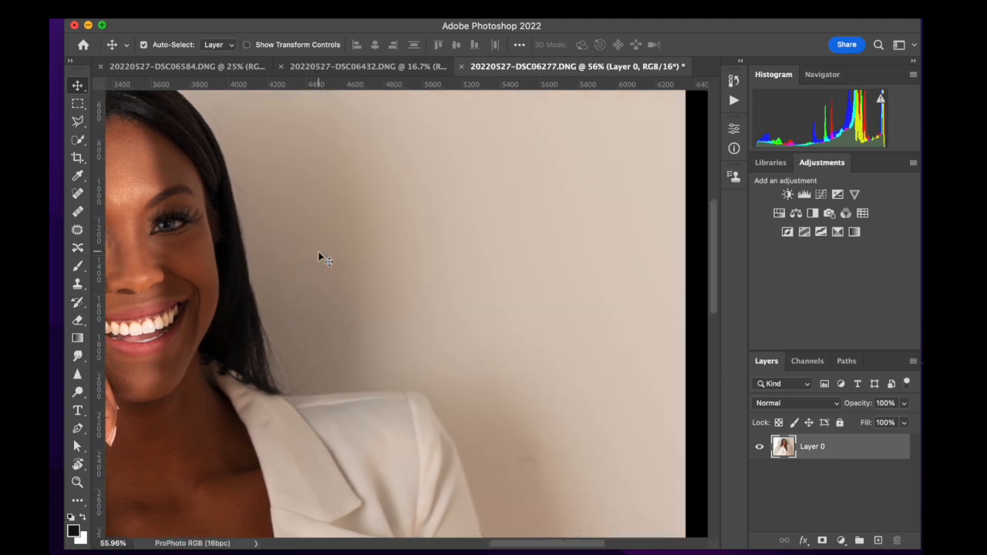
scroll(319, 258, down, 5)
scroll(319, 258, down, 8)
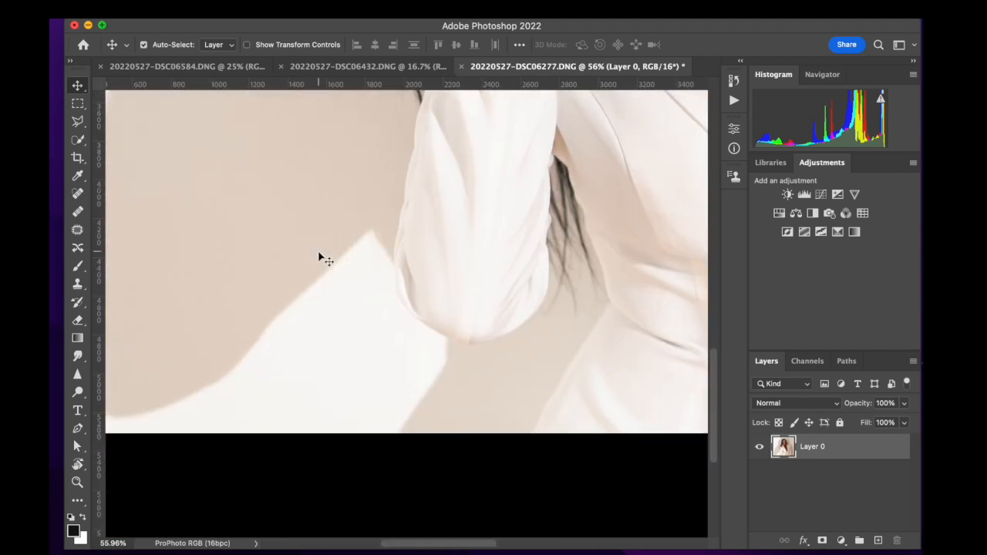
scroll(320, 257, up, 12)
scroll(319, 258, left, 5)
scroll(320, 257, up, 6)
scroll(320, 257, down, 4)
scroll(351, 169, down, 4)
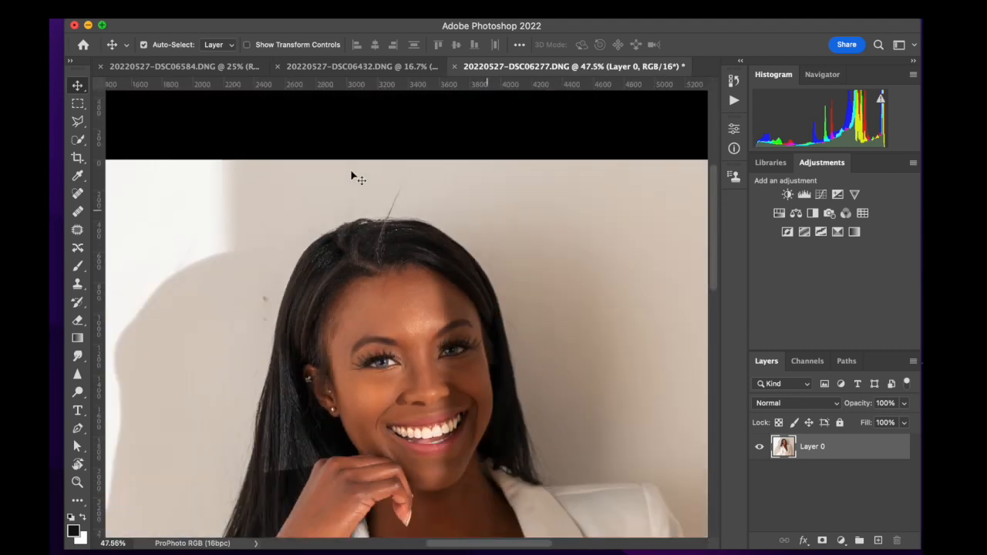
scroll(351, 177, down, 2)
scroll(350, 170, down, 2)
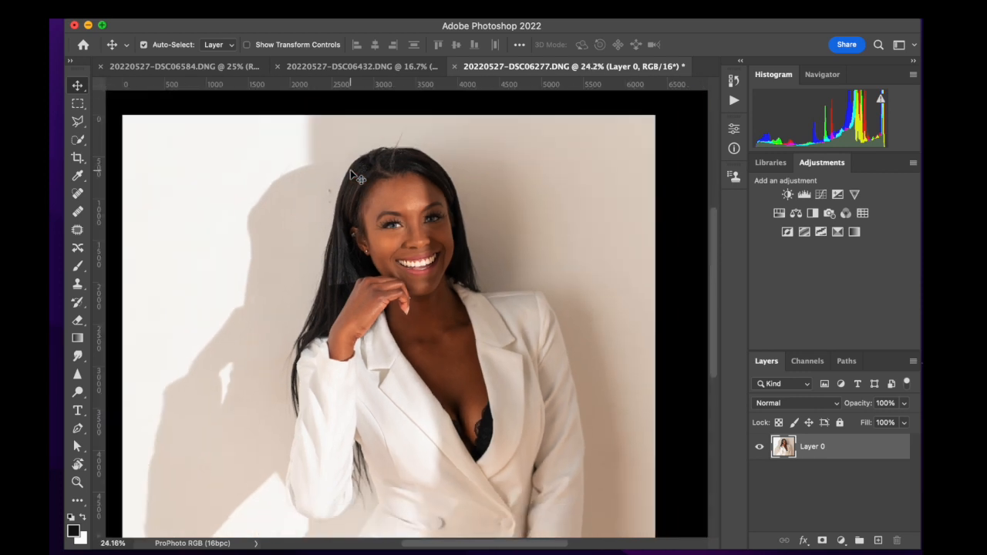
- Switch to 20220527-DSC06432.DNG and inspect the black top, jacket and hands for lint and blemishes
click(378, 66)
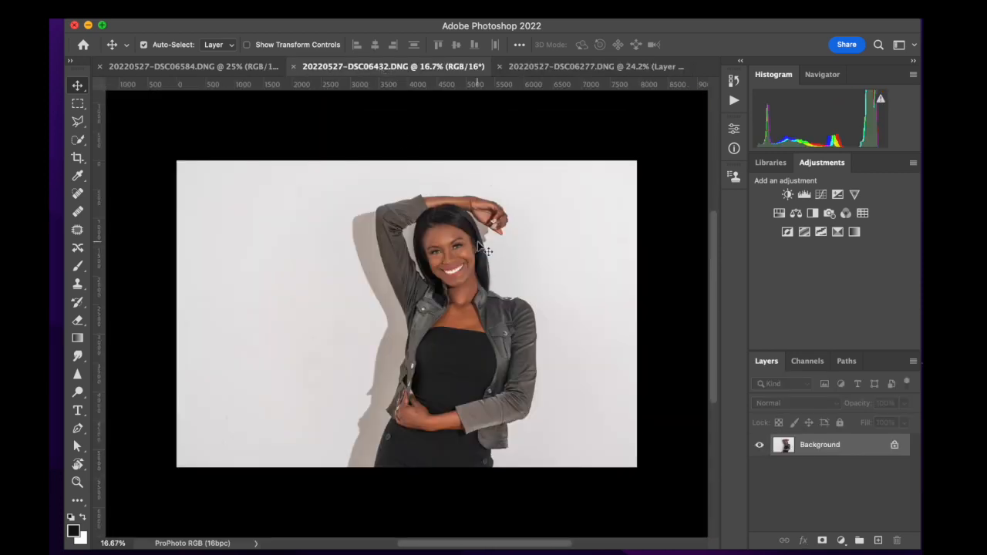
key(super)
scroll(486, 249, up, 1)
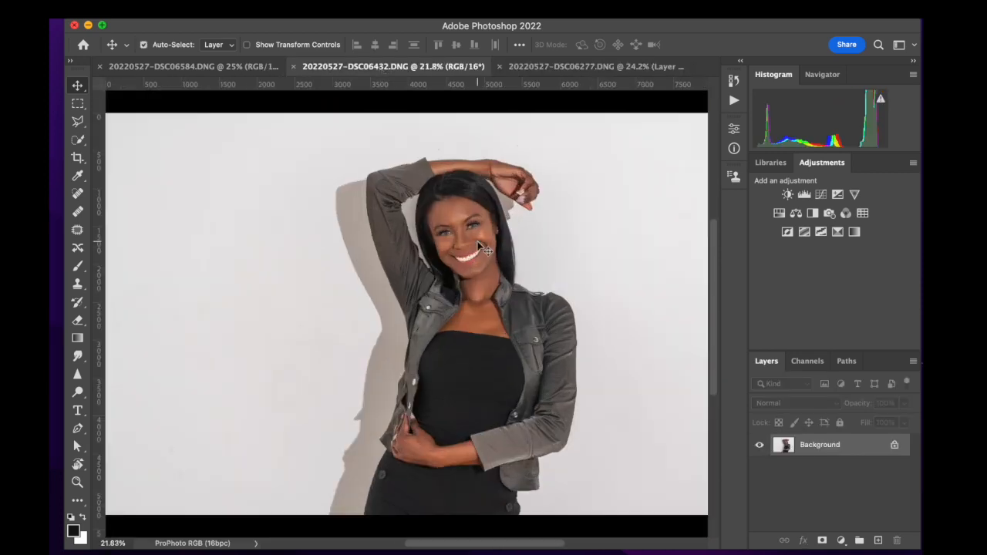
scroll(487, 243, up, 5)
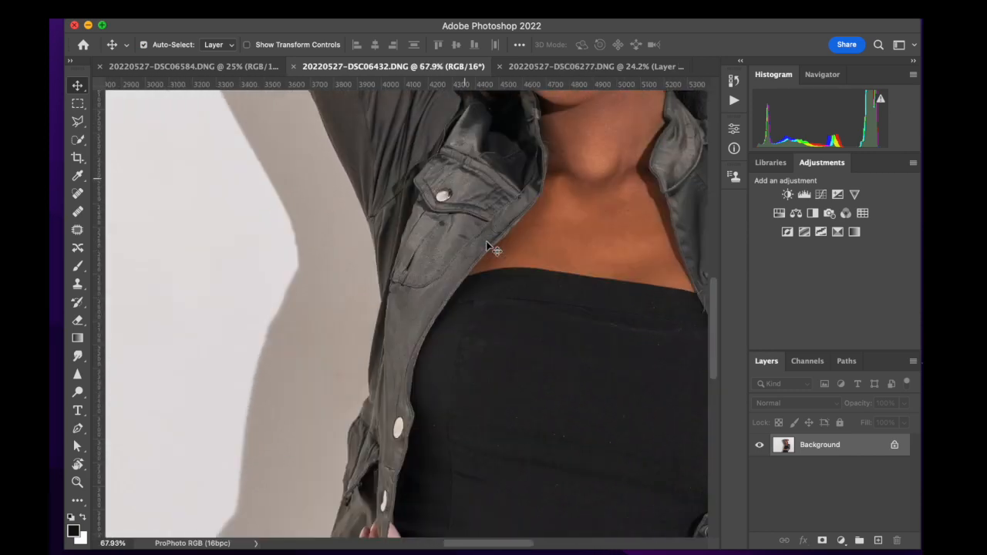
scroll(500, 299, up, 2)
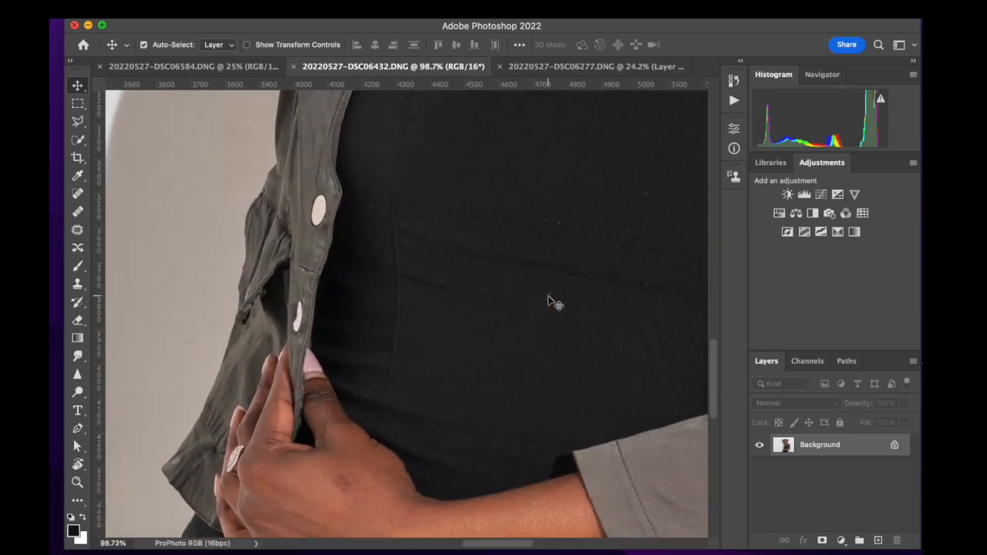
scroll(630, 231, right, 5)
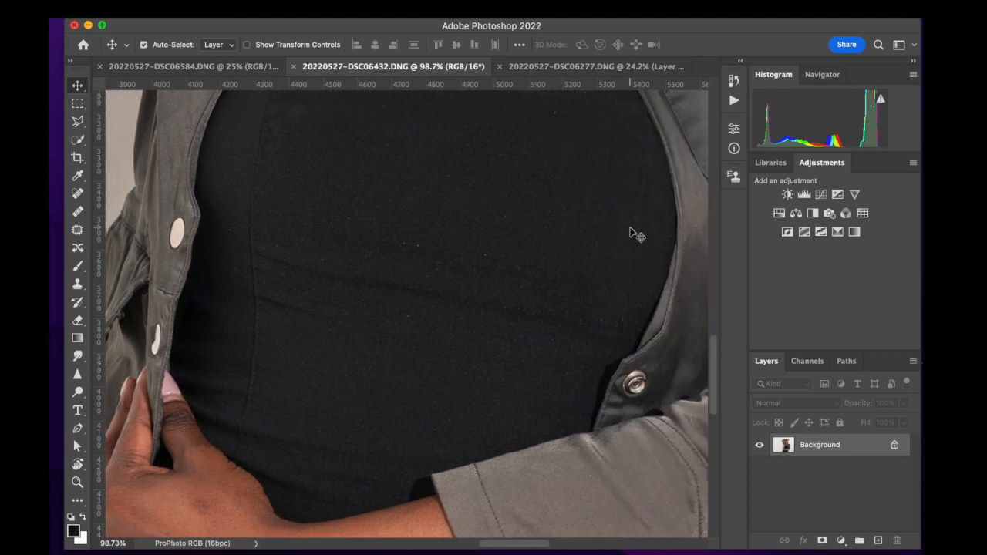
scroll(609, 185, up, 5)
scroll(605, 168, down, 10)
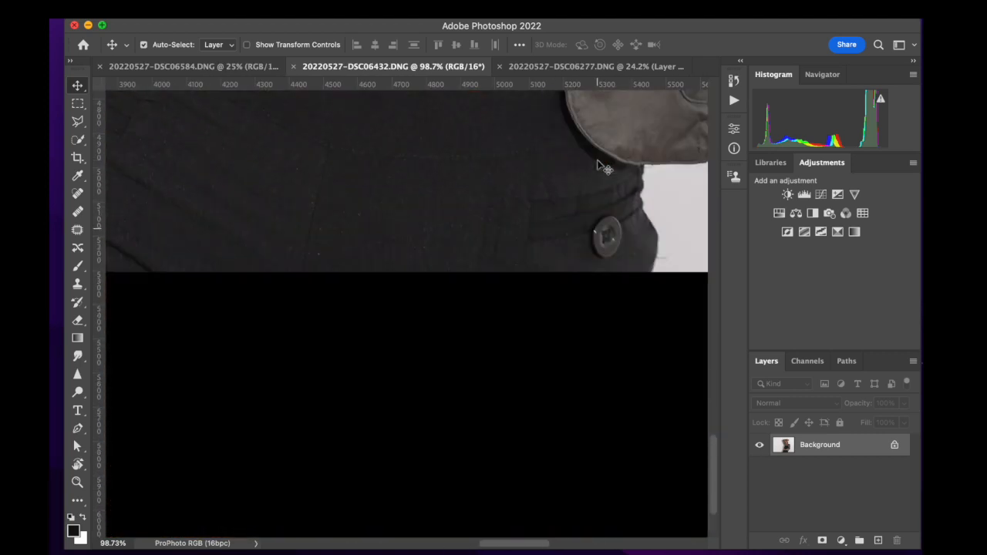
scroll(397, 198, up, 6)
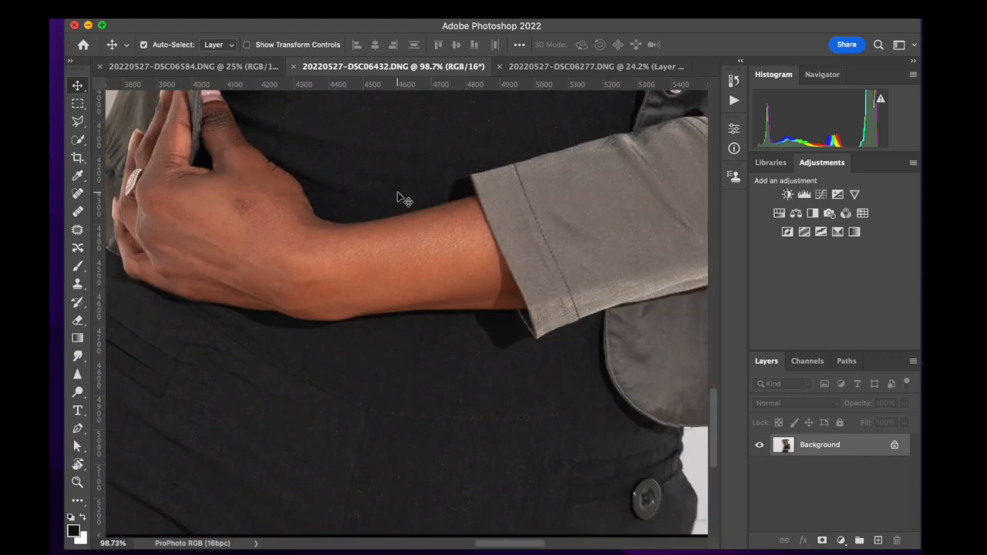
scroll(404, 164, down, 5)
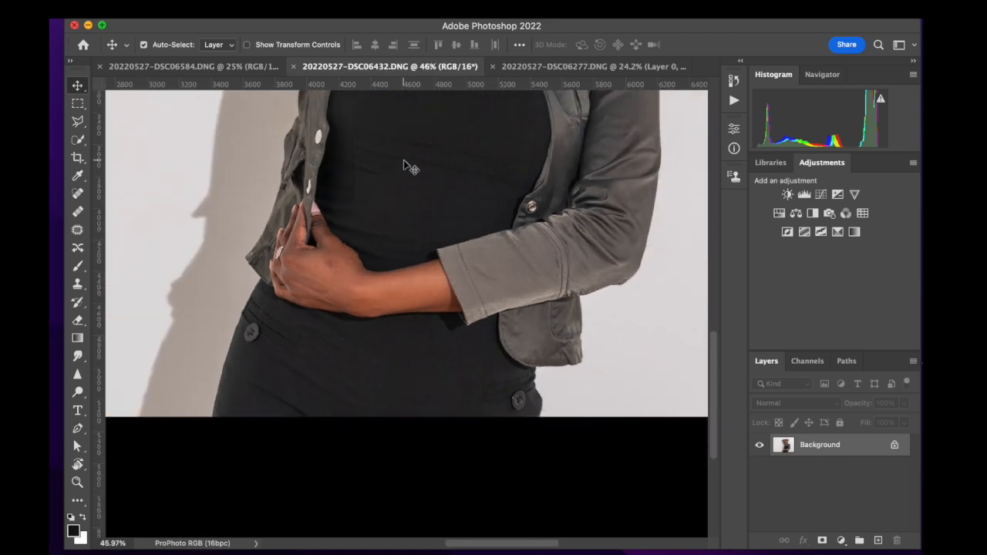
key(super+0)
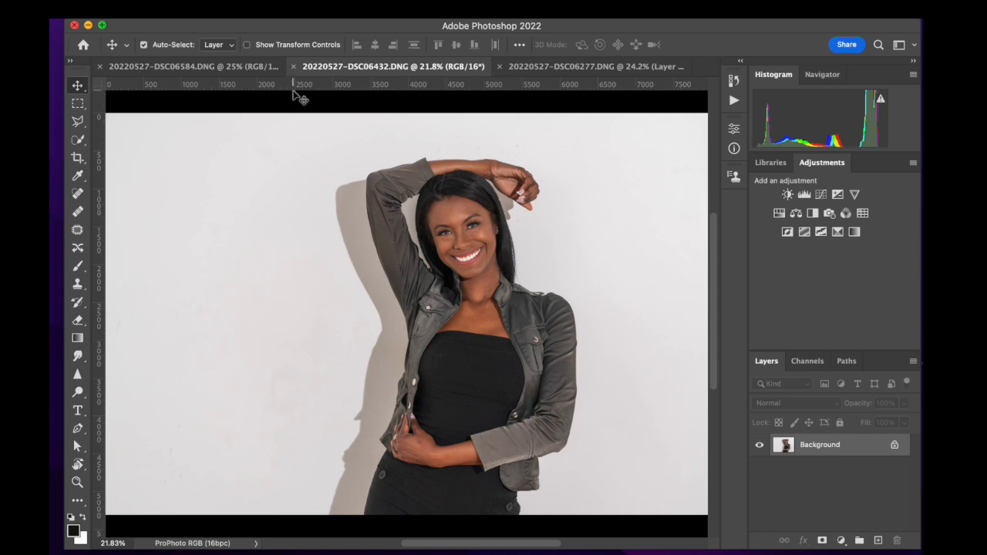
- Switch to 20220527-DSC06584.DNG and inspect the arm, face, hair and grey backdrop up close
click(241, 67)
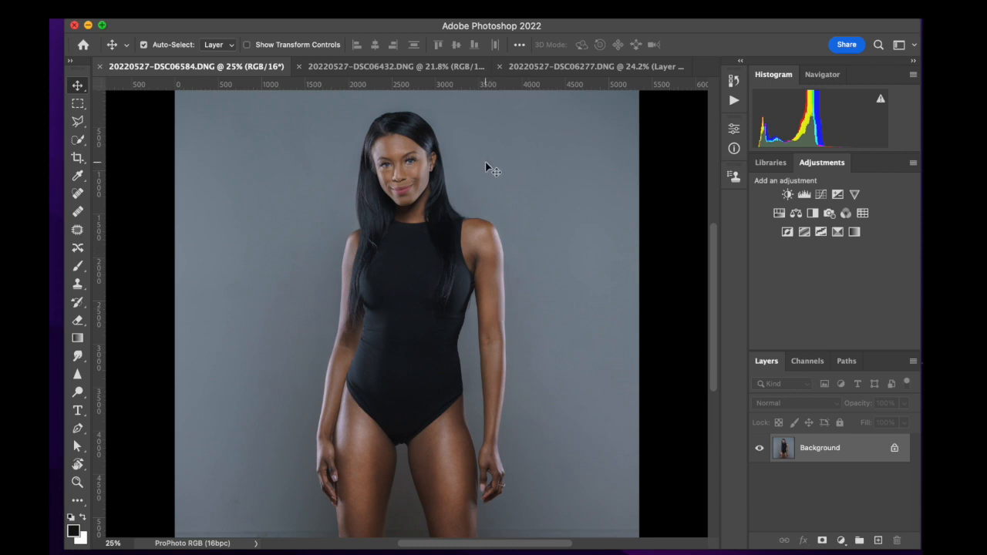
scroll(485, 205, up, 5)
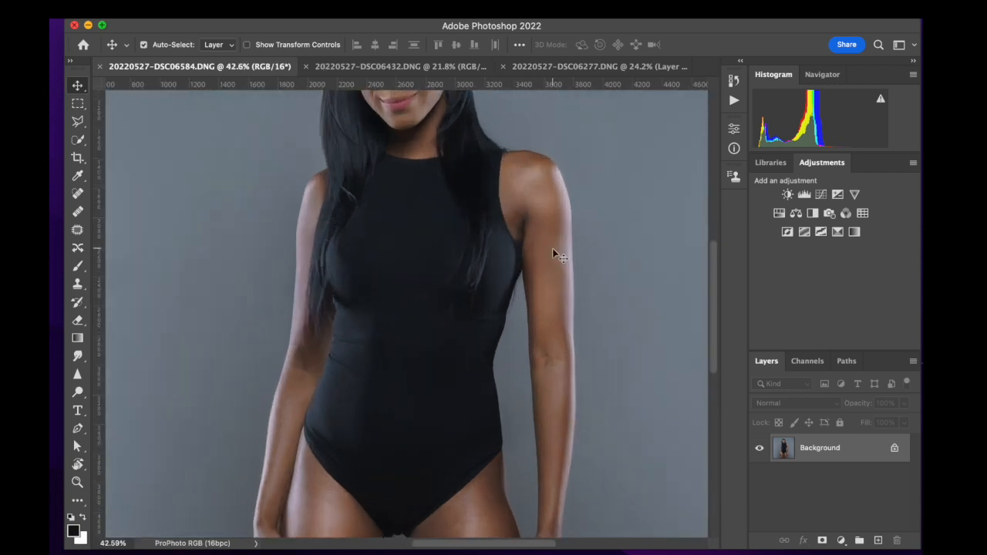
scroll(550, 239, right, 5)
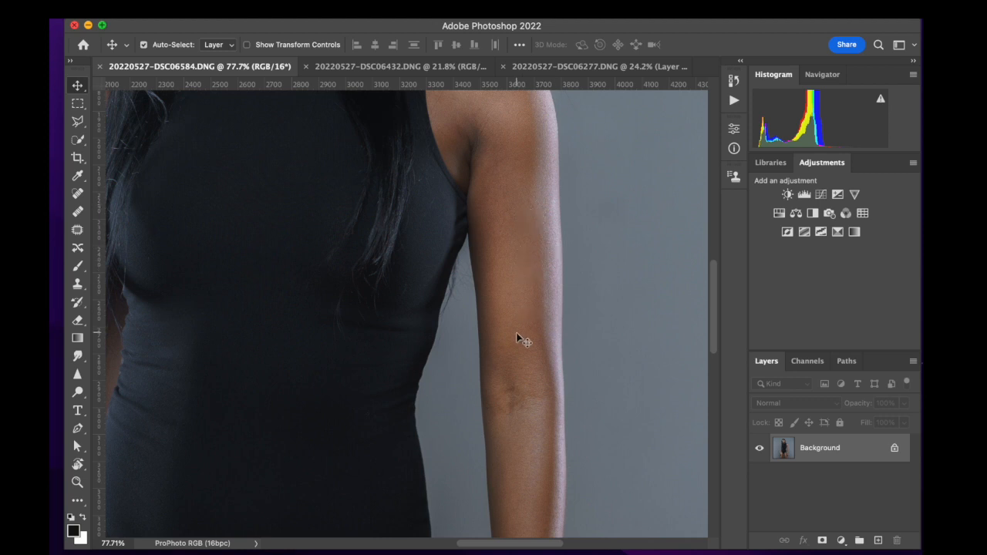
scroll(520, 338, up, 7)
scroll(523, 339, up, 3)
scroll(523, 340, left, 3)
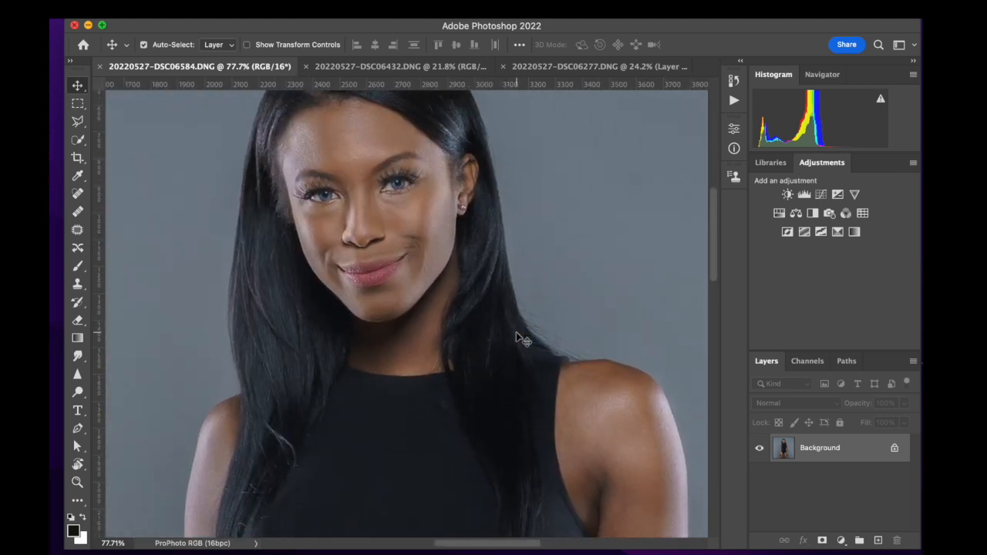
key(super)
key(super+0)
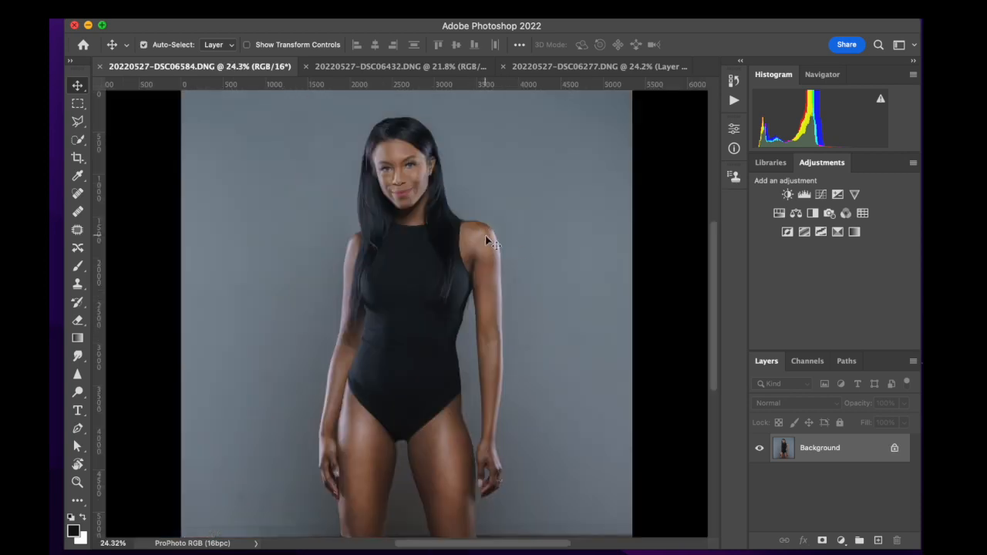
- Return to 20220527-DSC06277.DNG and duplicate Layer 0
click(552, 75)
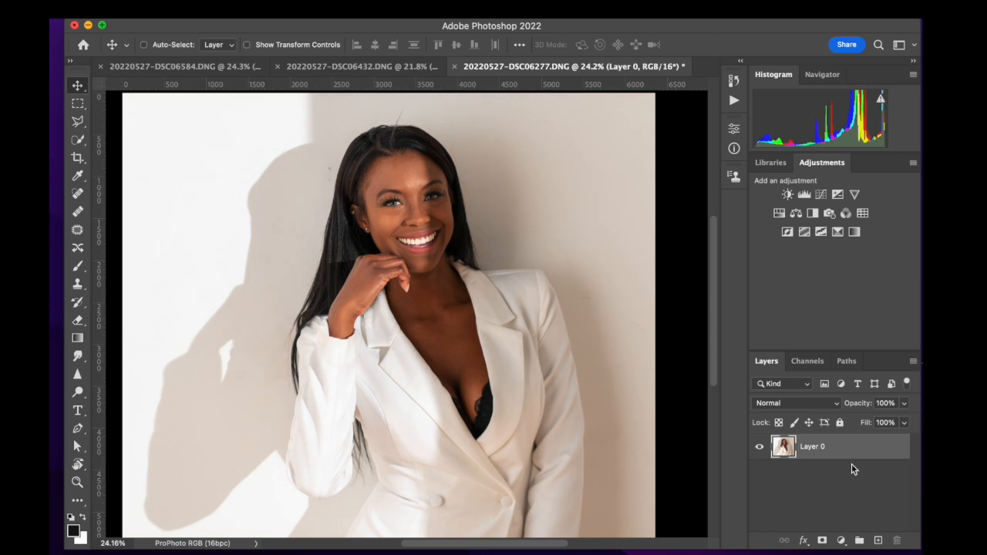
key(super+j)
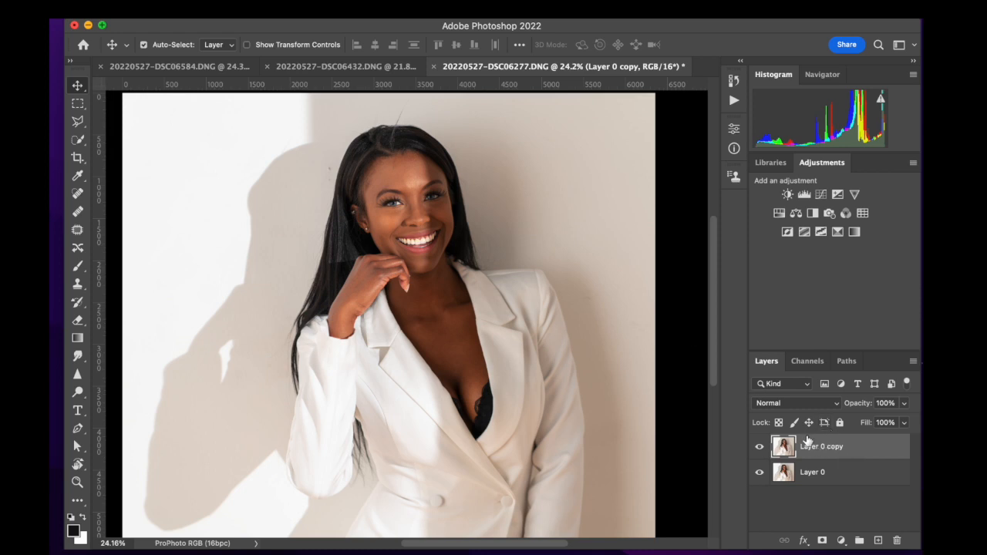
- Open the Retouch4me Heal filter on the duplicate layer and set its scale to 150
click(373, 14)
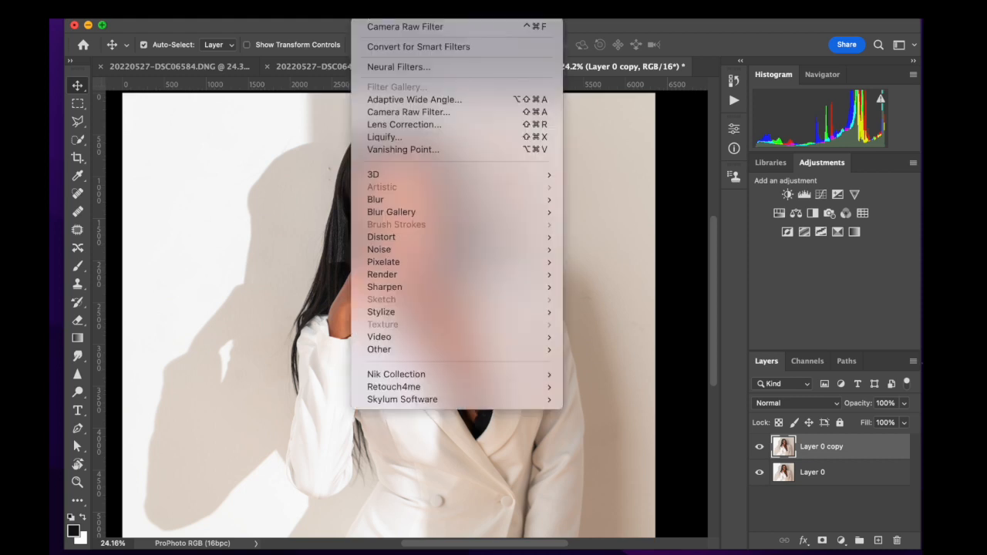
mouse_move(410, 388)
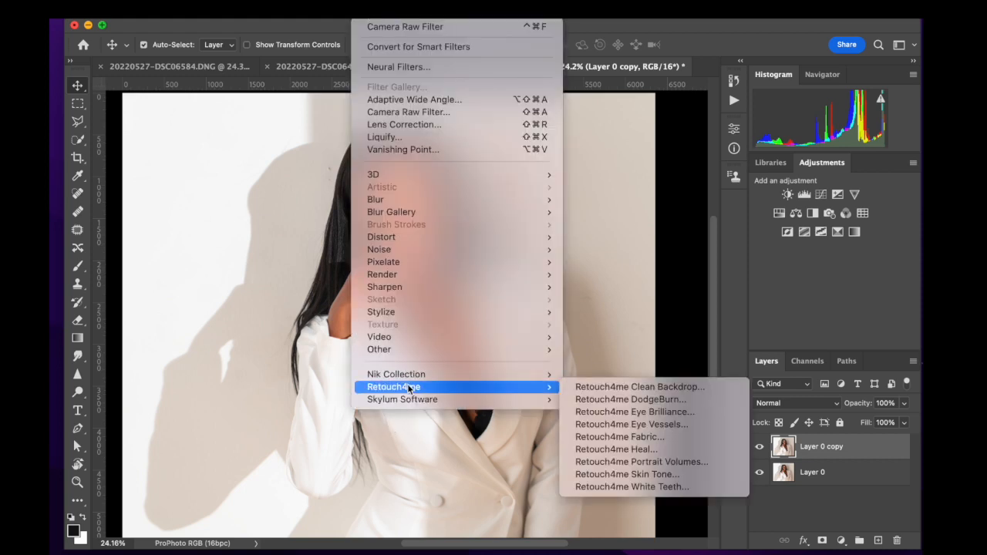
click(629, 449)
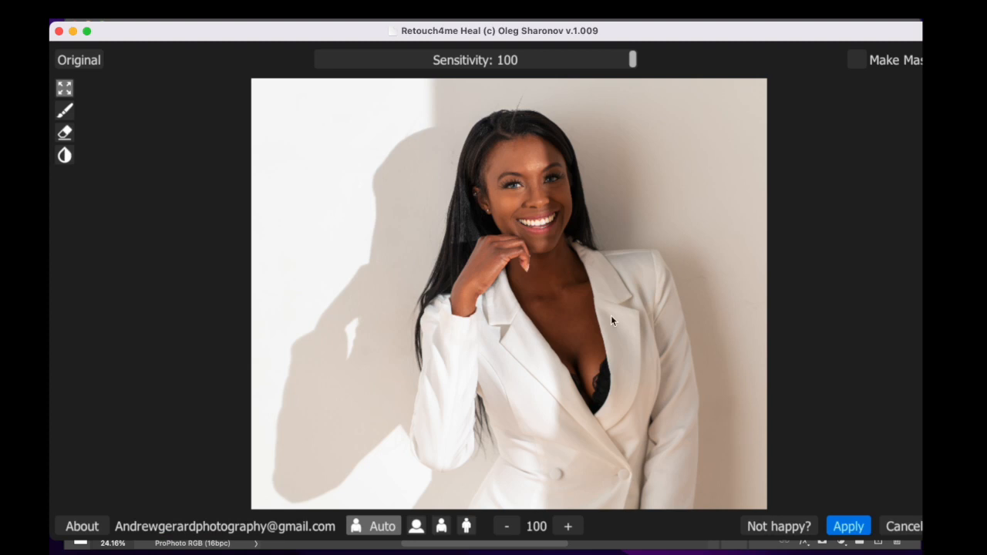
click(568, 526)
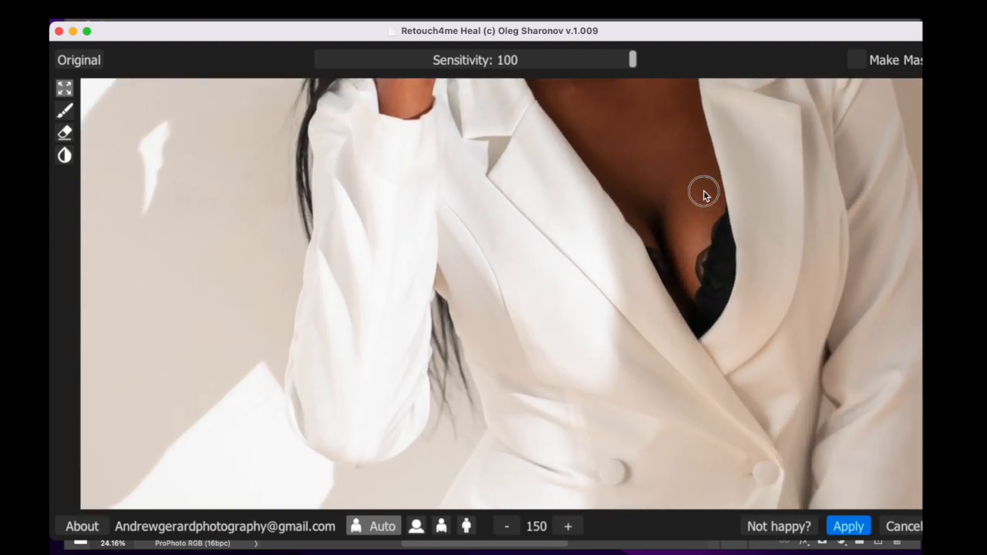
scroll(704, 193, up, 10)
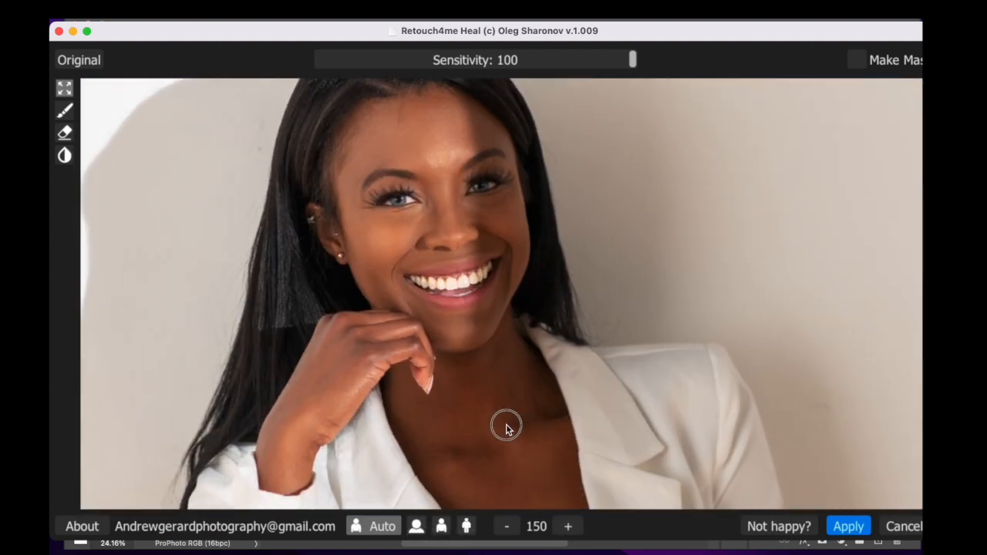
- Compare the healed preview of the face at sensitivity 100 with the original image
click(633, 61)
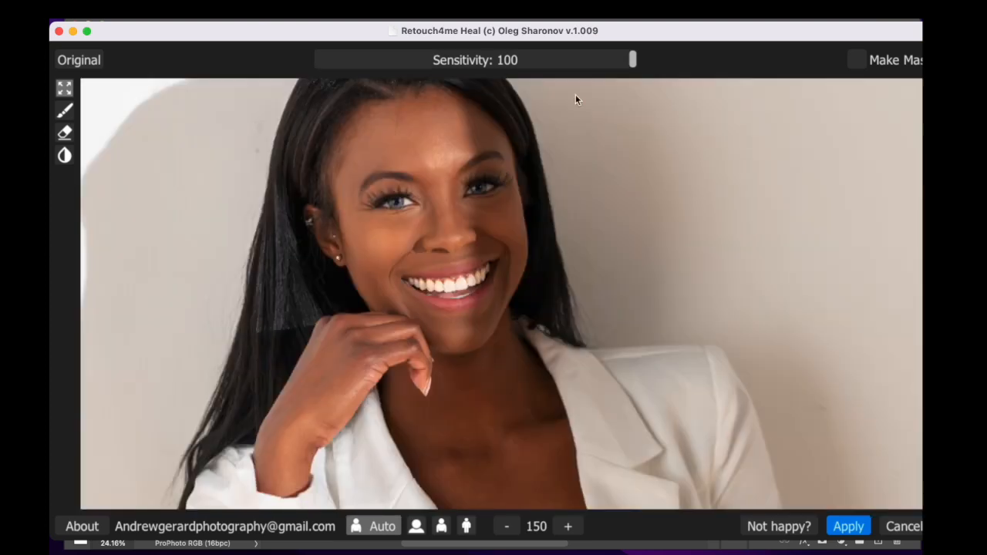
click(71, 65)
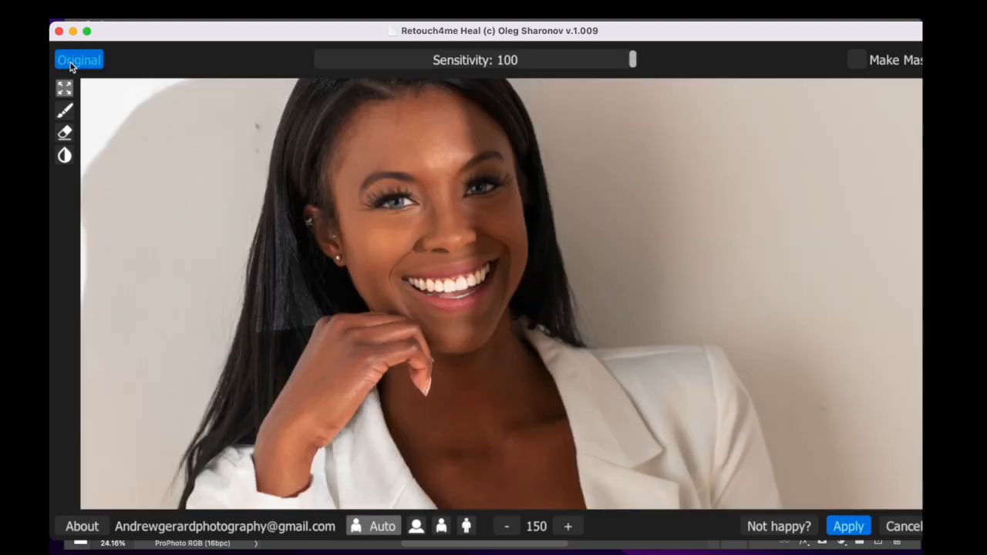
click(71, 65)
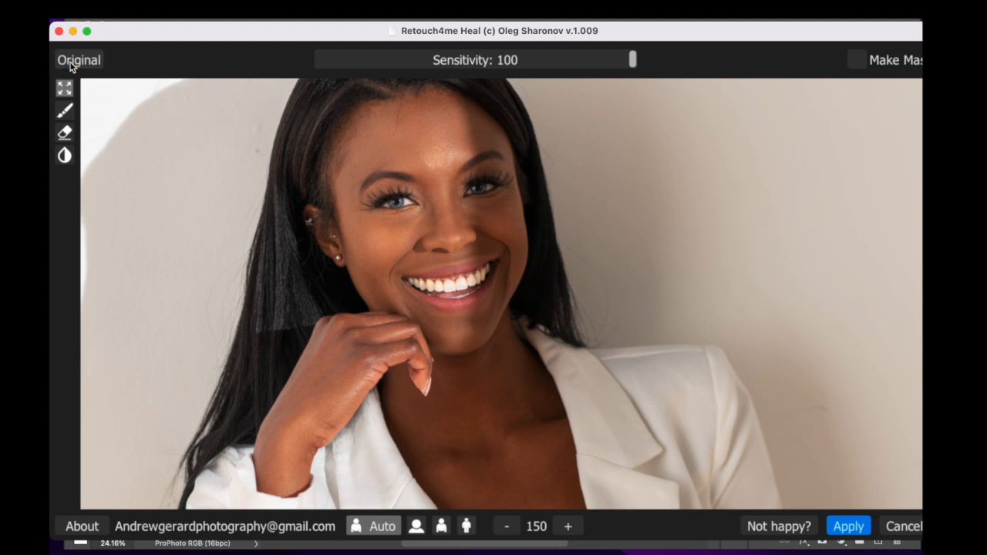
click(71, 65)
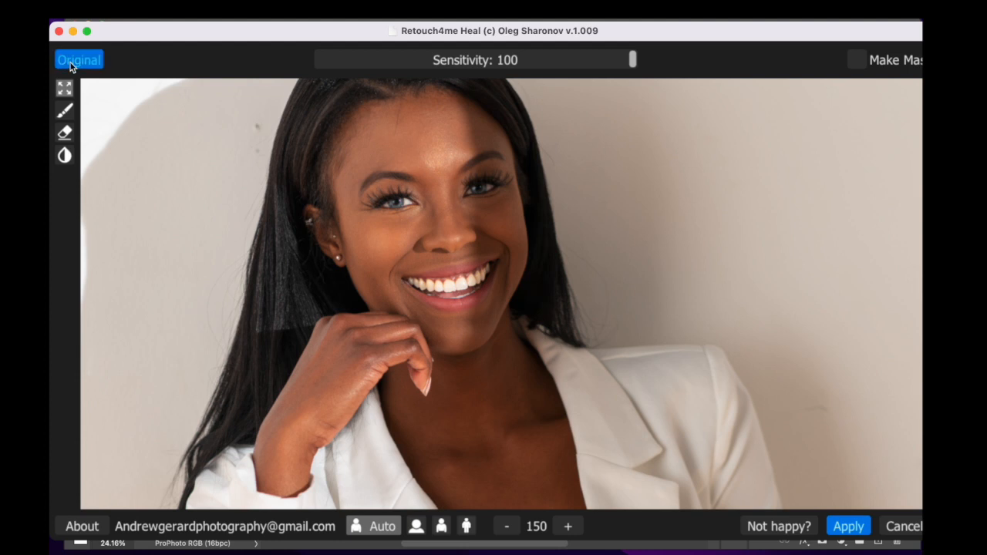
- Compare the healed face with the original at a preview scale of 200, and apply Heal to the duplicate layer
click(568, 526)
drag(563, 163, 594, 440)
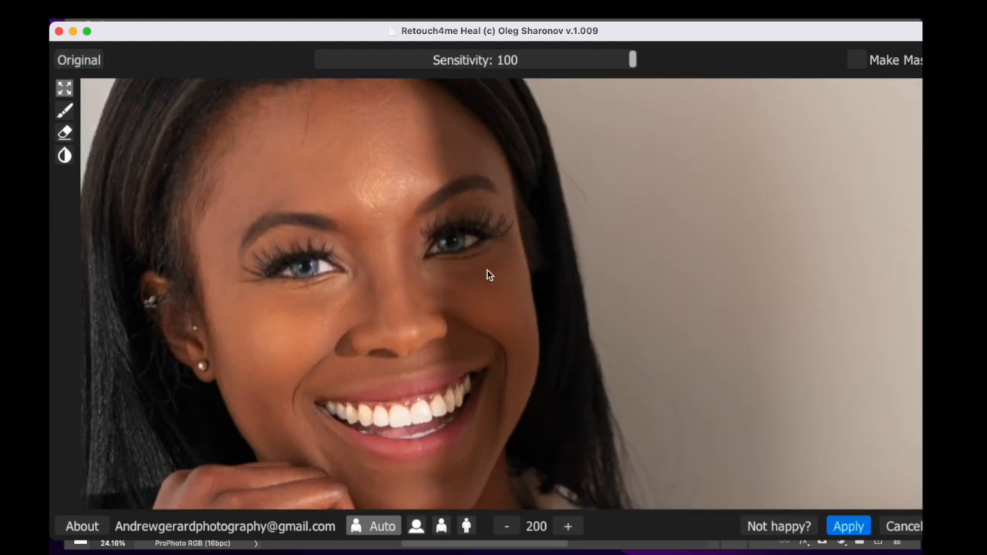
drag(488, 273, 548, 262)
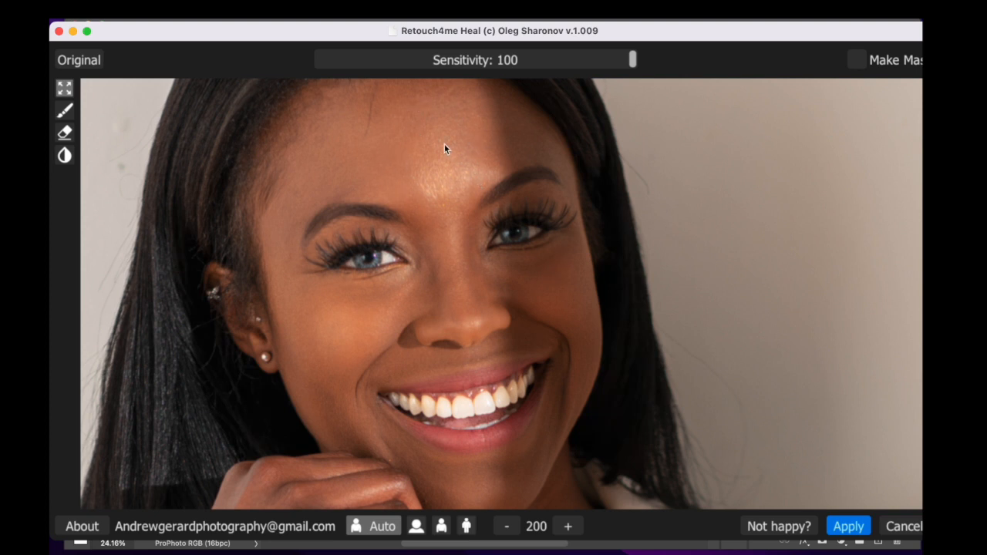
click(90, 63)
click(84, 63)
click(69, 63)
click(70, 63)
click(81, 66)
click(83, 66)
click(509, 524)
scroll(674, 372, down, 2)
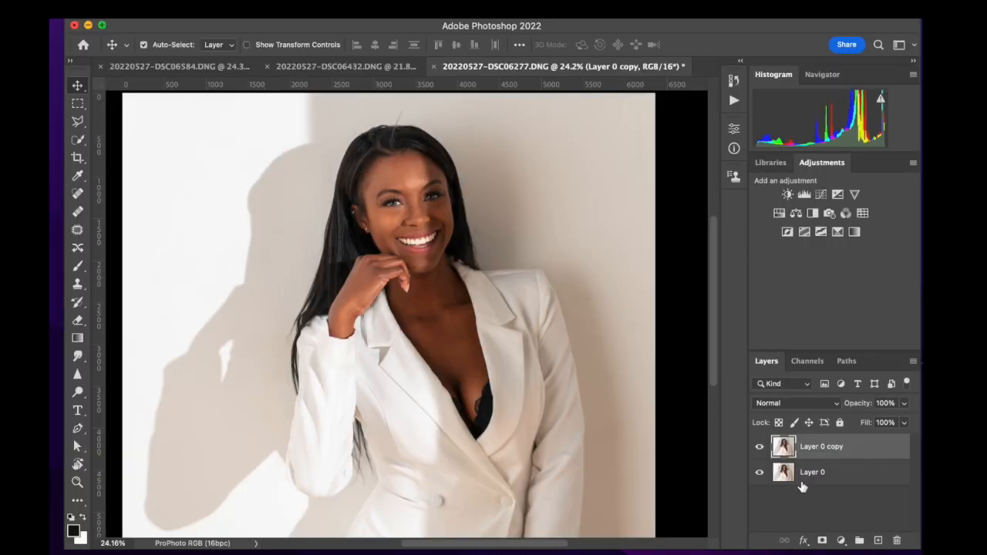
- Examine the healed skin on the cheeks and forehead up close, and return to a view of the upper body
scroll(428, 293, up, 5)
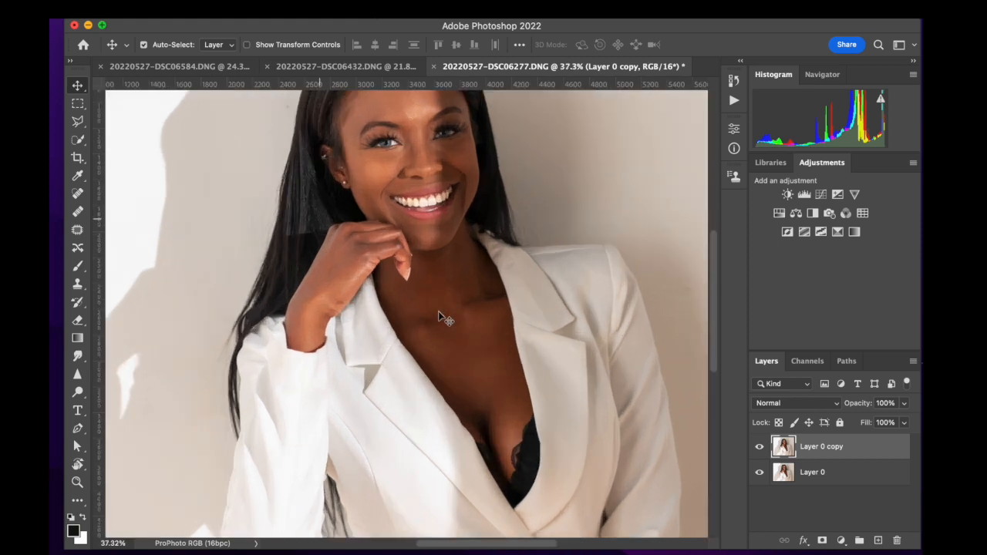
scroll(447, 320, up, 5)
scroll(446, 319, up, 3)
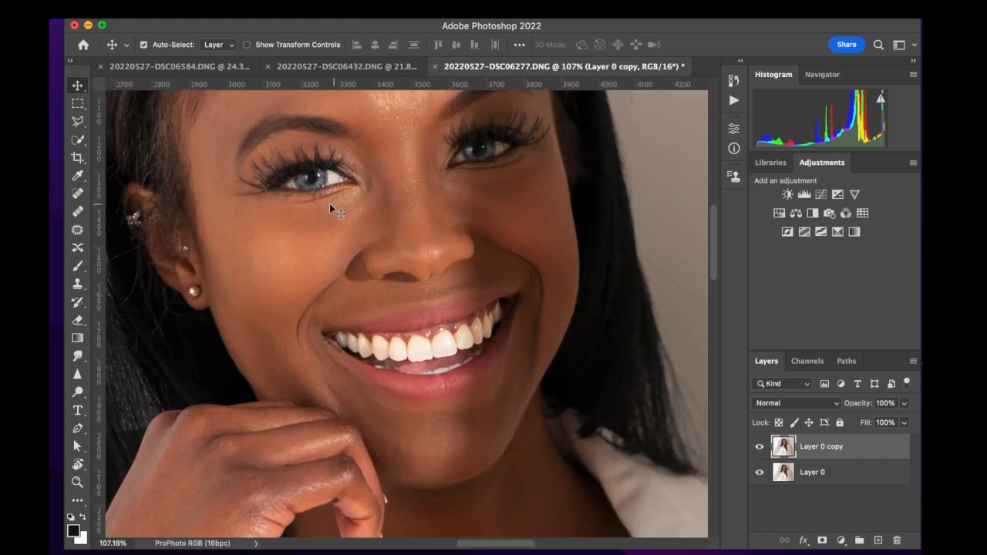
scroll(339, 224, up, 4)
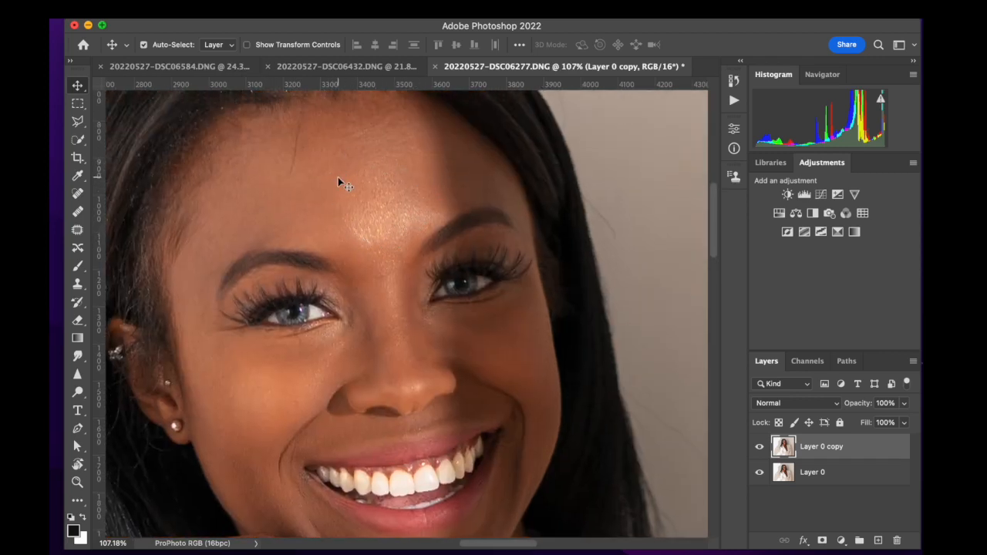
scroll(508, 299, down, 8)
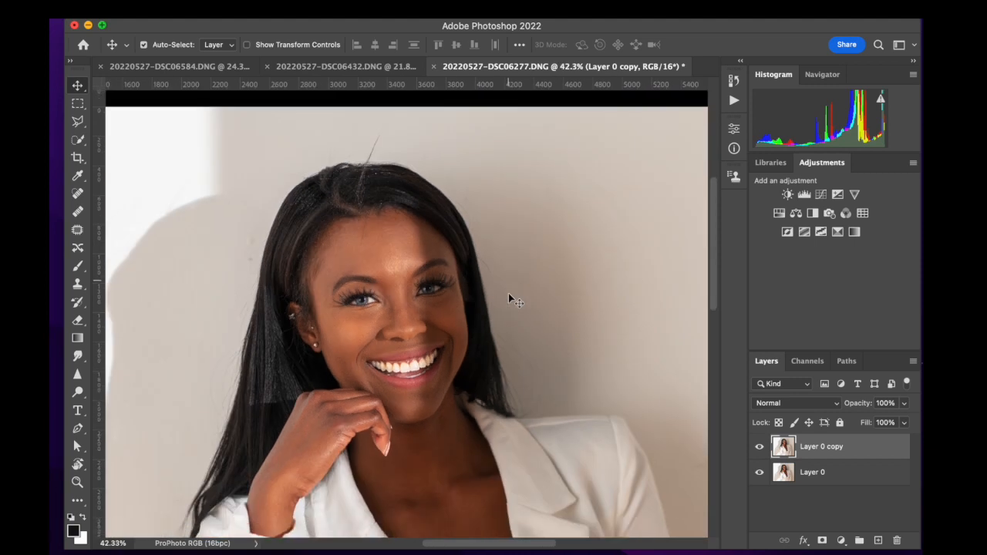
scroll(508, 300, down, 4)
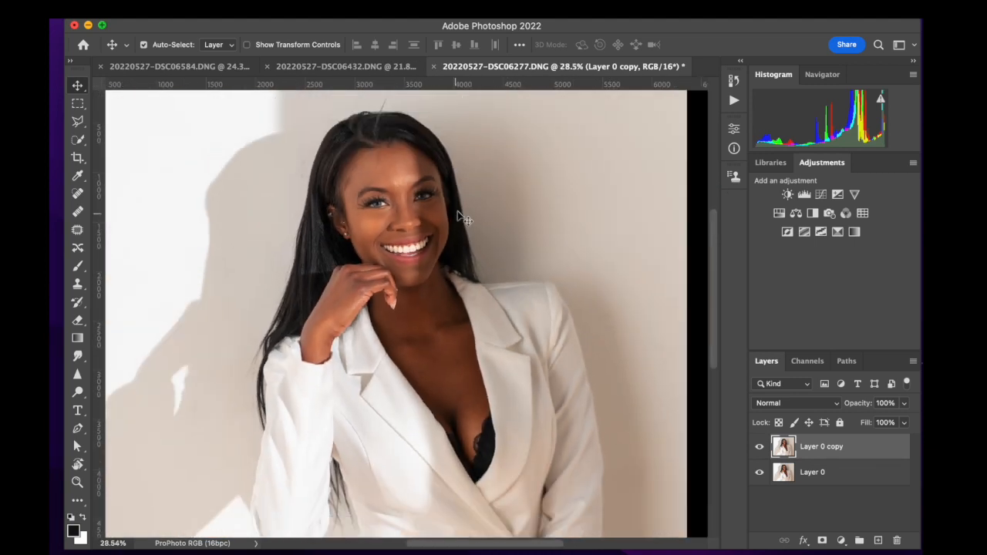
- Open the Retouch4me DodgeBurn filter on Layer 0 copy with blend 200 and a preview scale of 150
click(368, 11)
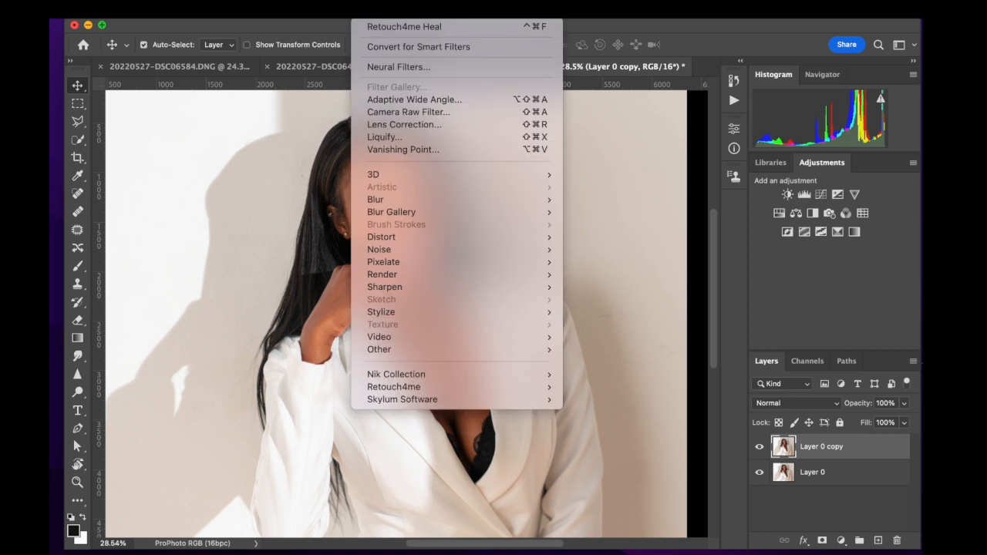
mouse_move(393, 388)
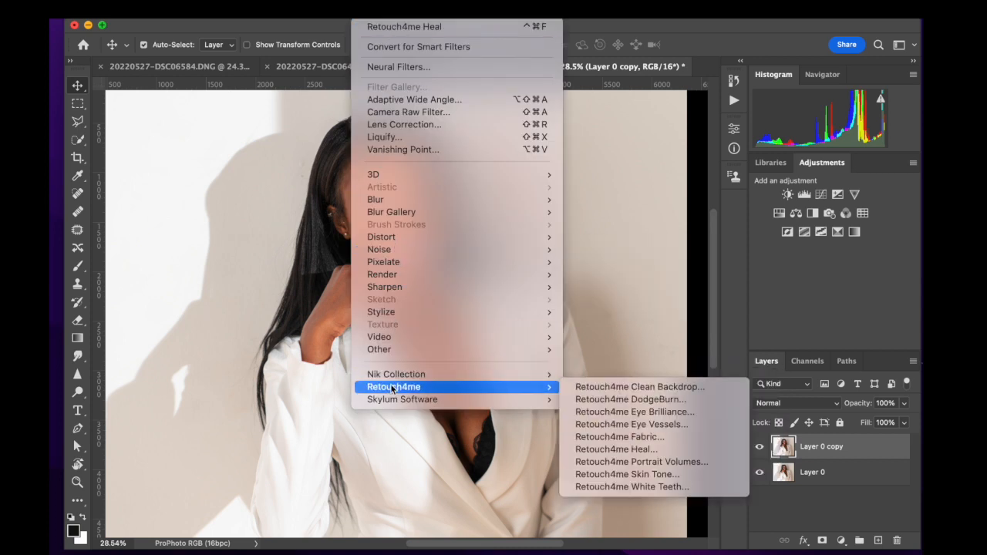
click(613, 398)
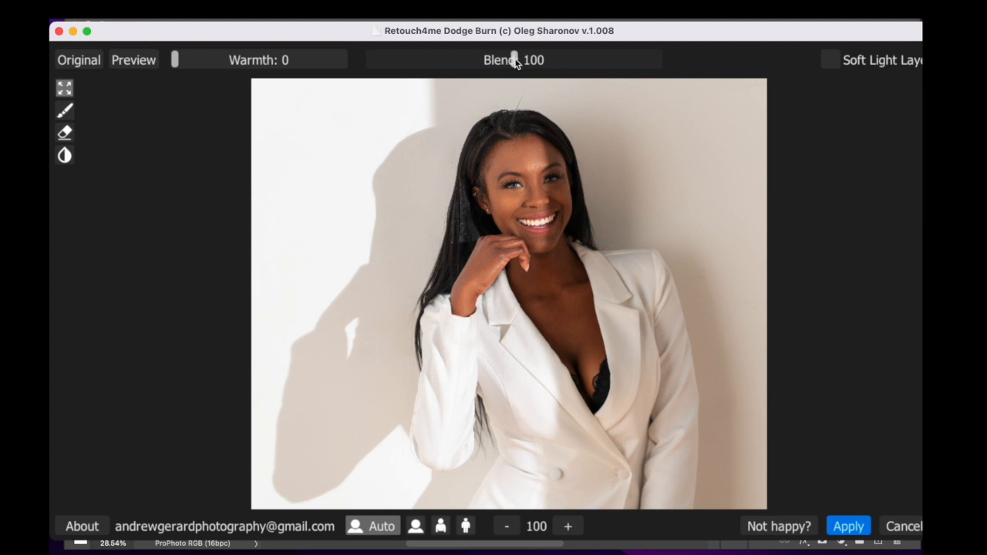
drag(515, 60, 674, 61)
click(568, 527)
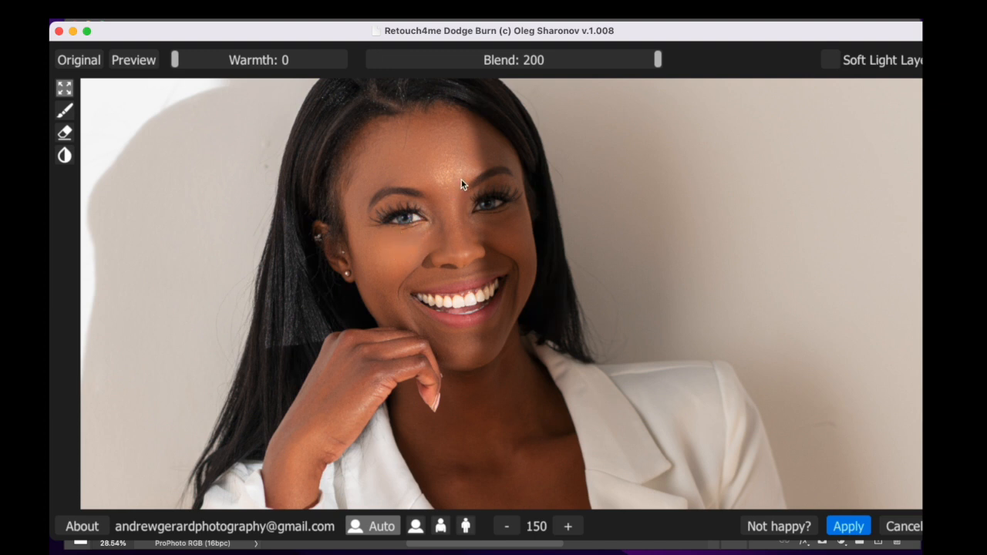
- Compare the dodge and burn preview with the original several times and apply the filter
click(87, 65)
click(87, 65)
click(87, 65)
click(86, 65)
click(86, 65)
click(86, 65)
click(87, 65)
click(86, 65)
click(846, 523)
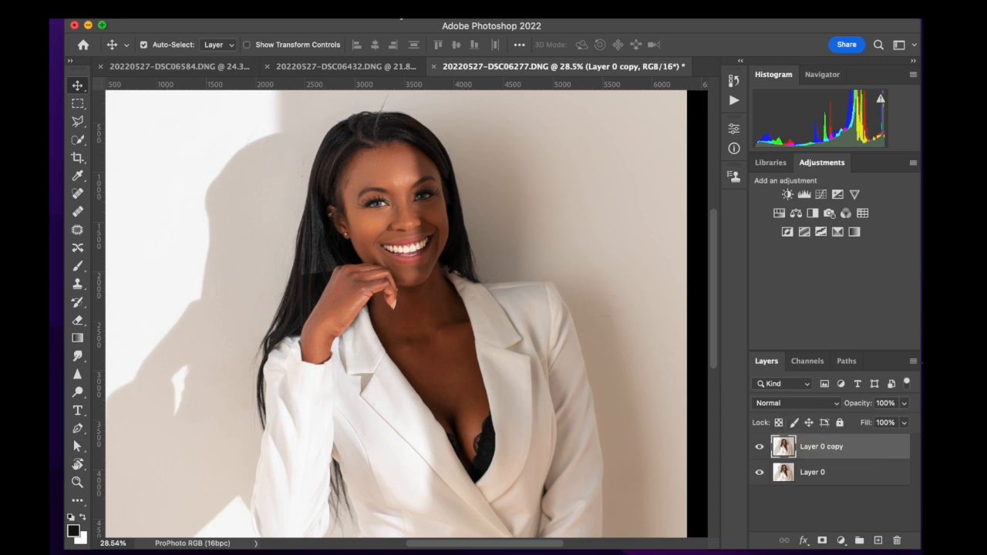
- Open the Retouch4me Eye Brilliance filter on Layer 0 copy and show the face at a preview scale of 200
click(377, 16)
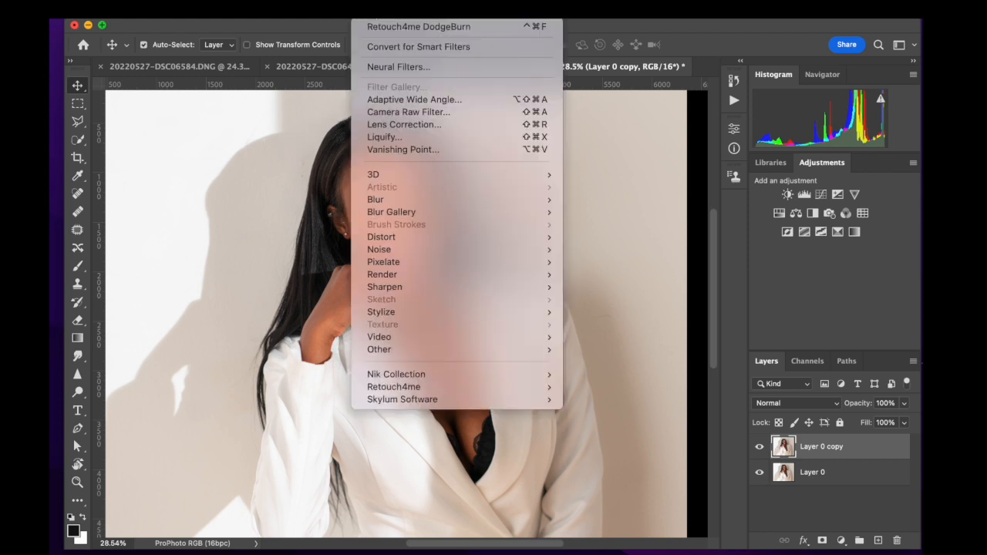
mouse_move(374, 390)
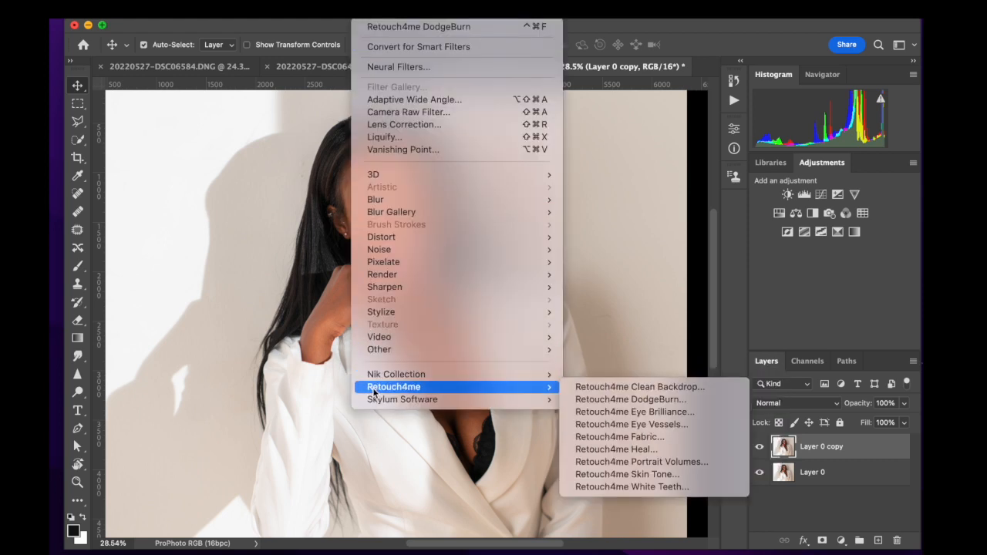
click(654, 413)
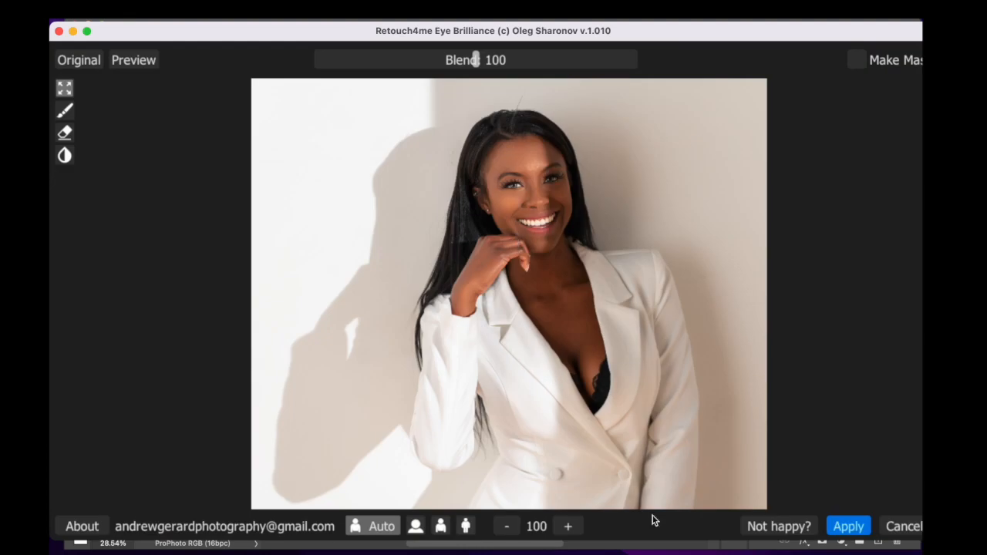
click(569, 526)
click(568, 527)
drag(740, 154, 733, 543)
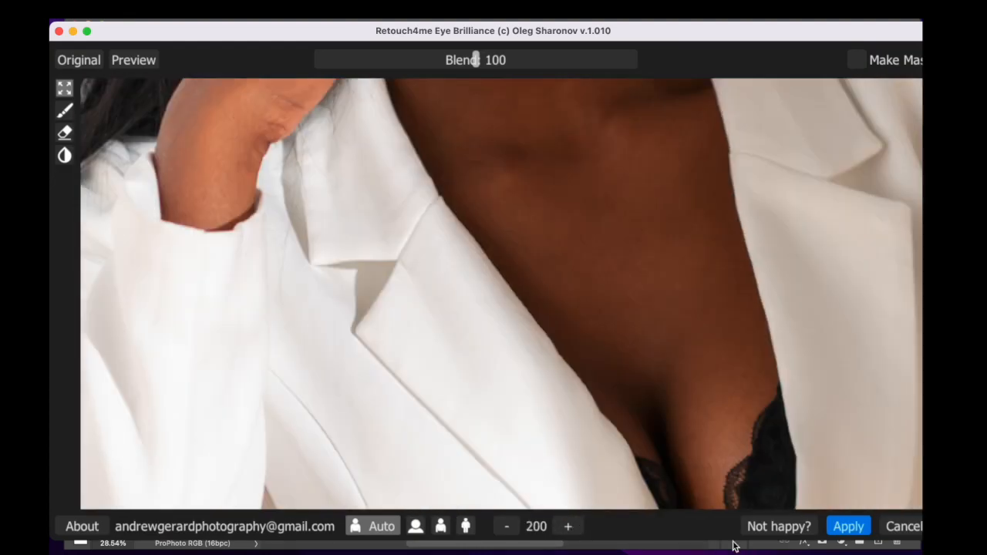
drag(685, 175, 740, 471)
drag(705, 337, 585, 552)
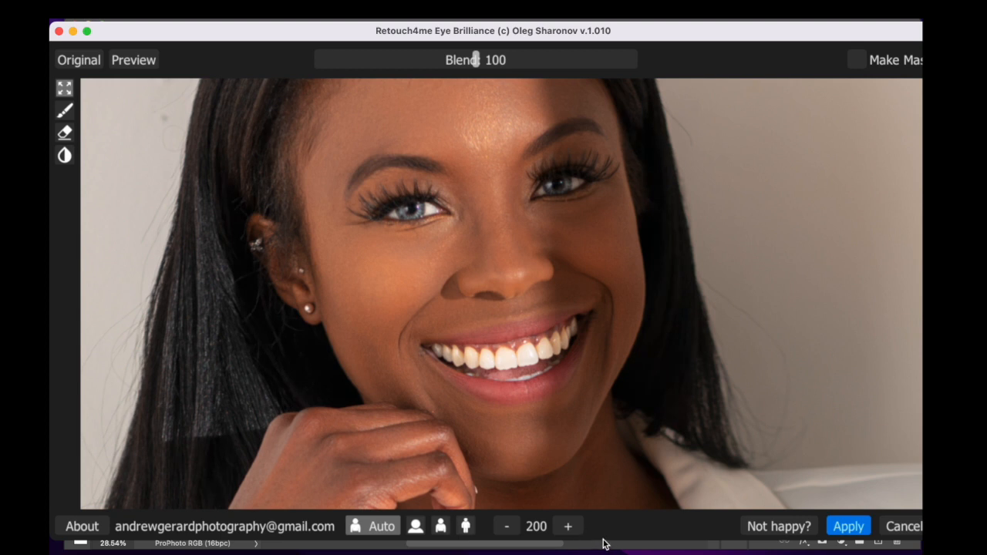
- Compare the brightened eyes with the original and apply Eye Brilliance at blend 100
click(83, 61)
click(83, 60)
click(82, 62)
click(849, 526)
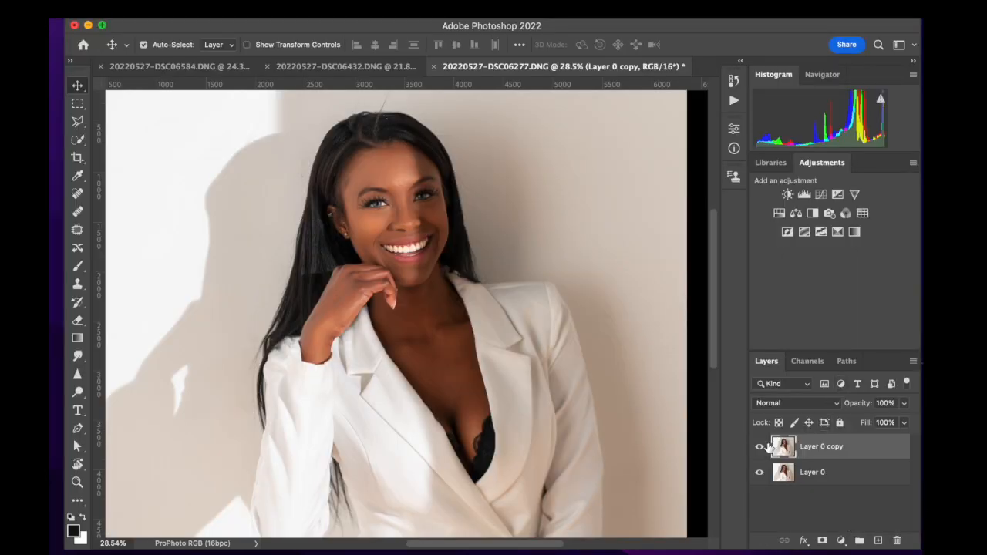
- Compare the retouched Layer 0 copy with Layer 0 by toggling its visibility, and shift the copy slightly up and to the right
click(759, 447)
click(759, 448)
click(759, 447)
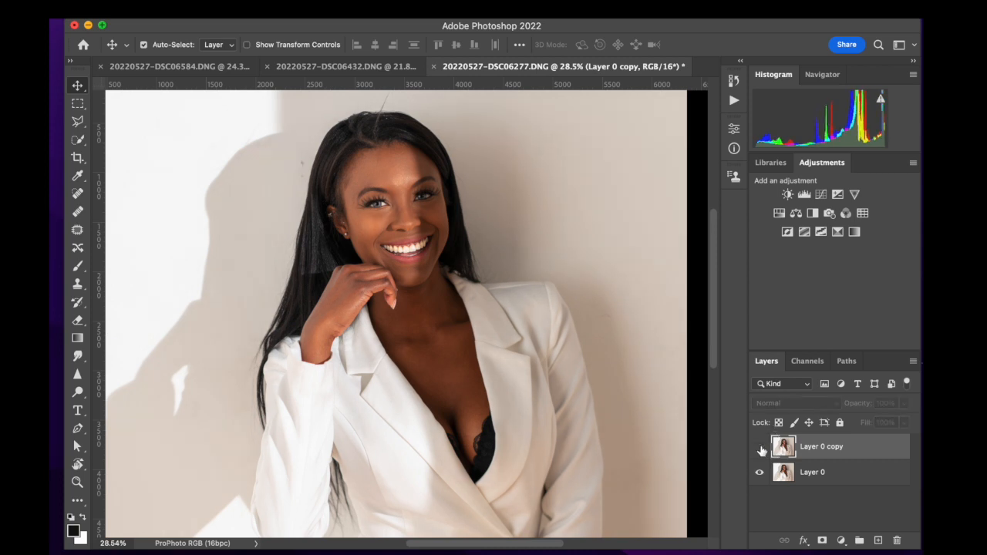
click(759, 447)
click(759, 447)
click(760, 448)
click(760, 448)
click(759, 447)
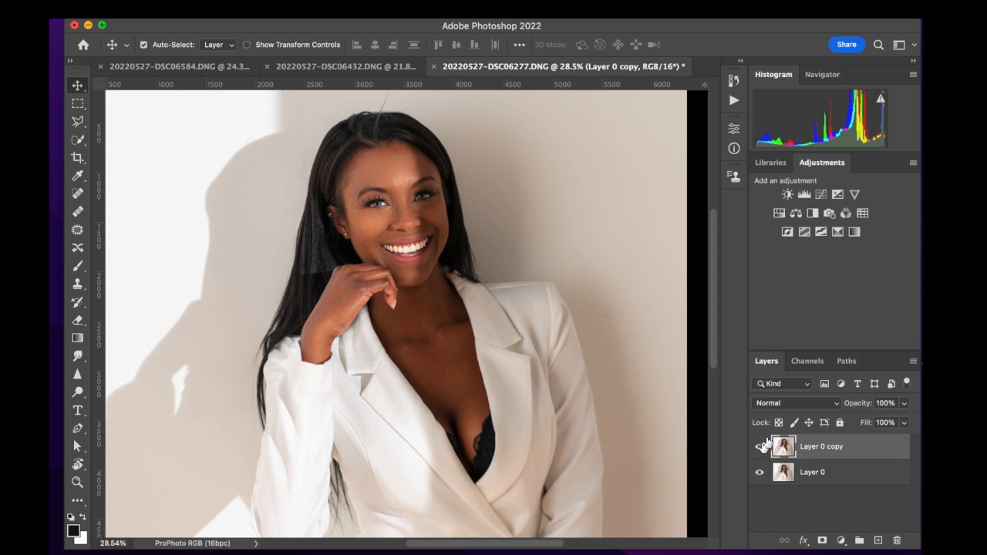
drag(586, 416, 601, 389)
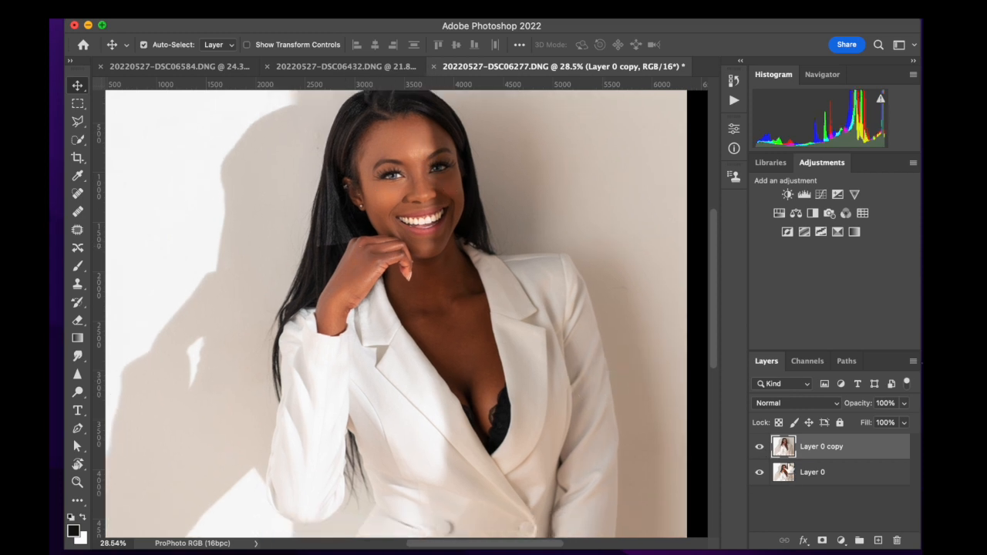
- Open the Retouch4me Skin Tone filter on Layer 0 copy and show the face at a preview scale of 150
click(368, 11)
mouse_move(412, 387)
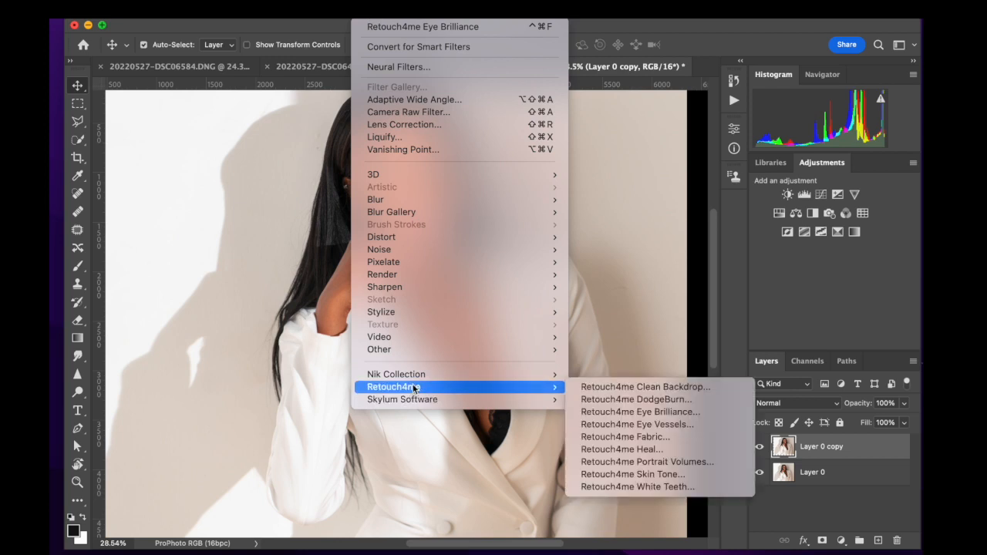
click(688, 478)
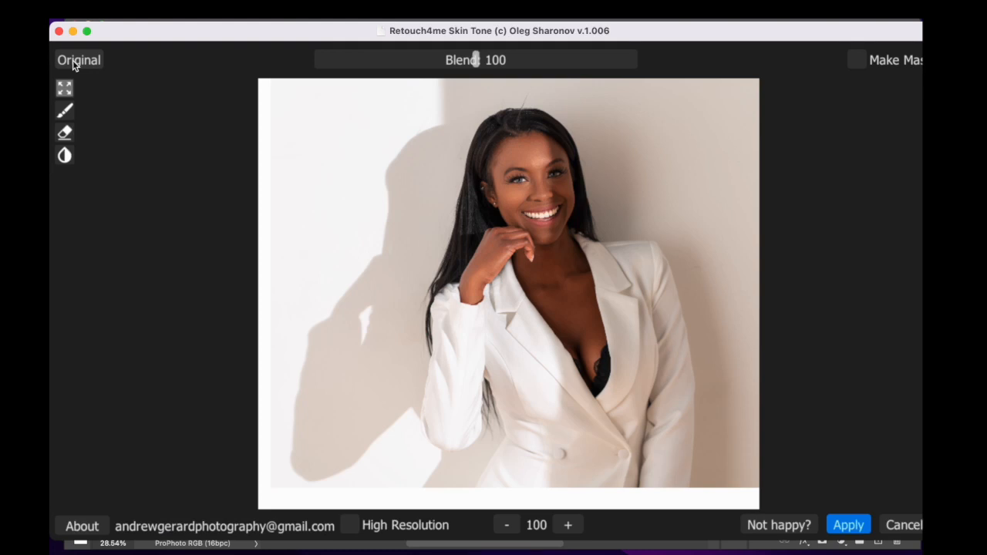
click(578, 526)
drag(573, 460, 494, 461)
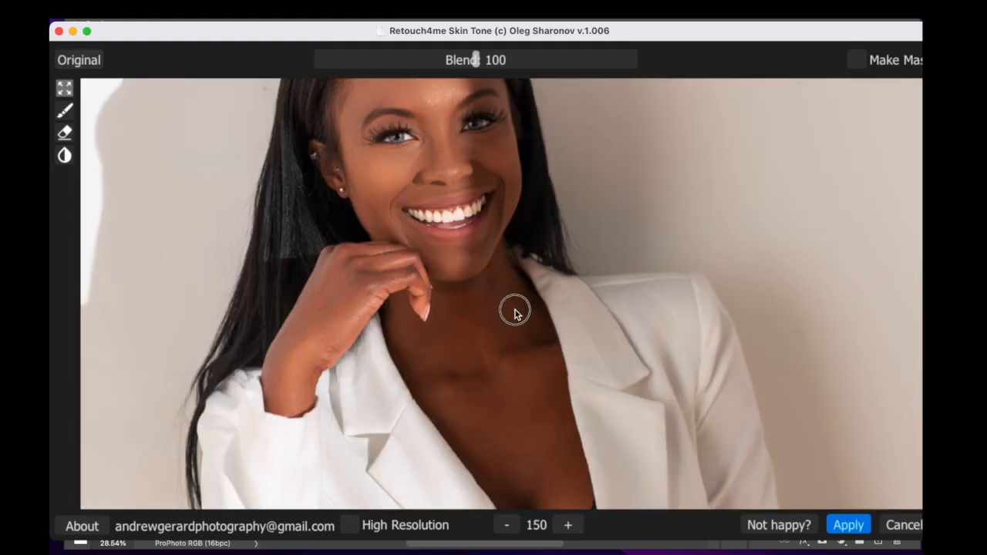
drag(515, 312, 586, 388)
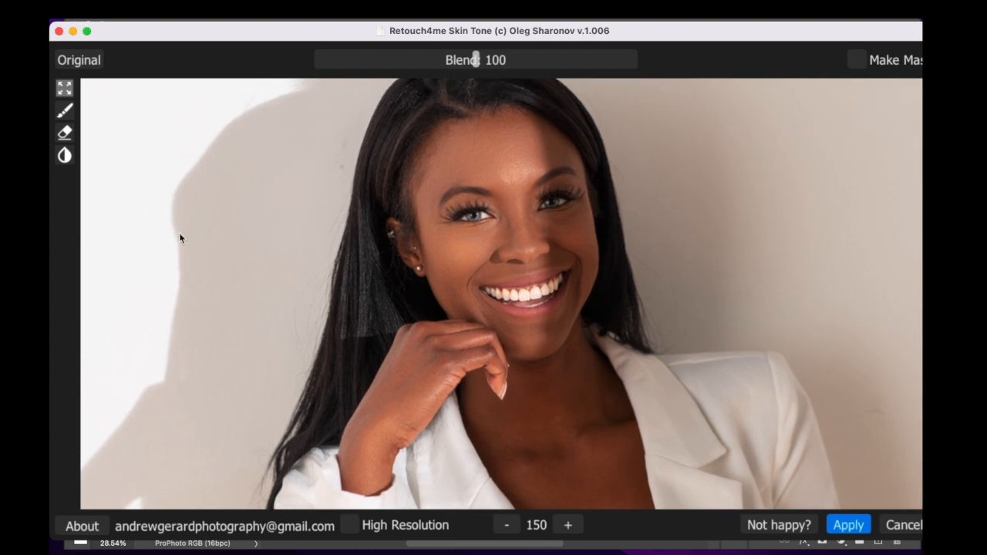
- Set the Skin Tone blend to 77, comparing the preview with the original, and apply the filter
click(87, 61)
drag(476, 59, 439, 59)
click(79, 62)
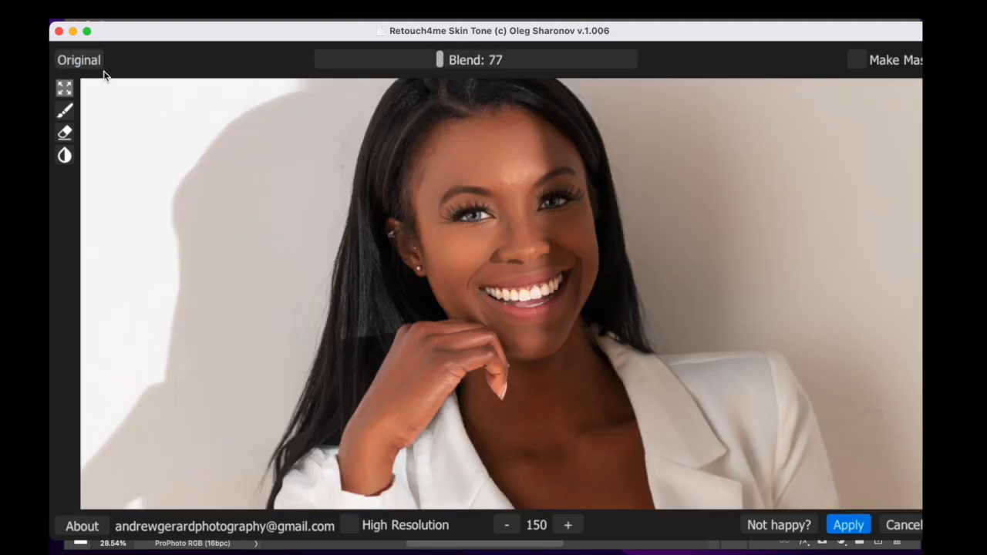
click(844, 526)
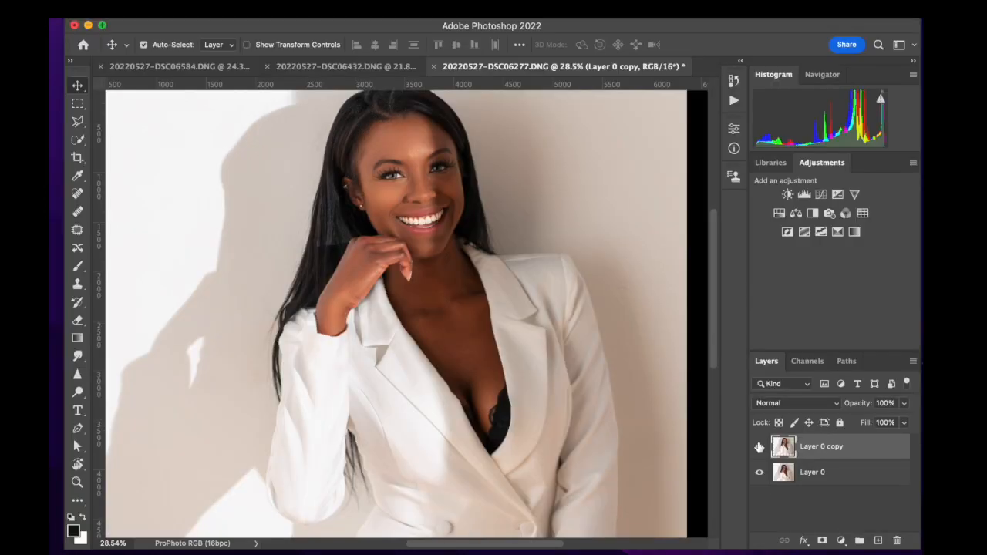
- Merge Layer 0 copy into Layer 0 and flatten the image to a single Background layer
scroll(659, 392, down, 2)
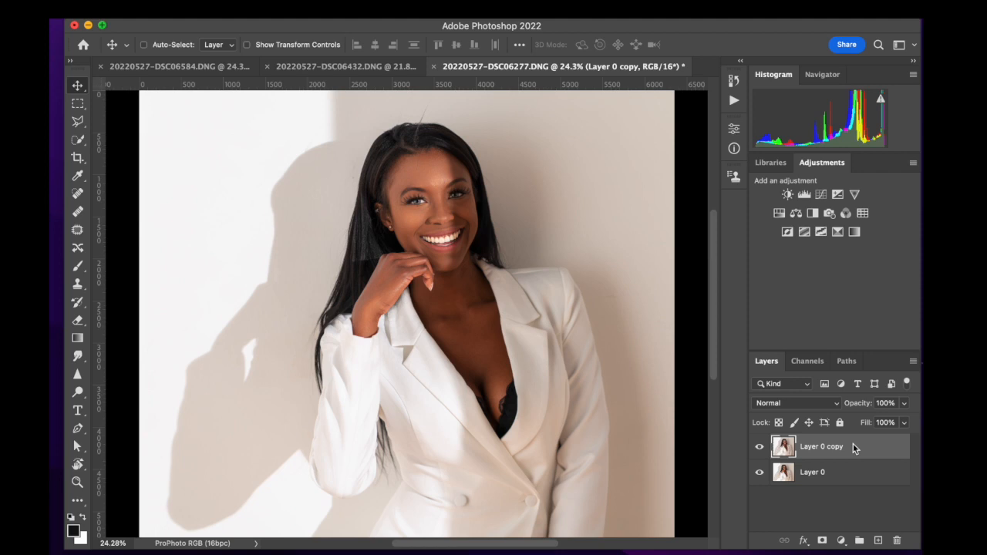
key(super+z)
right_click(853, 449)
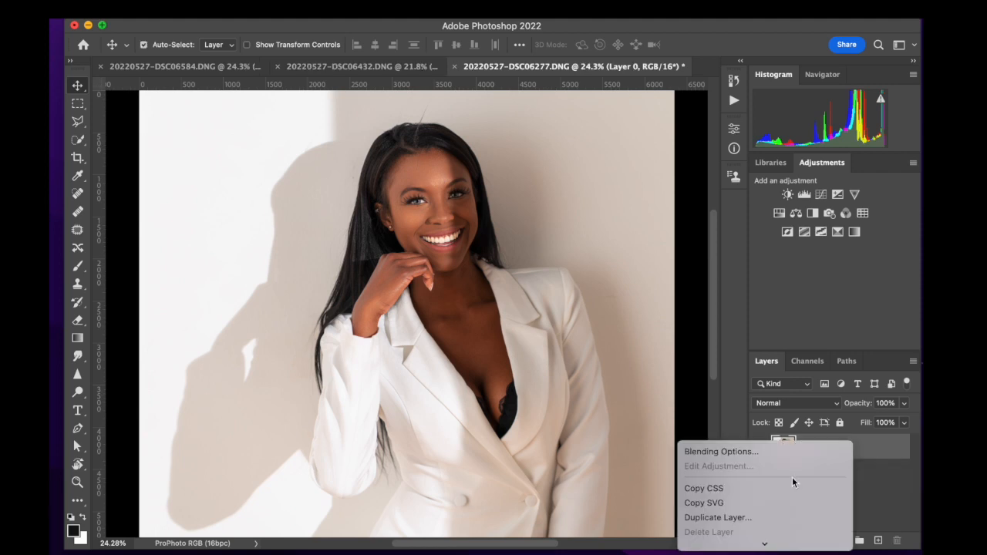
click(800, 365)
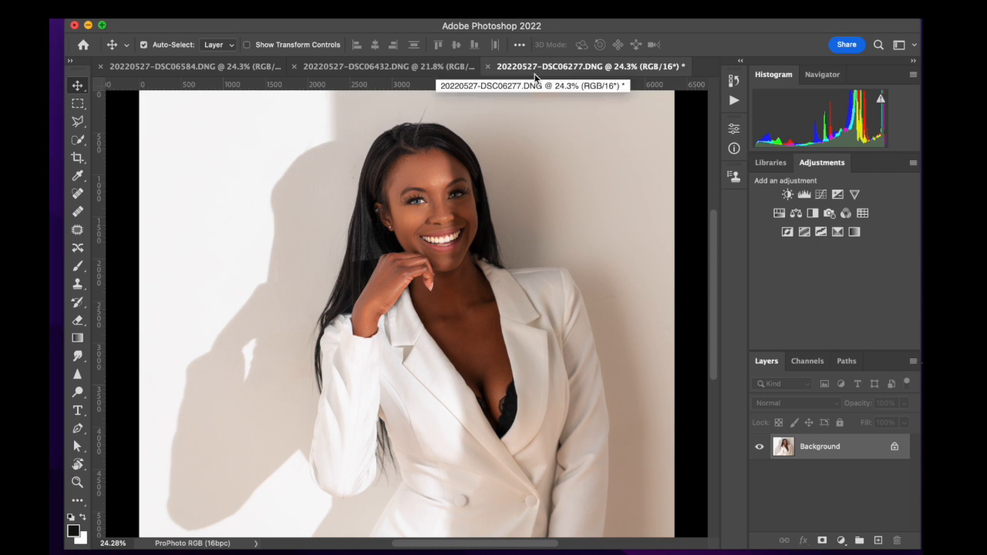
- Switch to 20220527-DSC06432.DNG and examine the face, backdrop, black top and jacket
click(422, 68)
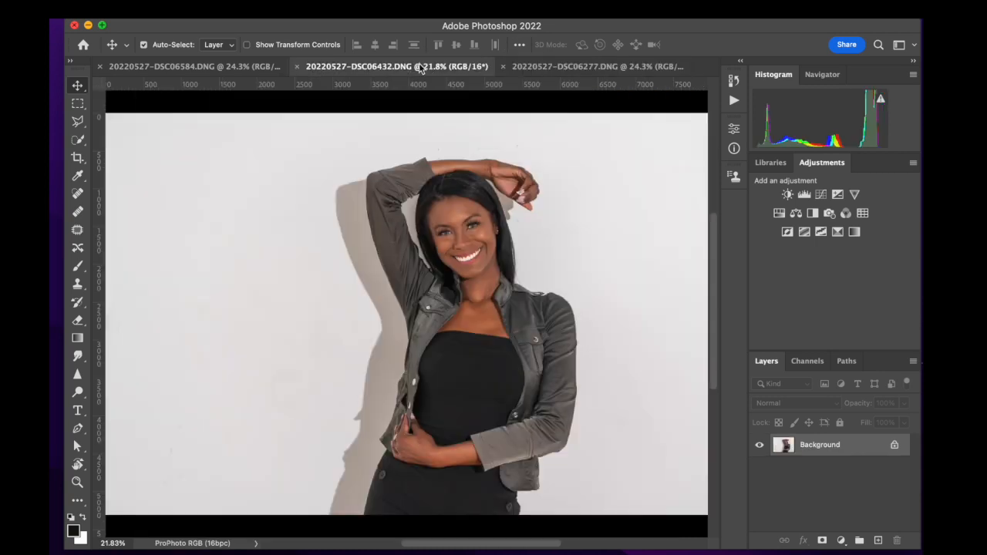
scroll(544, 218, up, 4)
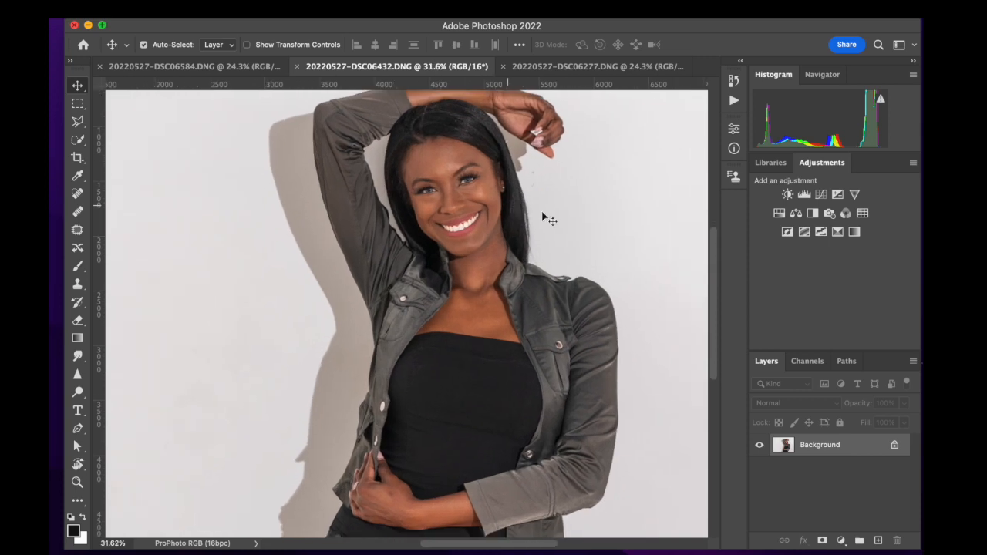
scroll(543, 216, down, 2)
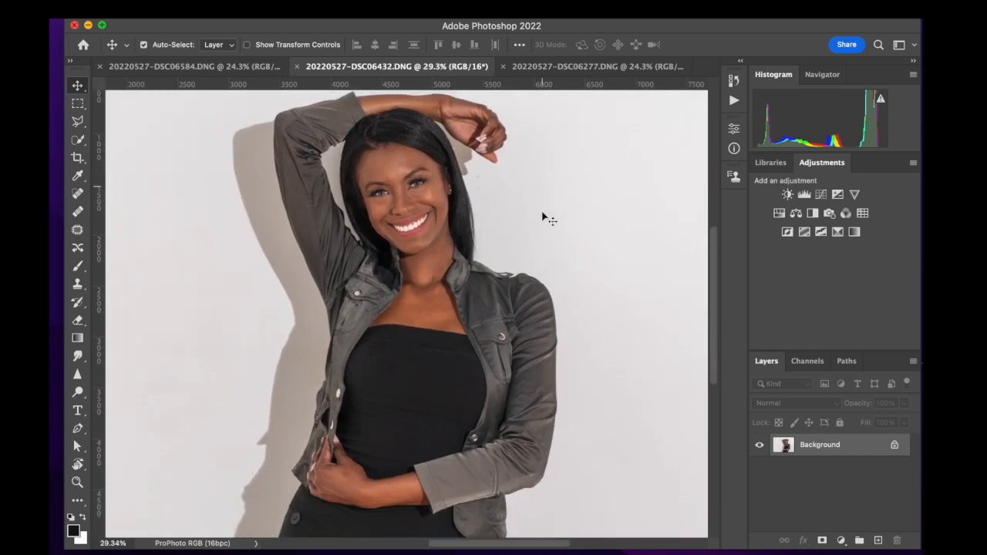
scroll(543, 215, up, 6)
scroll(543, 215, down, 6)
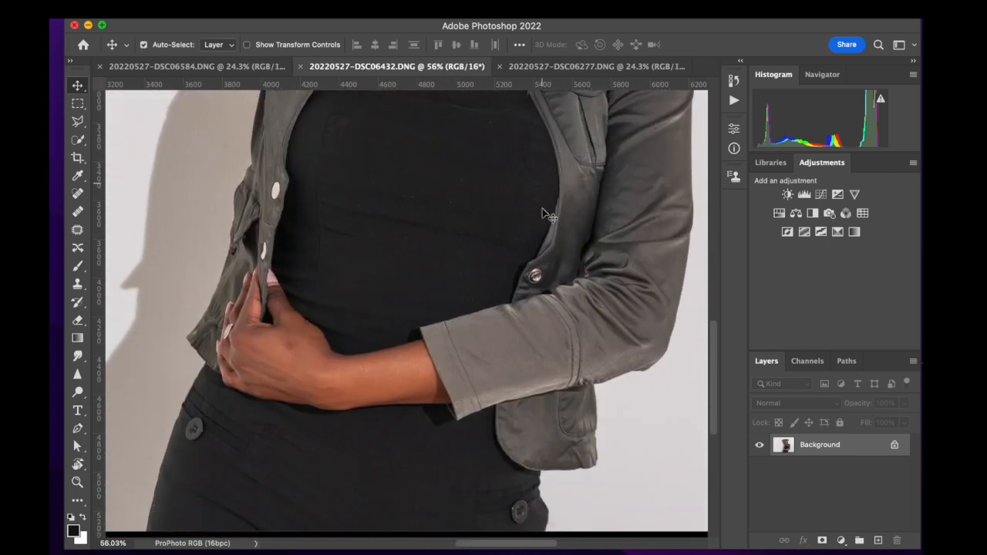
- Examine the jacket, black top, hair, raised arm and face in 20220527-DSC06432.DNG for areas that need retouching
scroll(443, 232, up, 2)
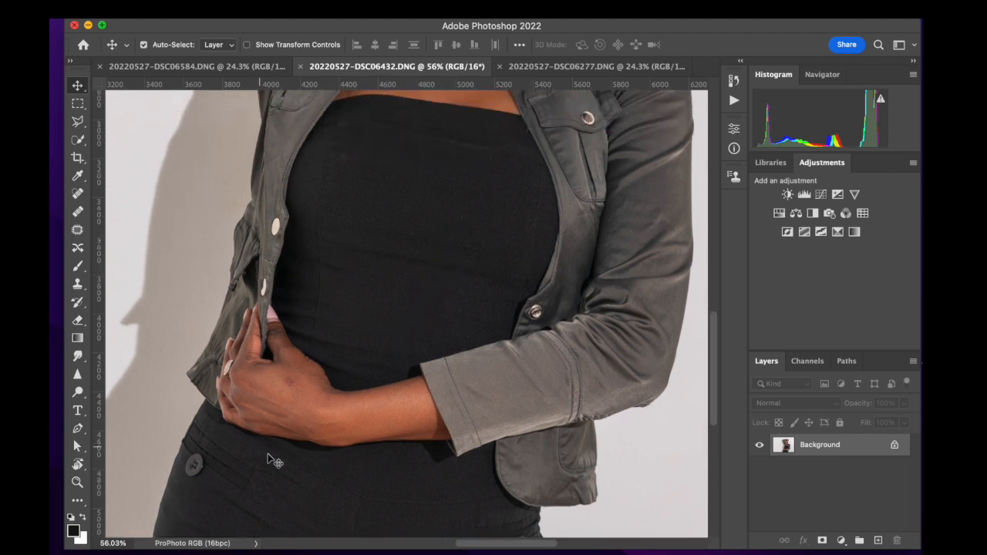
scroll(426, 236, up, 2)
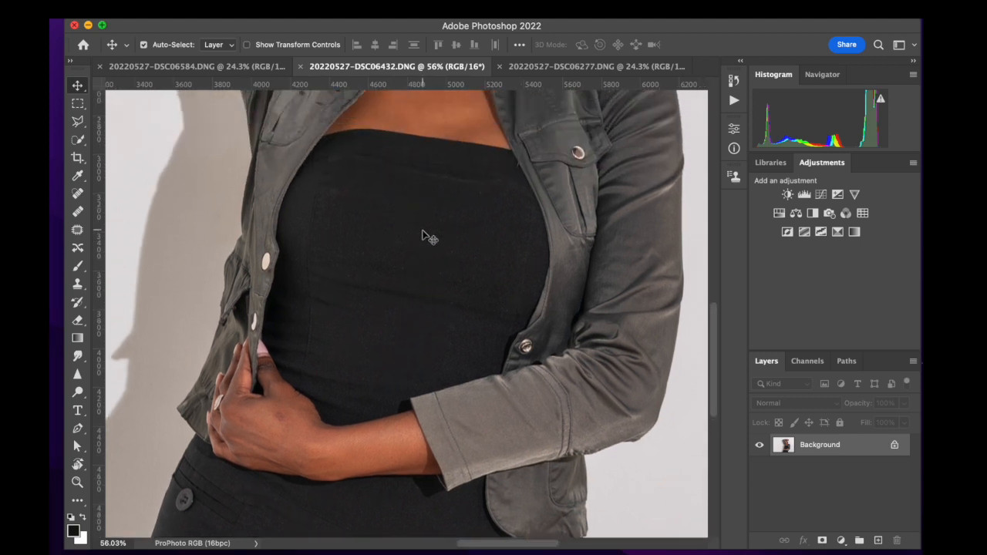
scroll(421, 278, up, 6)
scroll(421, 300, right, 2)
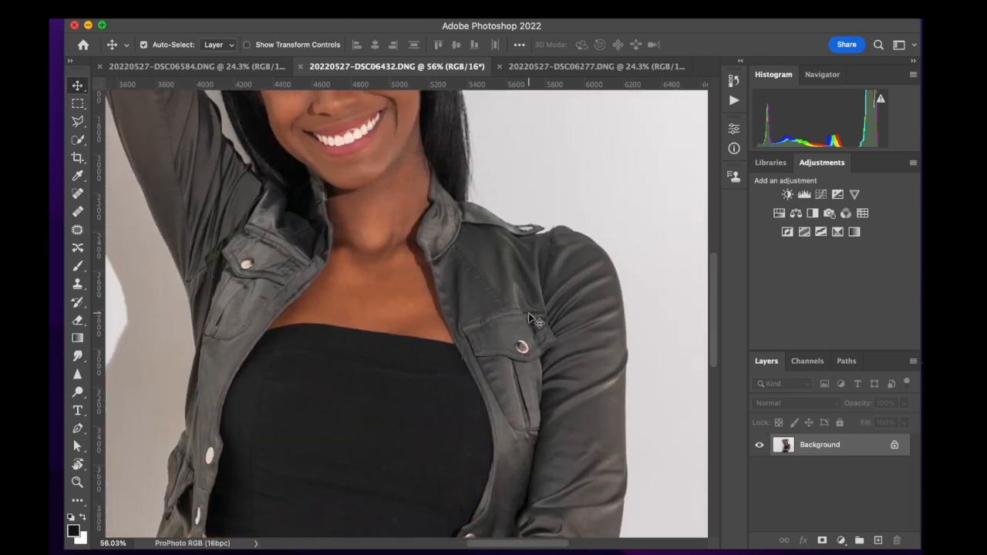
scroll(539, 353, up, 4)
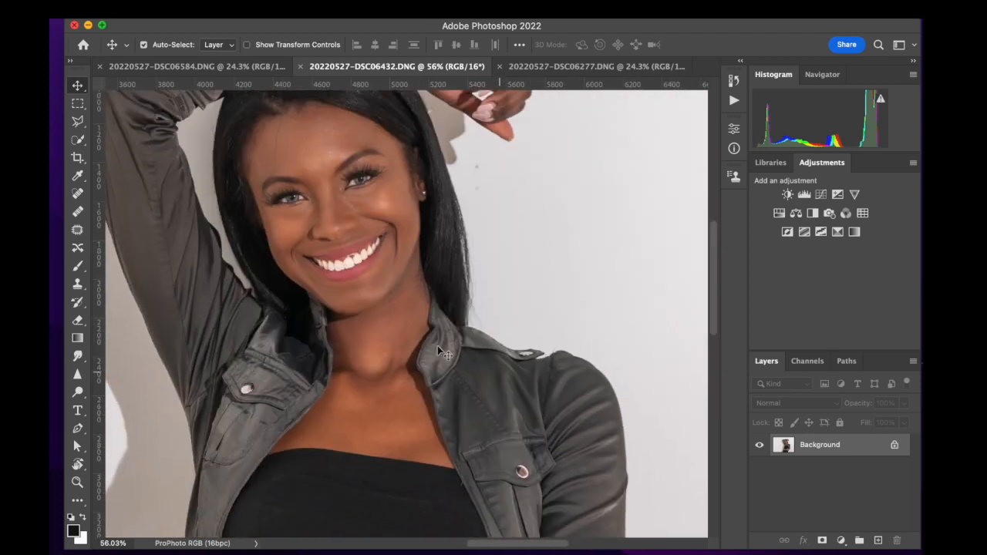
scroll(328, 284, up, 5)
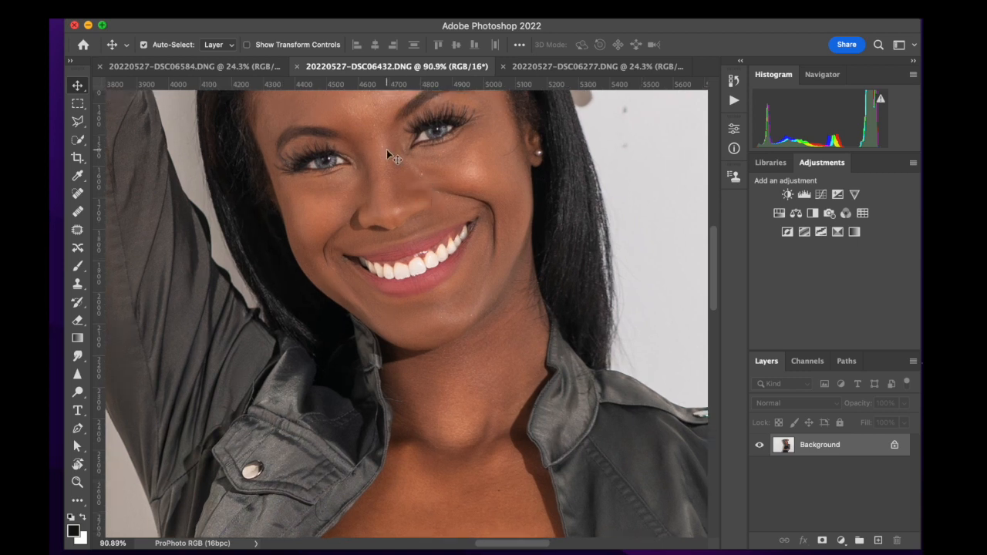
scroll(405, 184, up, 4)
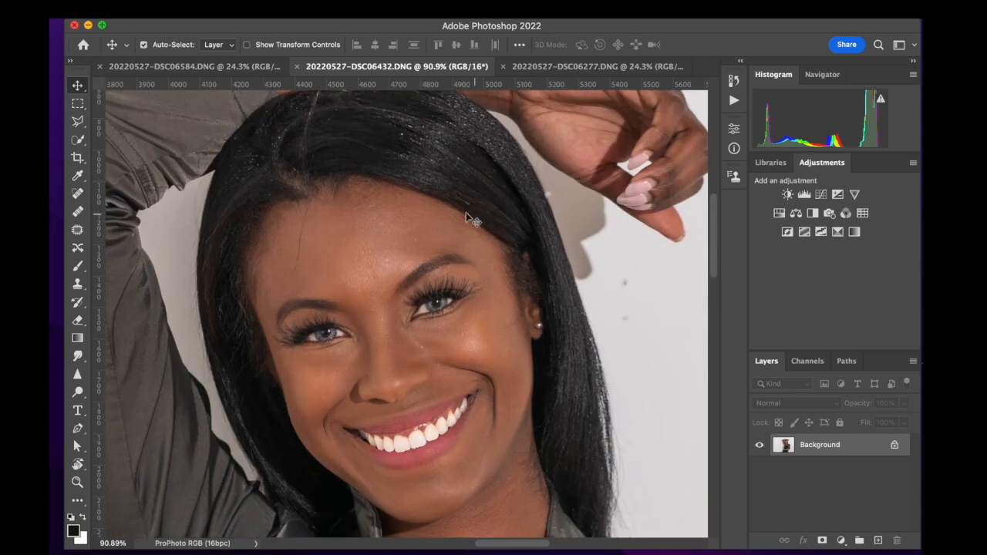
scroll(466, 213, up, 3)
scroll(426, 205, down, 2)
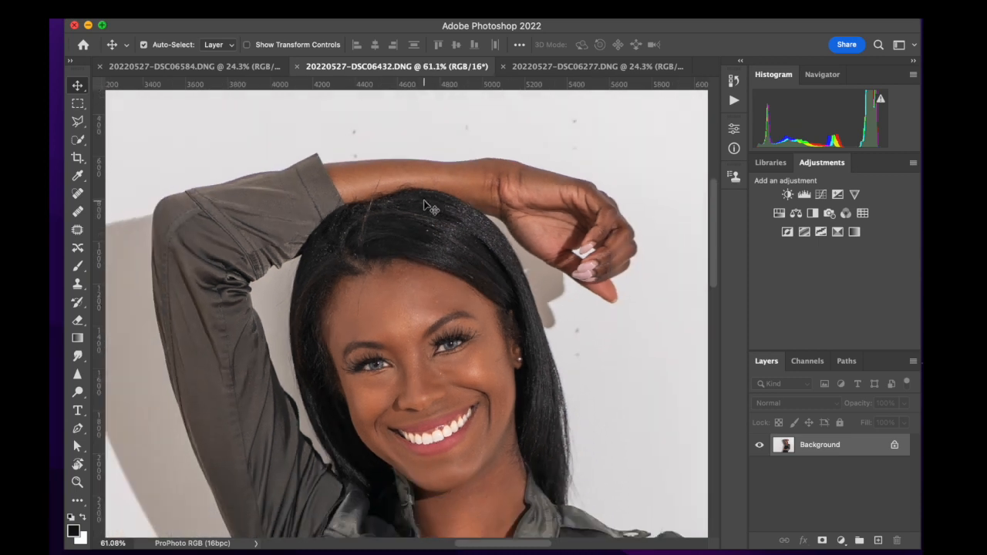
scroll(428, 207, up, 3)
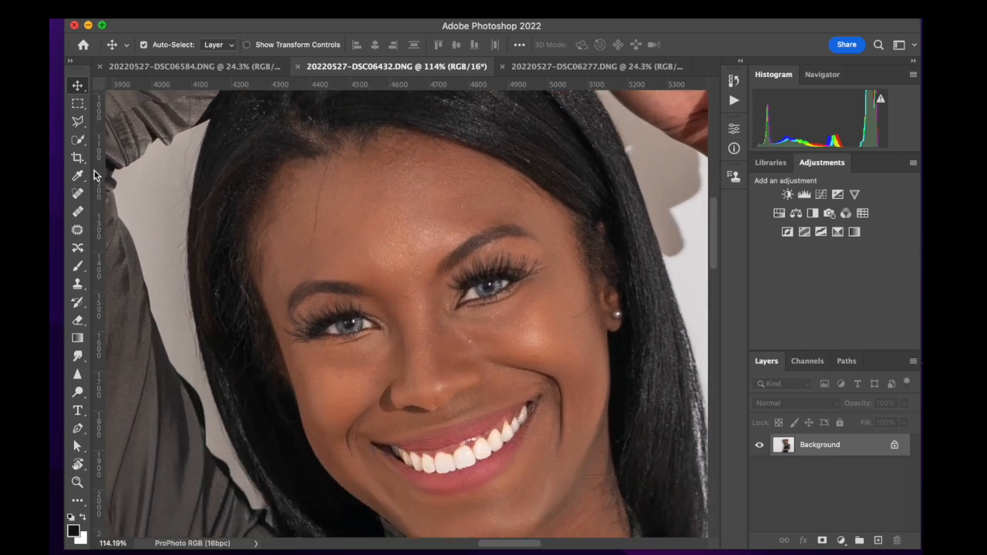
- Remove the stray hair running down the forehead with the Spot Healing Brush
click(77, 193)
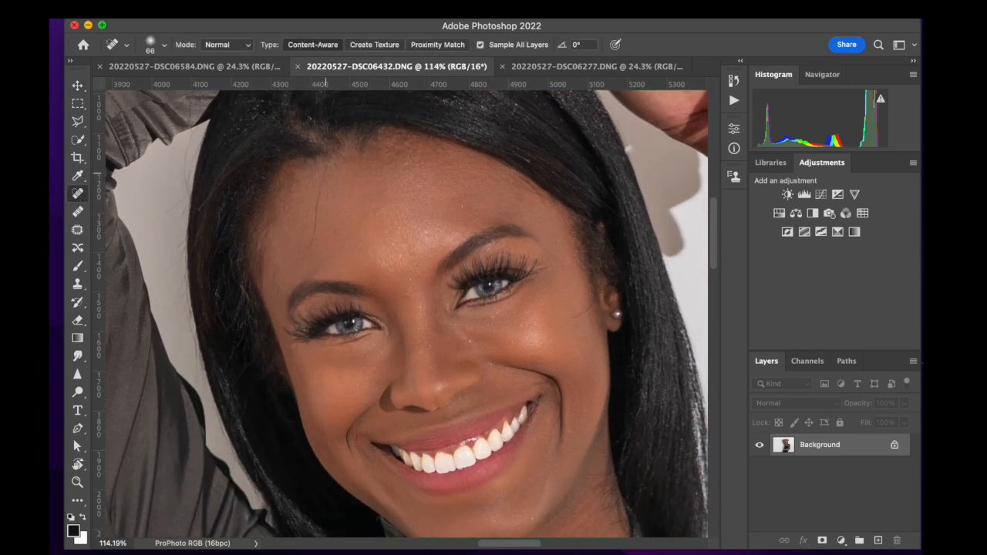
drag(325, 175, 310, 247)
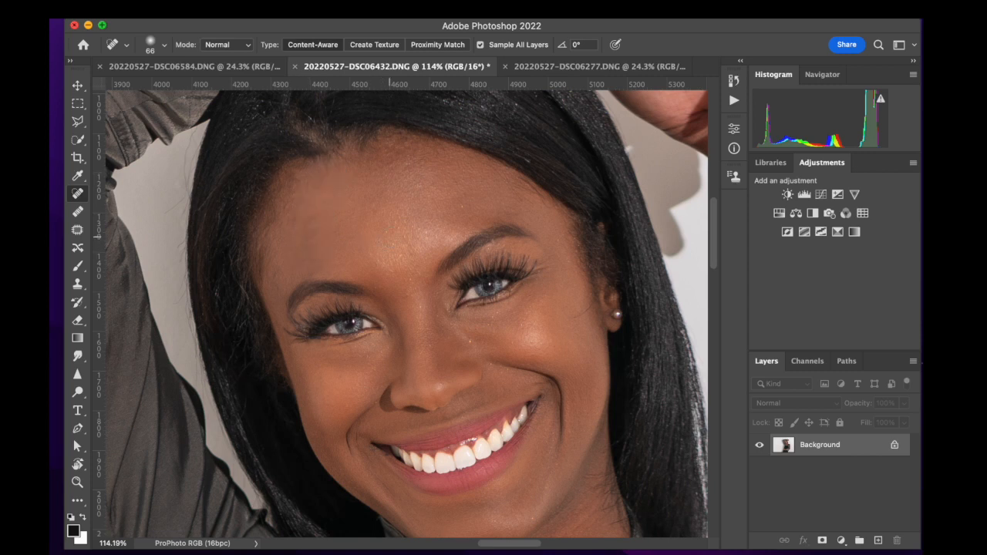
scroll(391, 188, down, 4)
- Try to heal the light strand across the crown of the hair, and undo the stroke
scroll(391, 188, up, 7)
scroll(391, 189, right, 2)
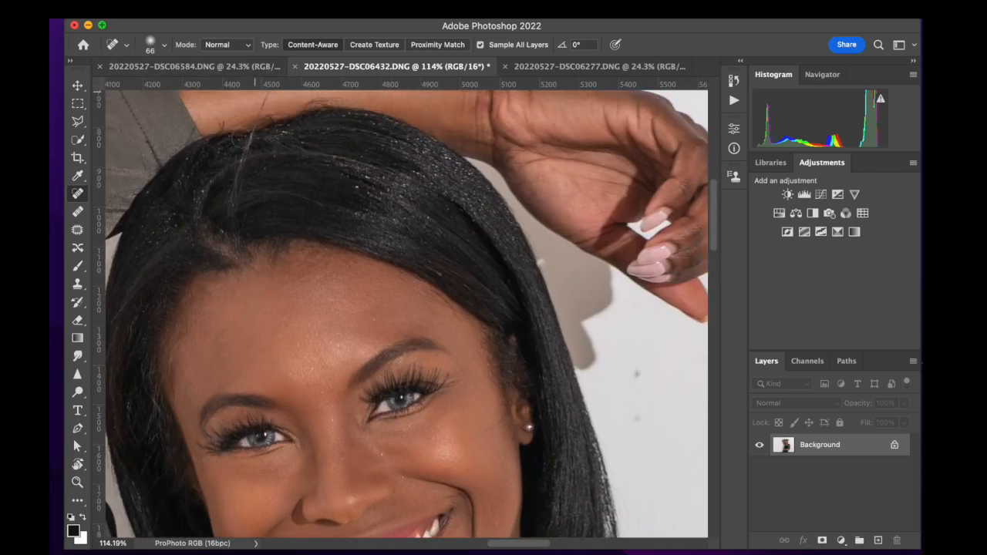
drag(252, 143, 241, 189)
key(super+z)
- Fit the whole photo in view, unlock the Background as Layer 0 and duplicate it as Layer 0 copy
scroll(236, 198, down, 5)
scroll(236, 199, down, 5)
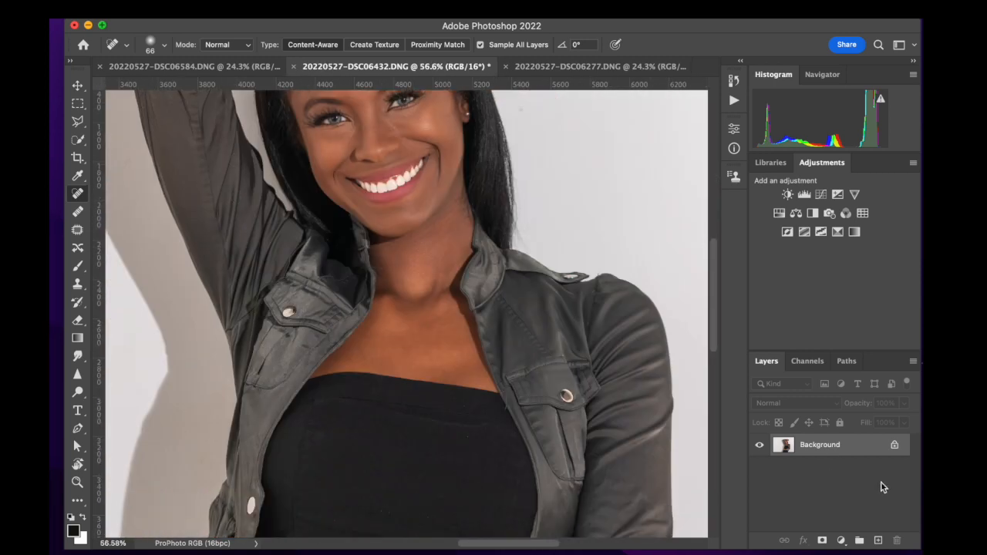
key(super+0)
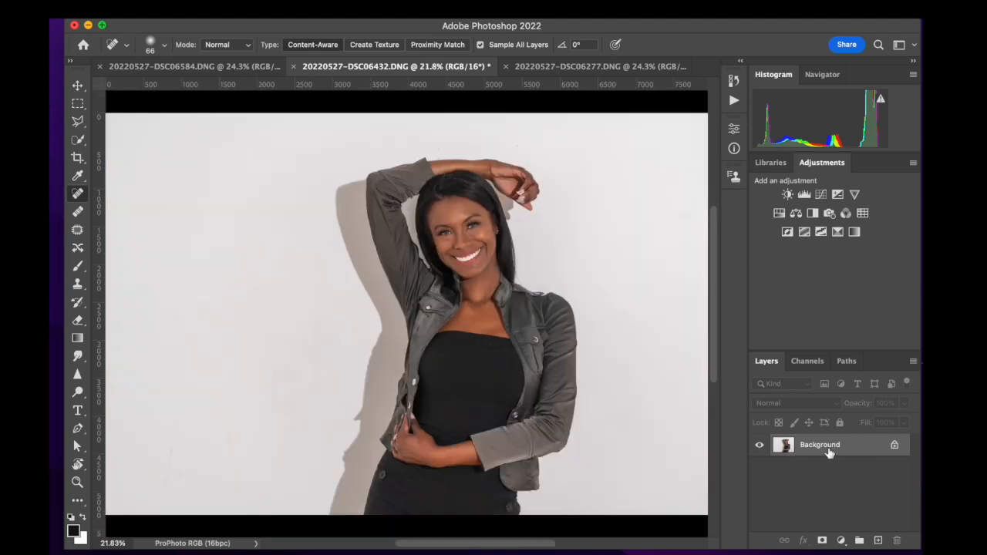
click(893, 445)
key(super+j)
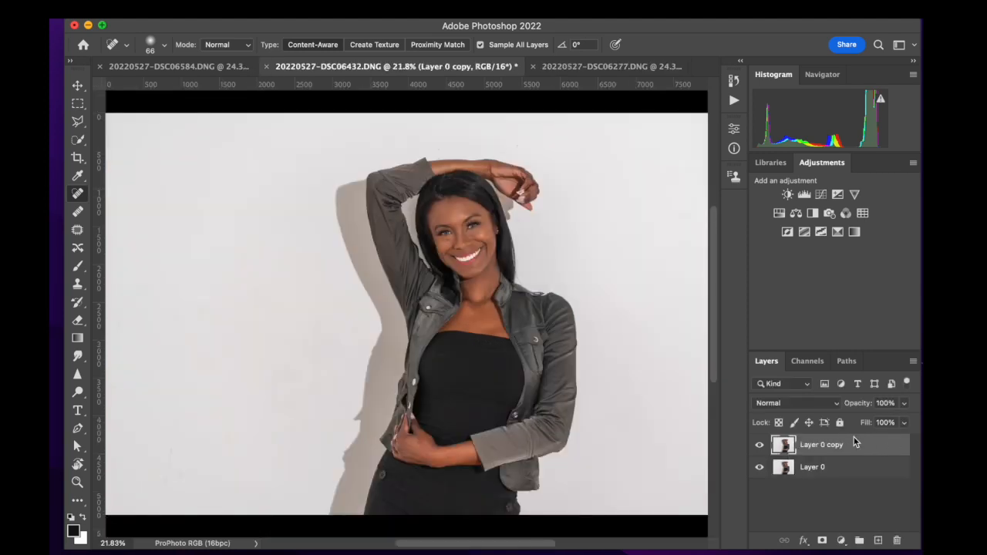
- Open the Retouch4me Heal filter on Layer 0 copy and show the face at a preview scale of 150
click(372, 9)
mouse_move(416, 386)
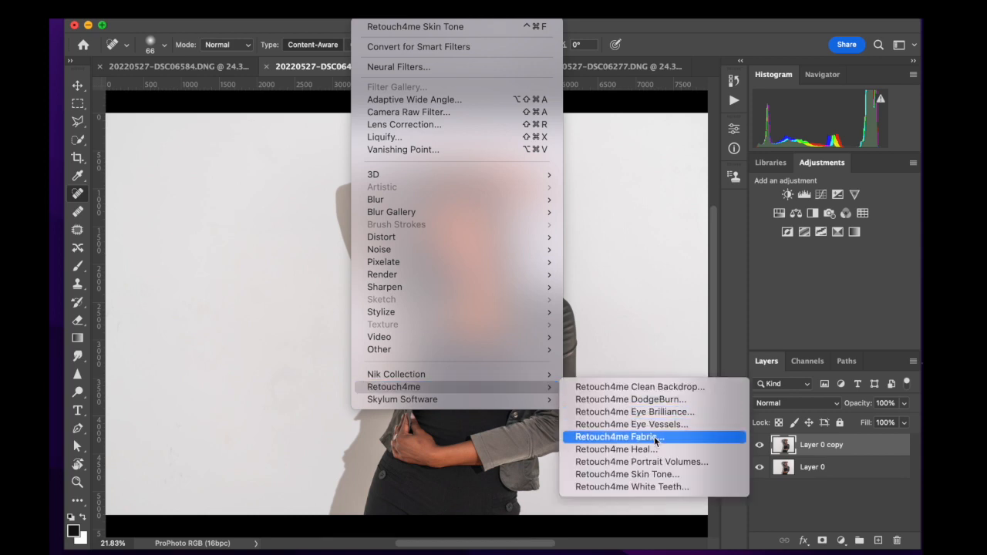
click(651, 451)
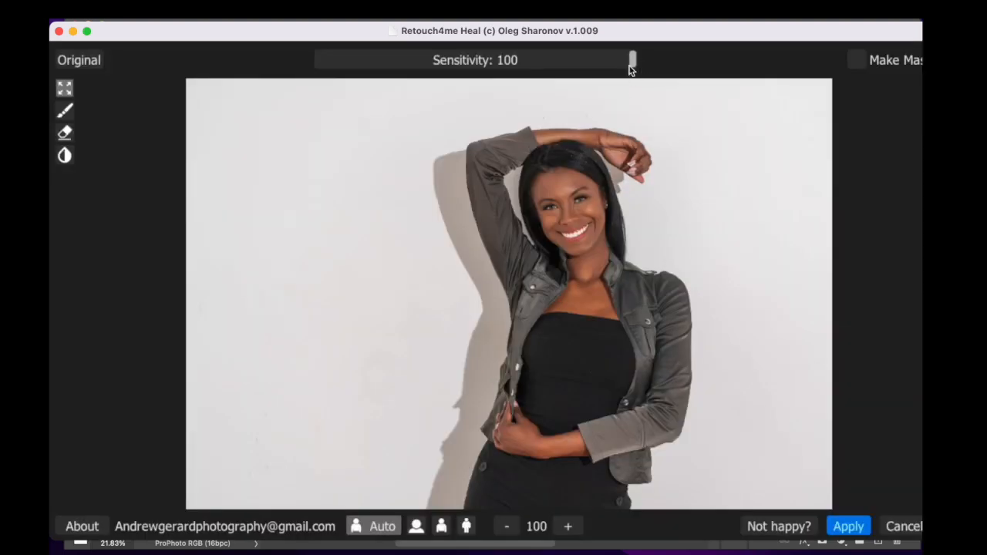
click(567, 529)
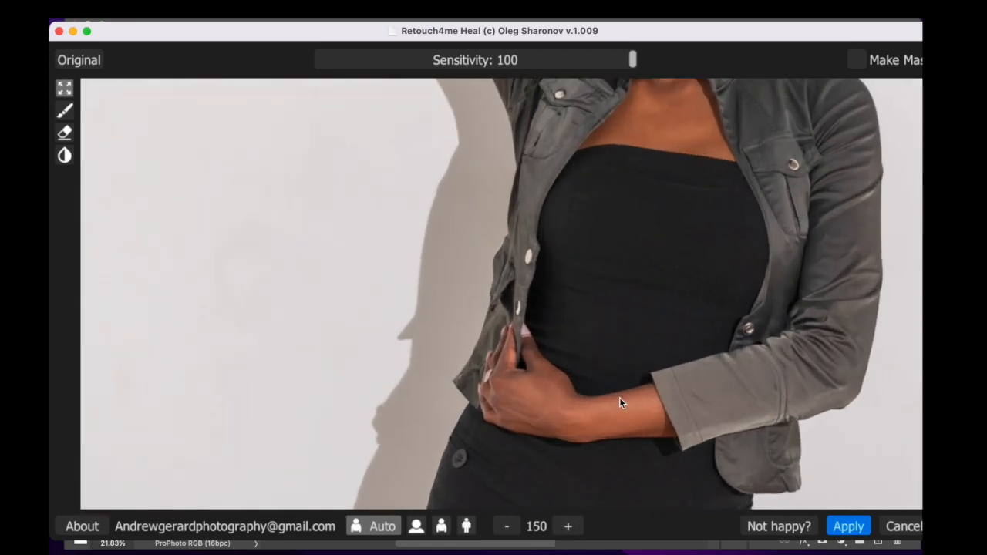
drag(652, 325, 525, 550)
drag(526, 293, 534, 452)
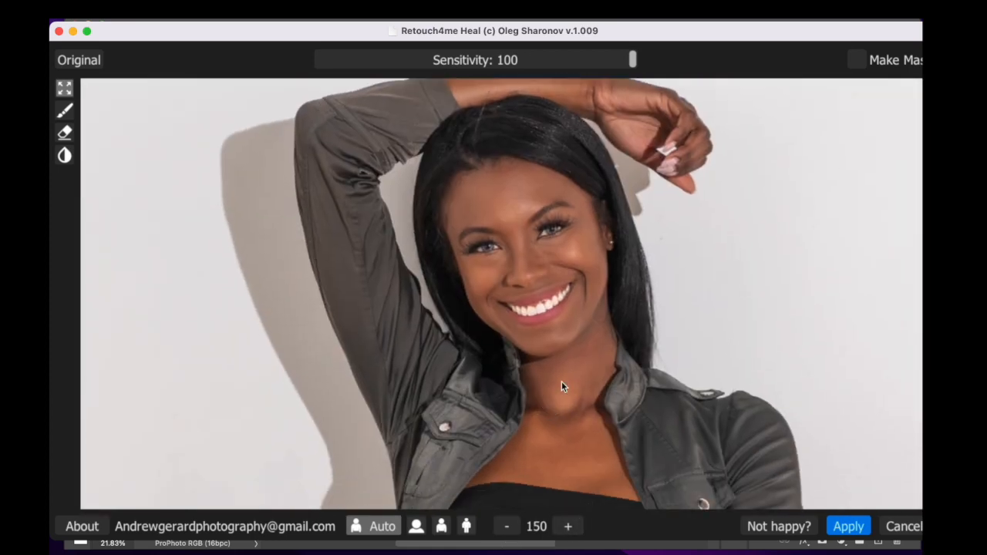
- Set the Heal sensitivity to 99, compare the preview with the original, and apply the filter
drag(632, 60, 630, 68)
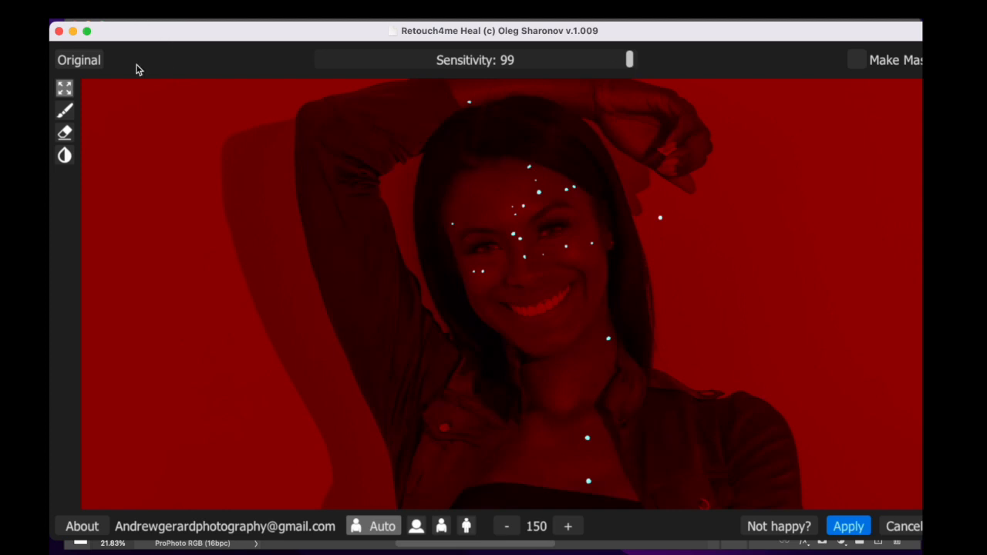
click(91, 62)
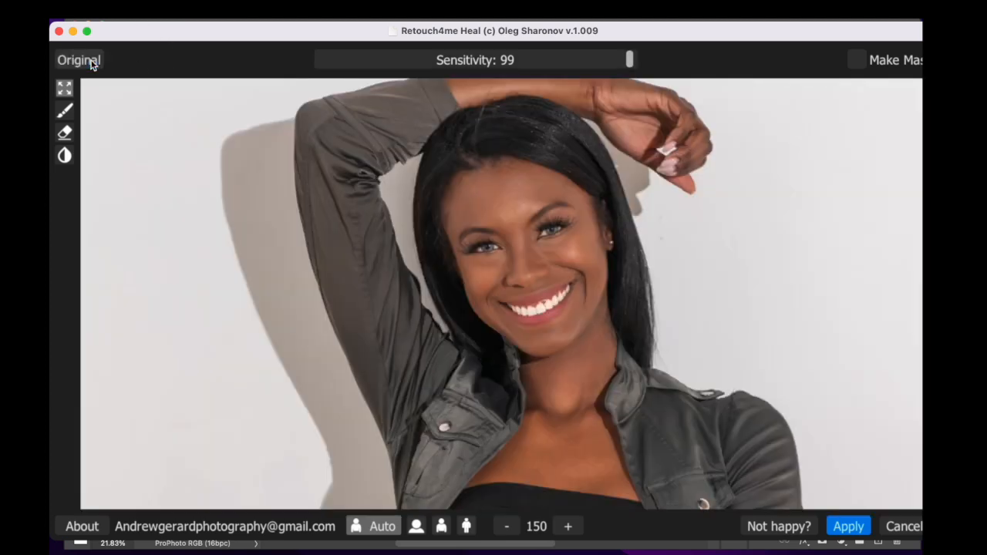
click(93, 65)
click(843, 525)
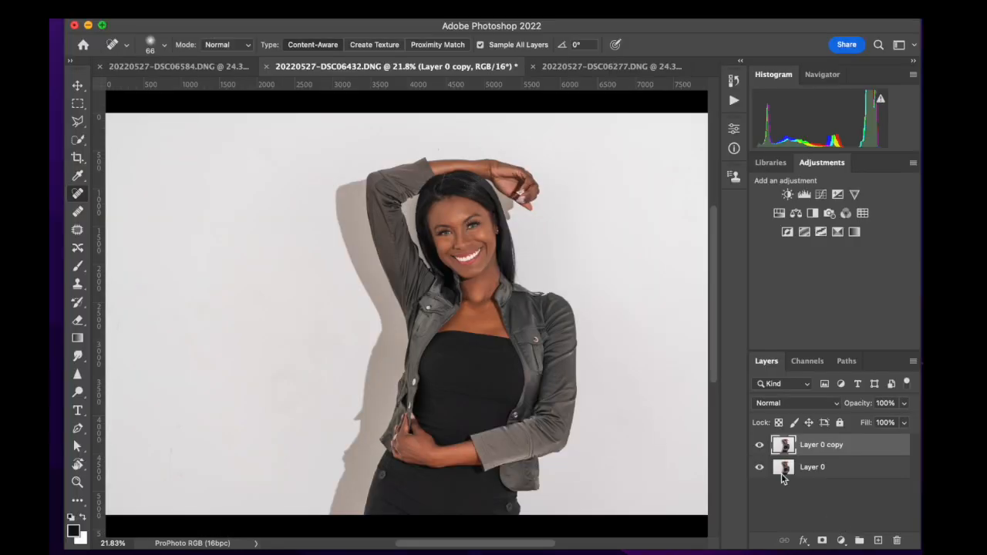
- Examine the healed face, neck and chest up close, switching to the Move tool
scroll(542, 298, up, 5)
scroll(542, 297, right, 2)
scroll(542, 297, right, 2)
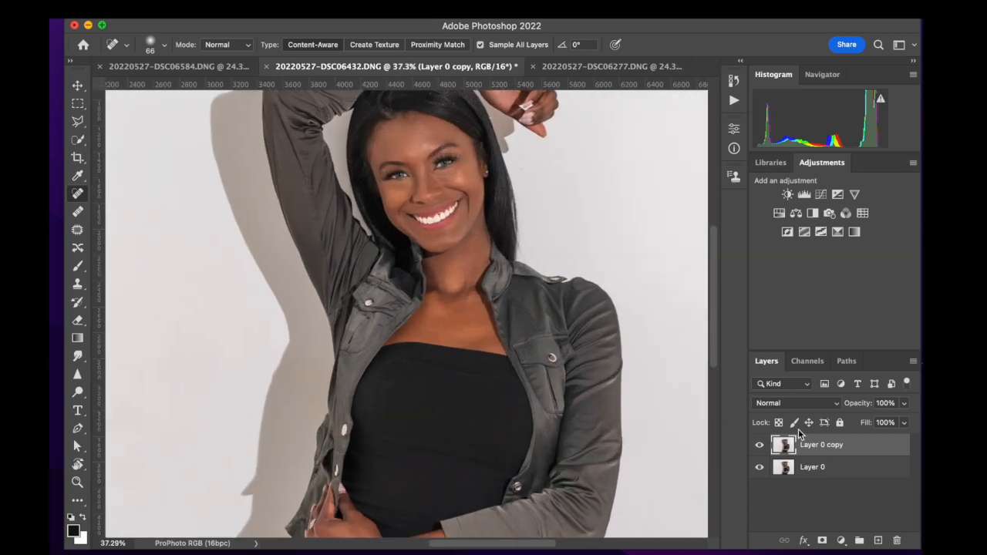
scroll(472, 257, up, 3)
scroll(468, 359, up, 2)
scroll(468, 359, right, 2)
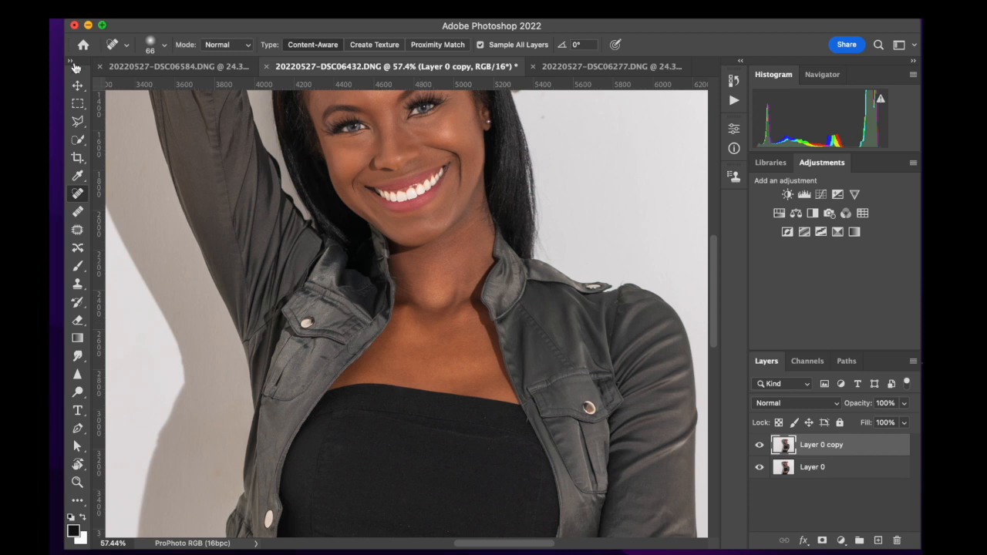
click(77, 84)
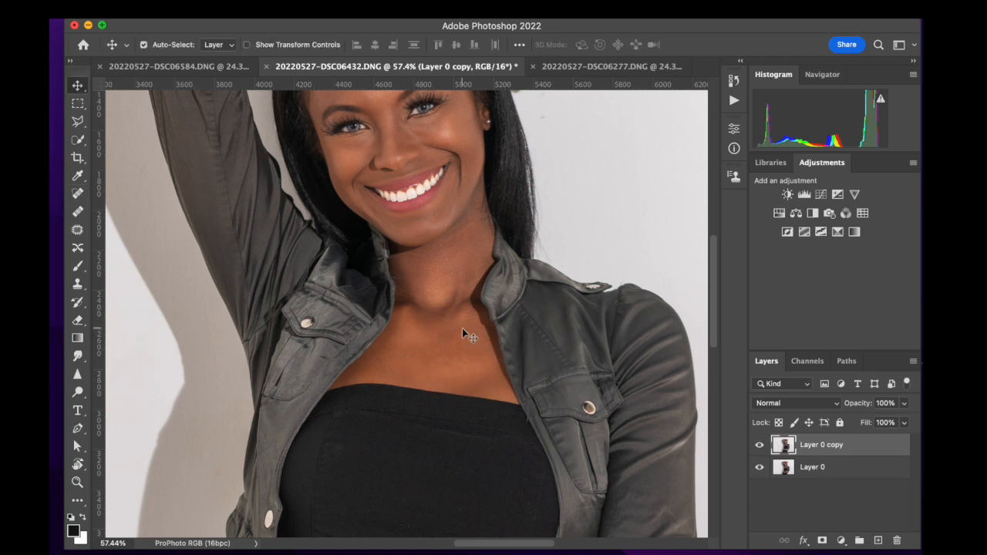
scroll(462, 327, up, 3)
scroll(459, 274, up, 3)
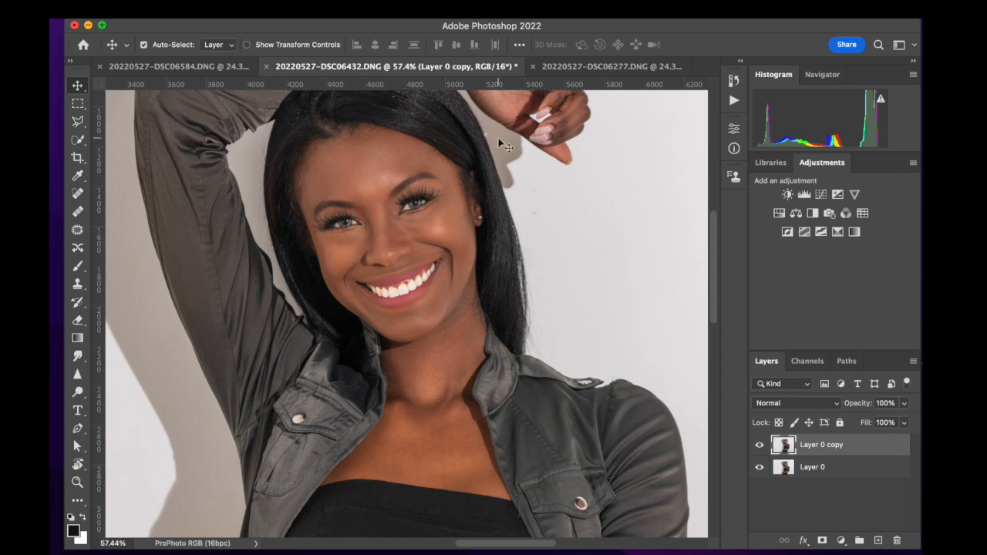
- Open the Retouch4me DodgeBurn filter on Layer 0 copy and show the face at a preview scale of 150
click(390, 11)
mouse_move(422, 387)
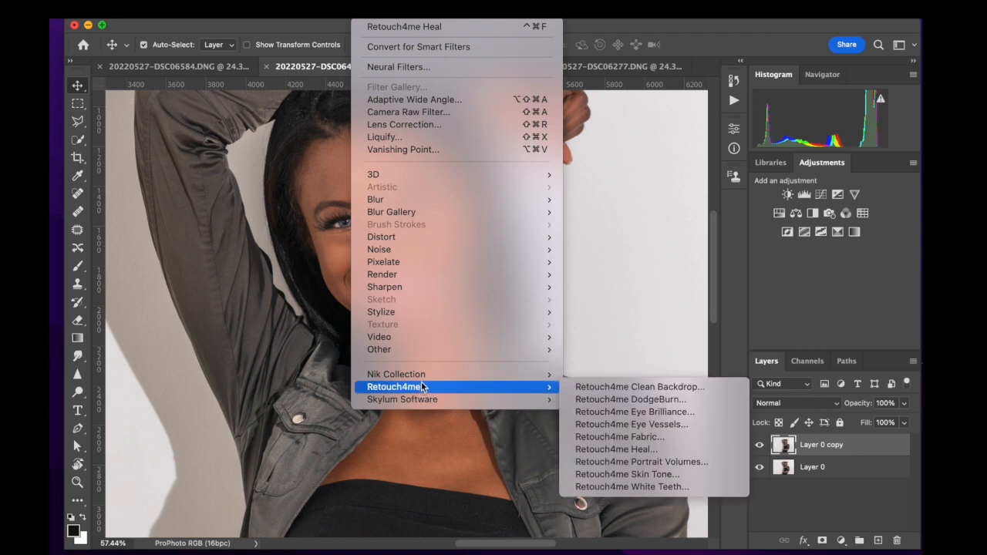
click(687, 400)
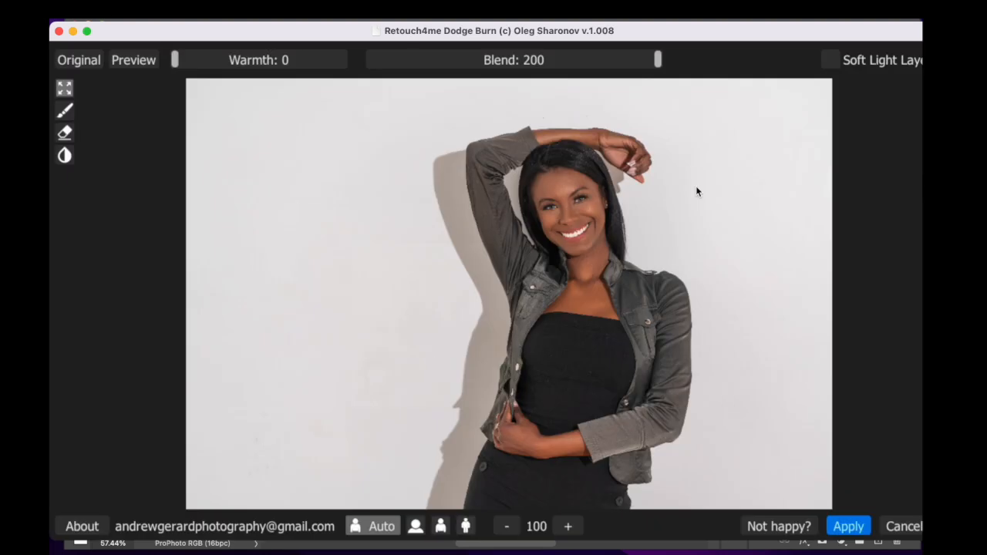
click(568, 526)
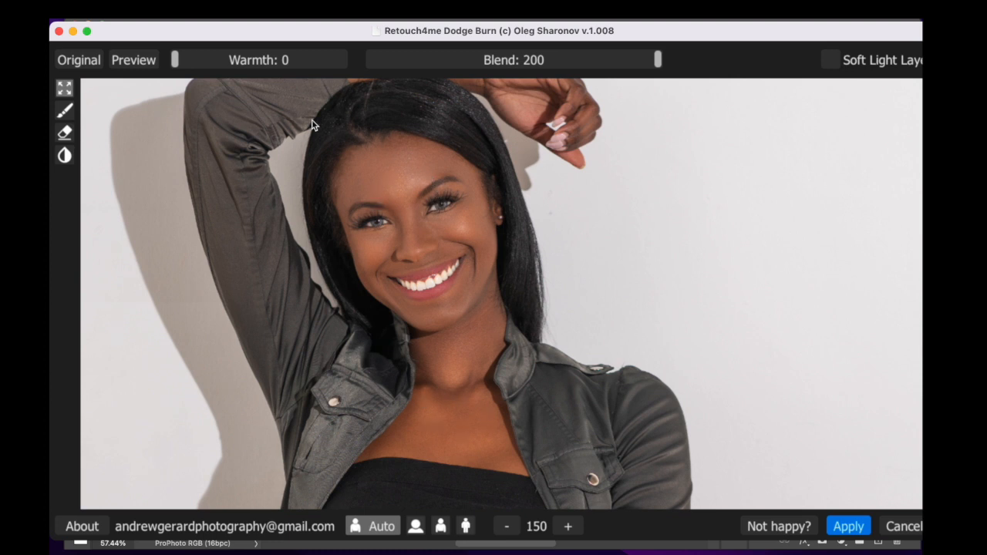
- Compare the DodgeBurn preview with the original several times and apply the filter
click(77, 64)
click(78, 63)
click(90, 68)
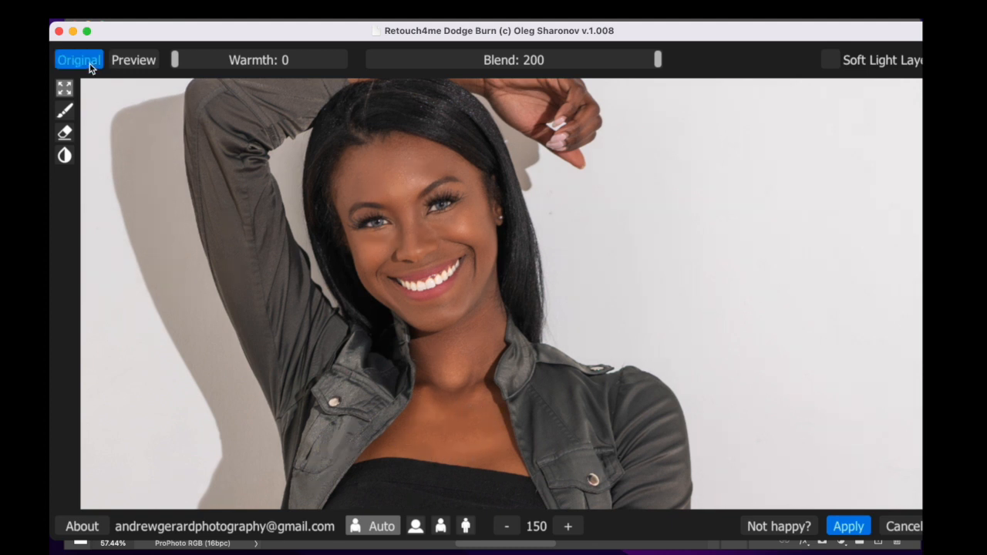
click(90, 68)
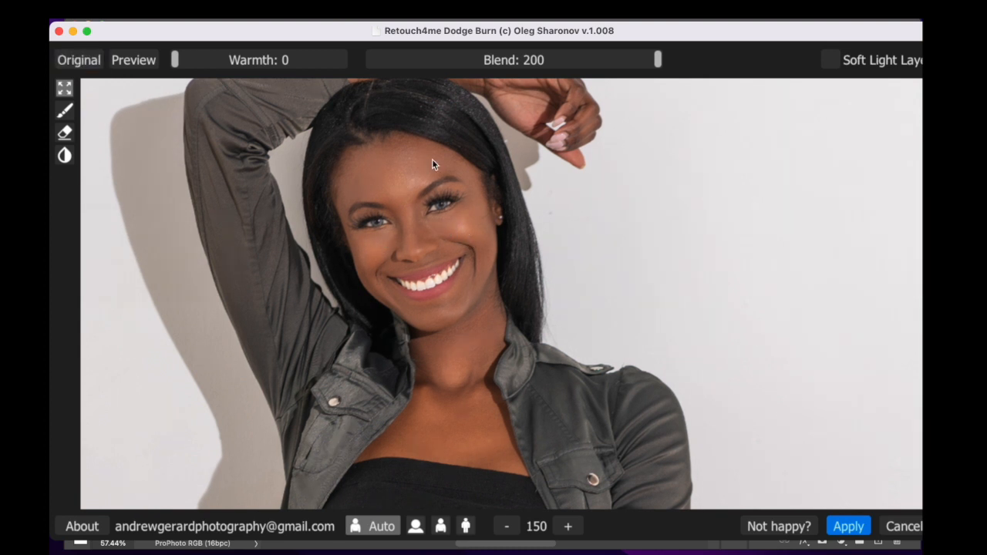
click(94, 61)
click(94, 60)
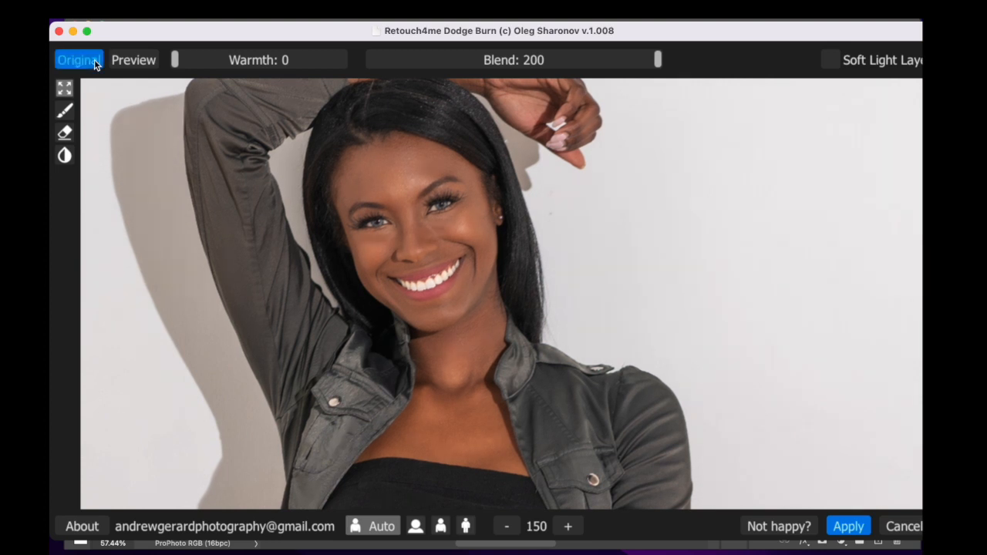
click(94, 59)
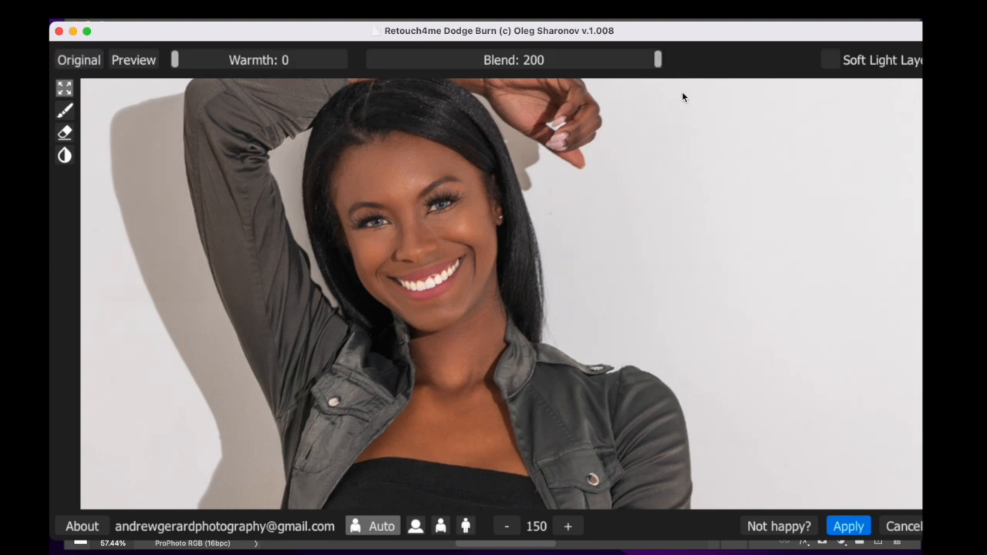
click(856, 527)
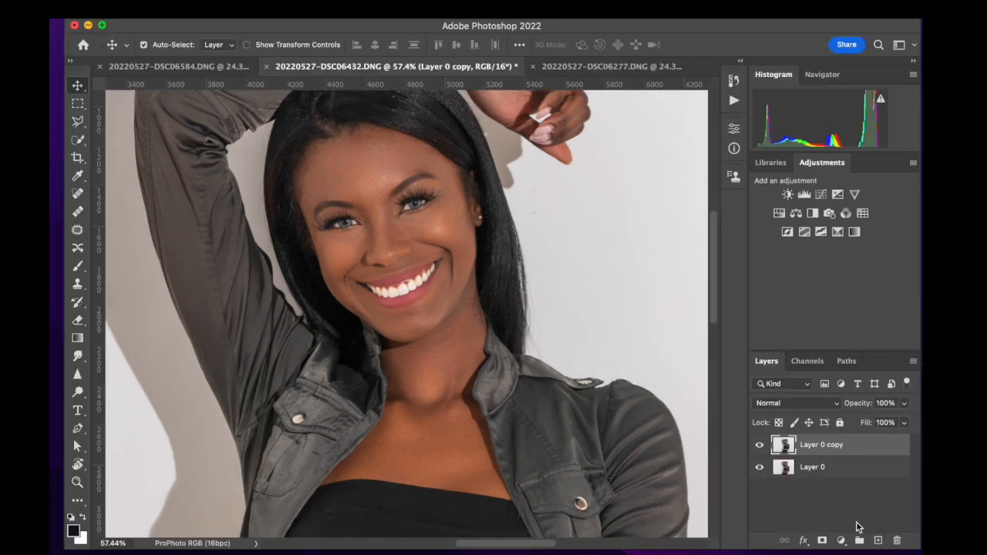
- Compare the retouched face with the untouched photo by hiding and showing Layer 0 copy
click(760, 446)
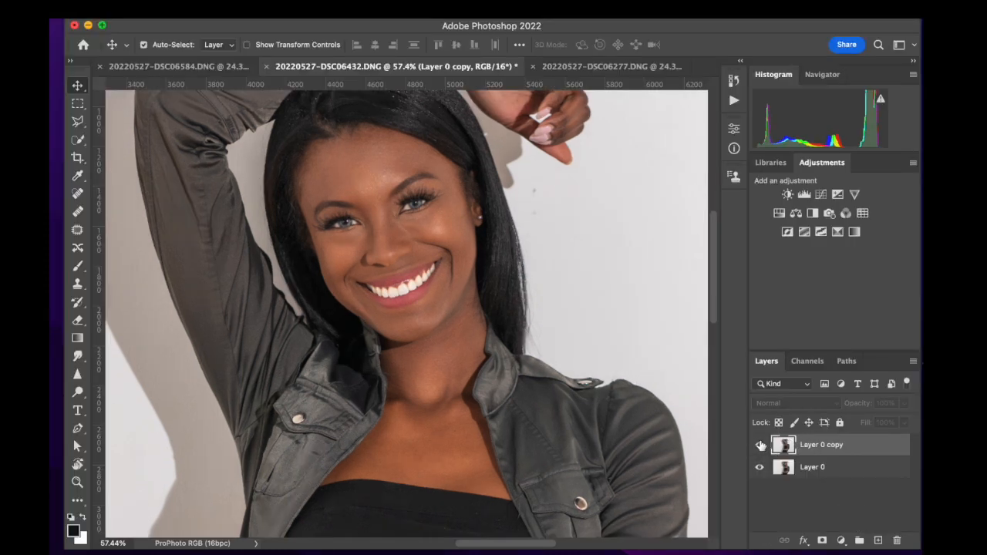
click(760, 446)
click(760, 445)
click(760, 446)
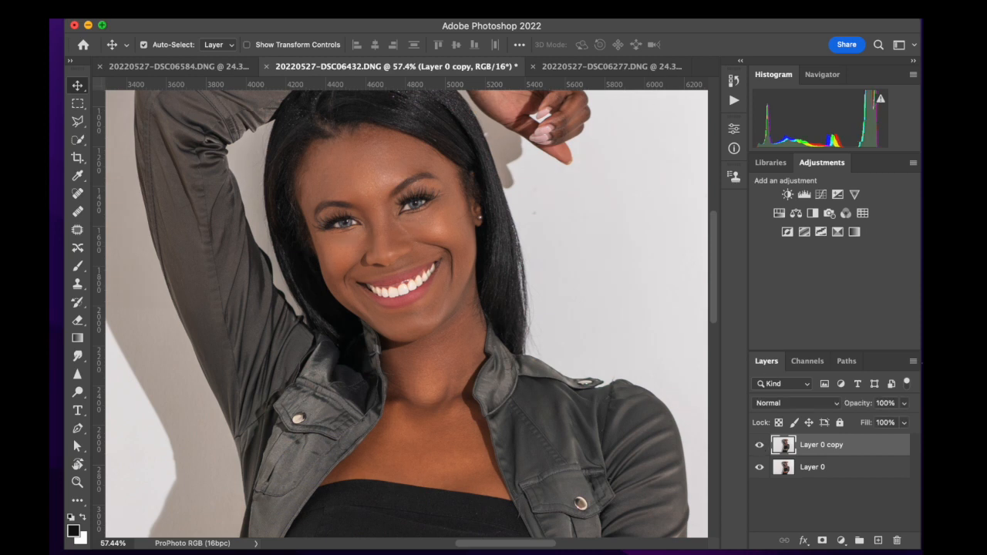
- Open the Retouch4me Fabric filter on Layer 0 copy and show the jacket sleeve and waist at a preview scale of 150
click(368, 11)
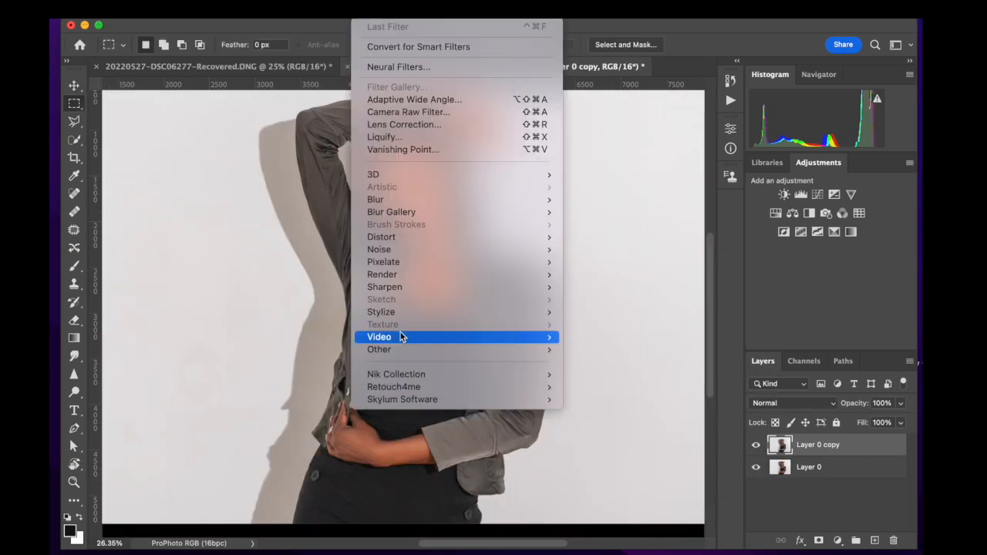
mouse_move(393, 386)
click(637, 436)
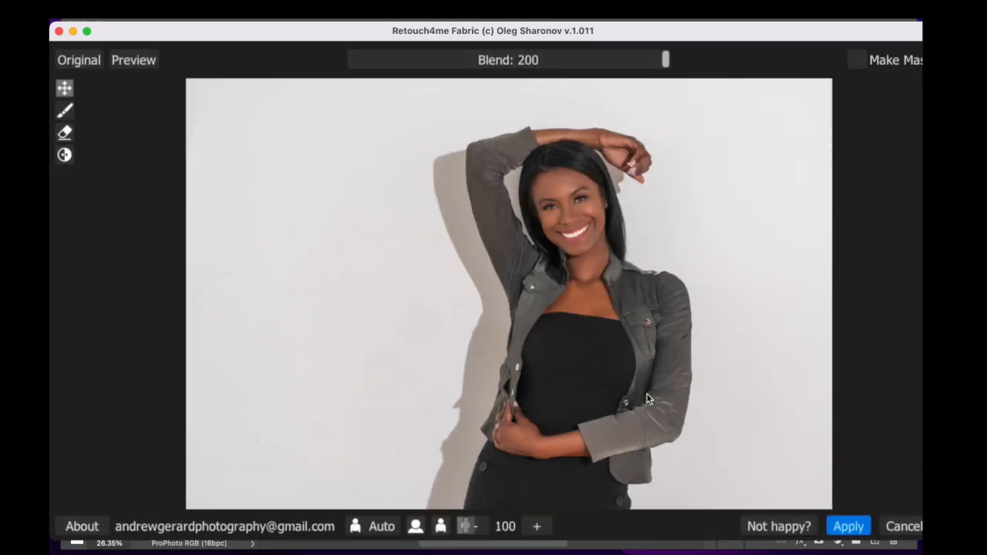
click(538, 527)
scroll(551, 494, up, 3)
drag(800, 346, 591, 302)
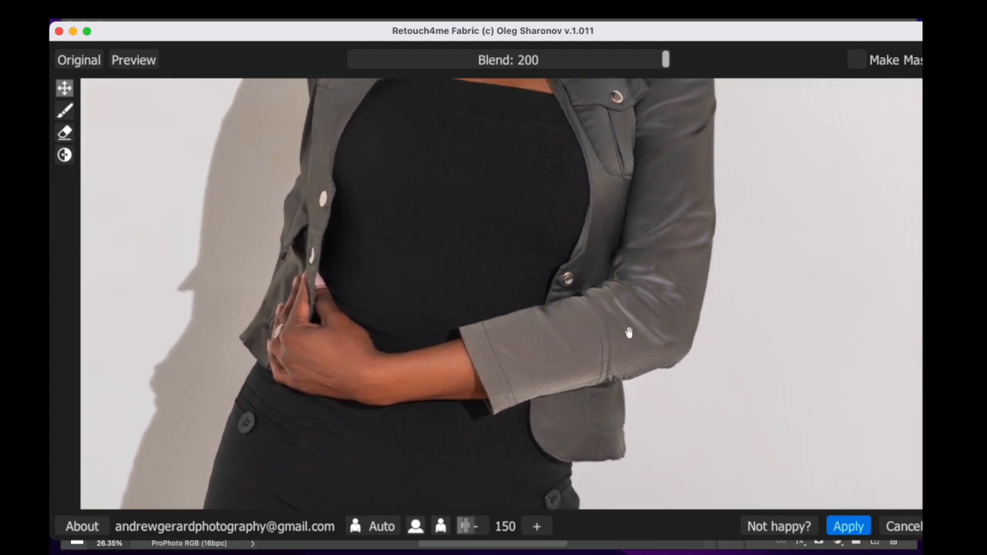
- Compare the Fabric preview with the original around the jacket sleeve and black top several times
click(88, 61)
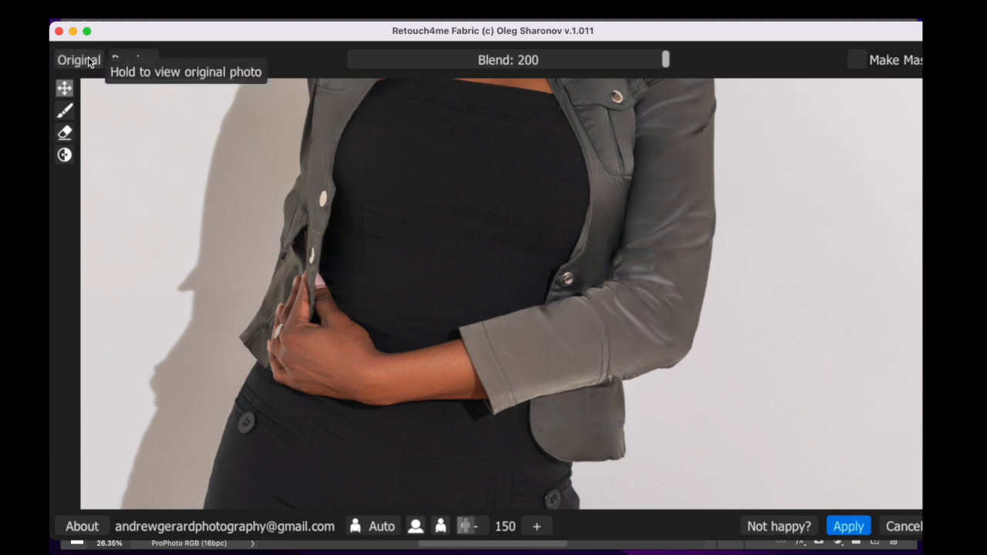
click(89, 61)
click(89, 61)
click(89, 61)
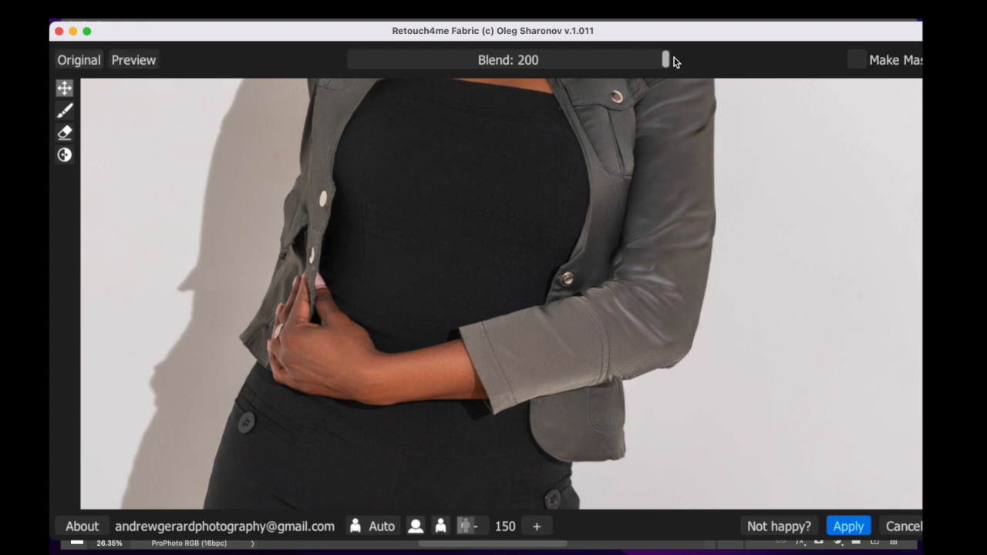
- Set the Fabric blend to 170, erase the effect from the lower sleeve and both jacket fronts, and apply the filter
mouse_move(668, 60)
mouse_down()
mouse_move(661, 51)
mouse_move(618, 59)
mouse_up()
click(65, 132)
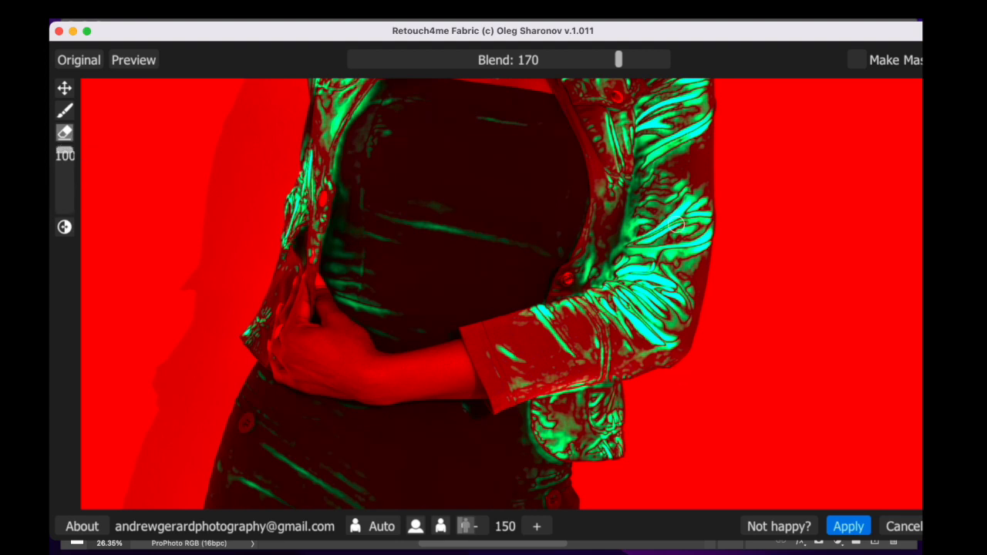
mouse_move(661, 189)
mouse_down()
mouse_move(625, 279)
mouse_move(683, 181)
mouse_move(645, 314)
mouse_move(669, 292)
mouse_move(640, 316)
mouse_move(715, 208)
mouse_move(657, 363)
mouse_move(569, 352)
mouse_up()
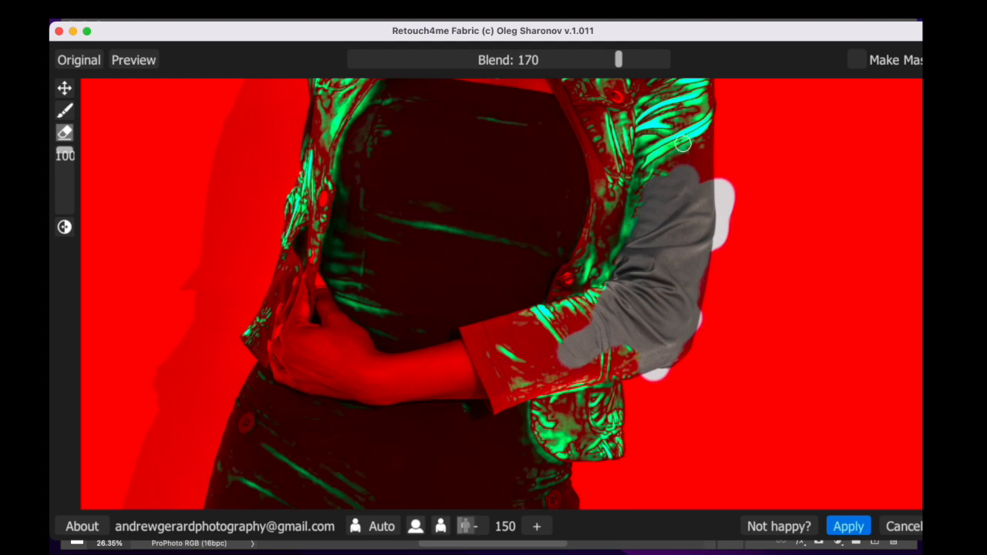
mouse_move(683, 146)
mouse_down()
mouse_move(659, 132)
mouse_move(669, 82)
mouse_move(687, 97)
mouse_move(639, 159)
mouse_move(603, 272)
mouse_move(529, 326)
mouse_move(624, 353)
mouse_move(546, 426)
mouse_up()
mouse_move(589, 400)
mouse_down()
mouse_move(605, 270)
mouse_move(596, 269)
mouse_move(617, 114)
mouse_up()
scroll(618, 114, up, 1)
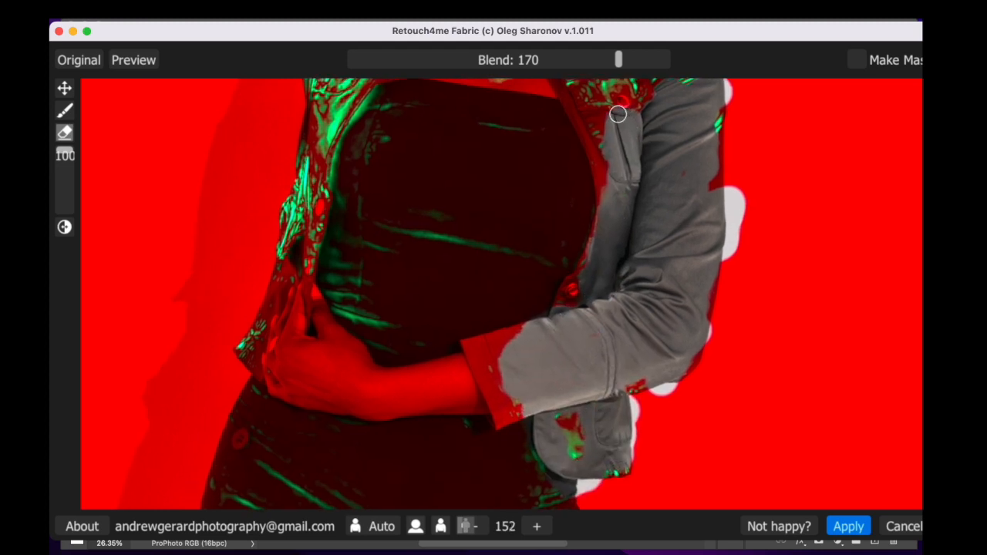
mouse_move(320, 104)
mouse_down()
mouse_move(307, 167)
mouse_move(336, 97)
mouse_move(306, 163)
mouse_move(286, 249)
mouse_move(302, 228)
mouse_move(238, 357)
mouse_up()
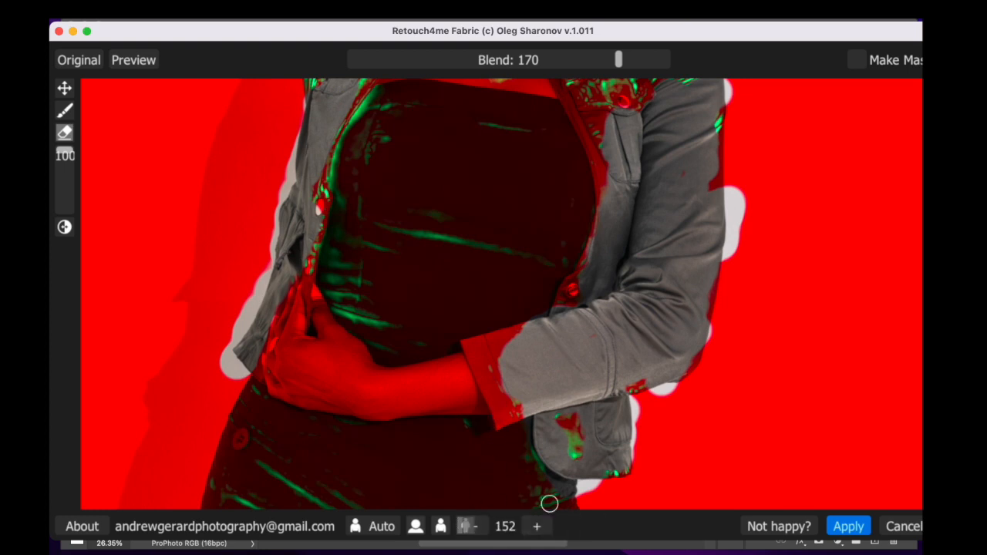
click(848, 527)
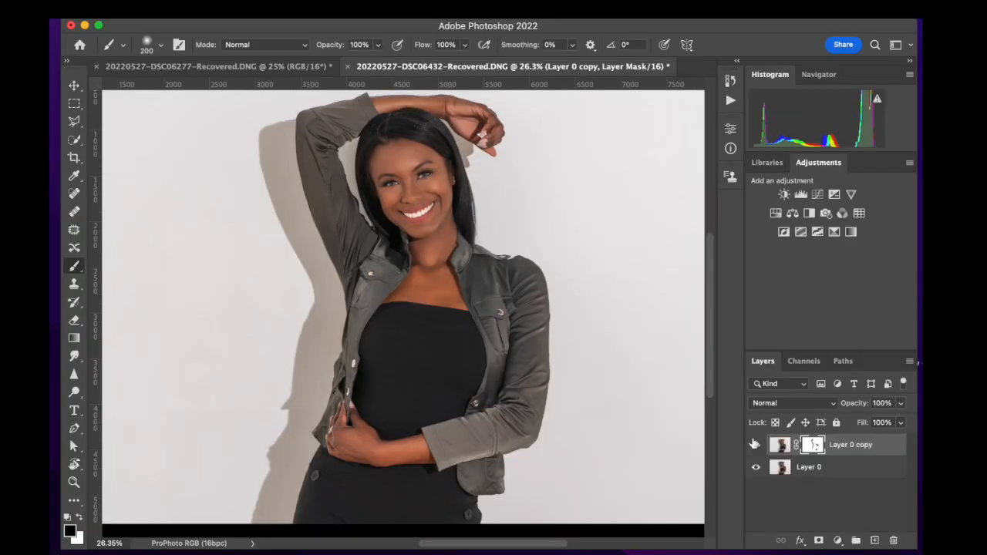
- Switch to the Move tool and merge Layer 0 copy with its mask down into Layer 0
click(75, 85)
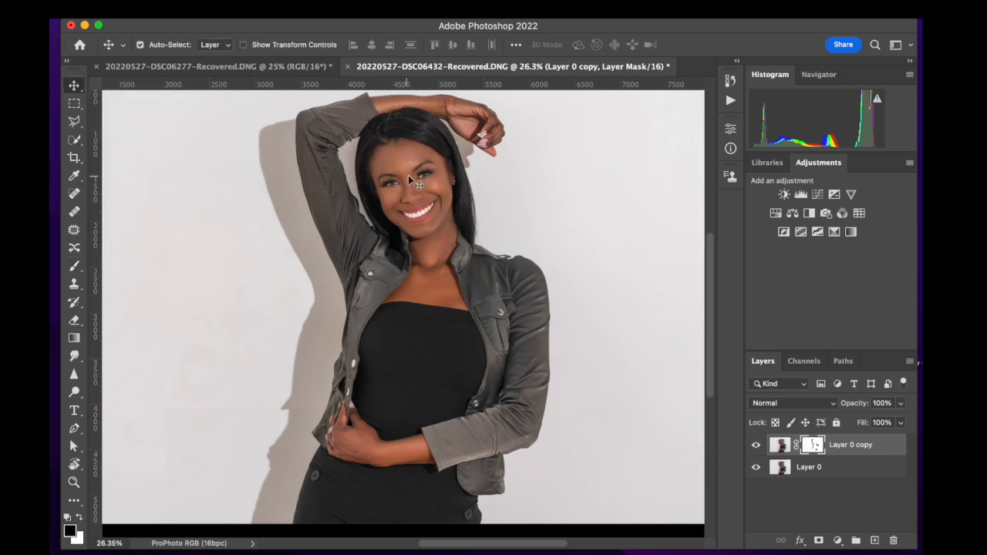
scroll(438, 199, up, 2)
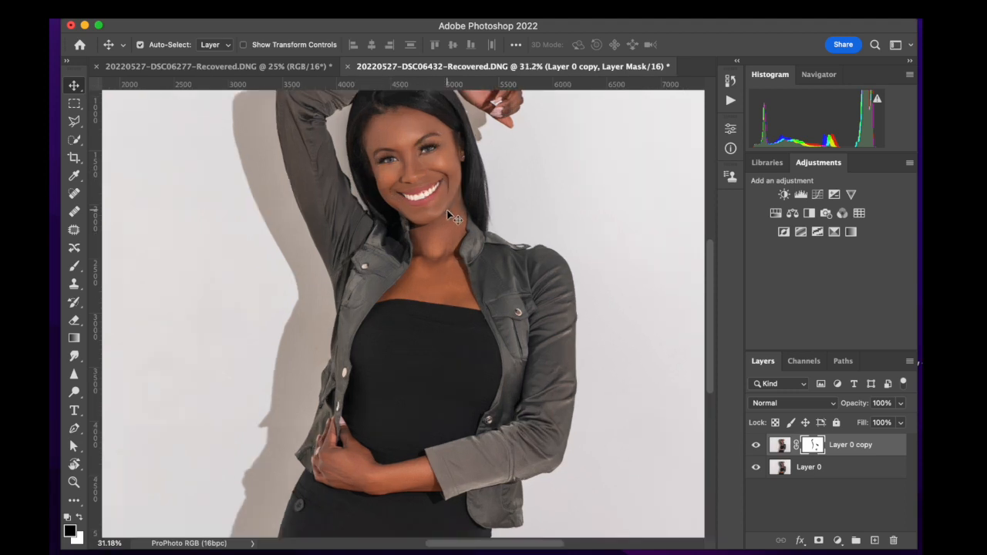
scroll(447, 210, up, 3)
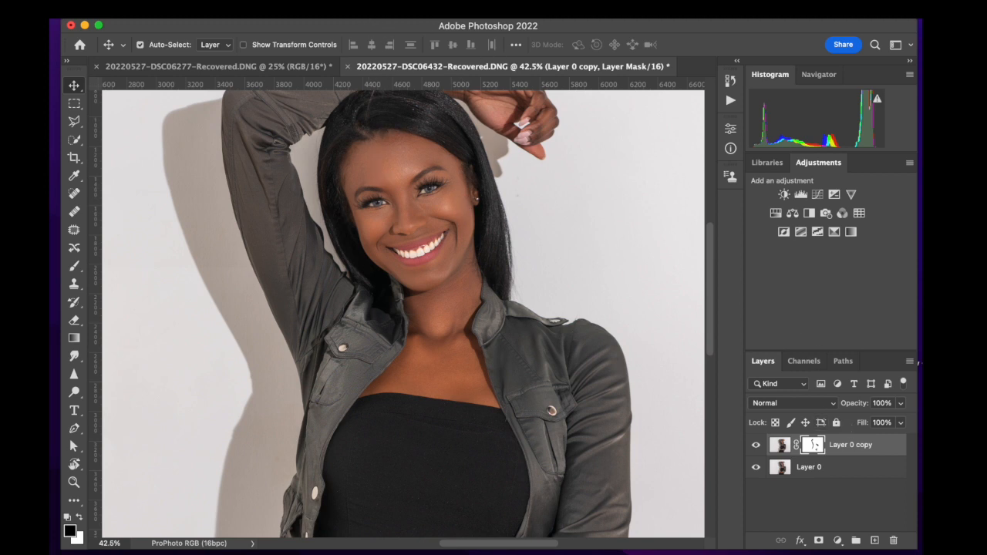
click(881, 445)
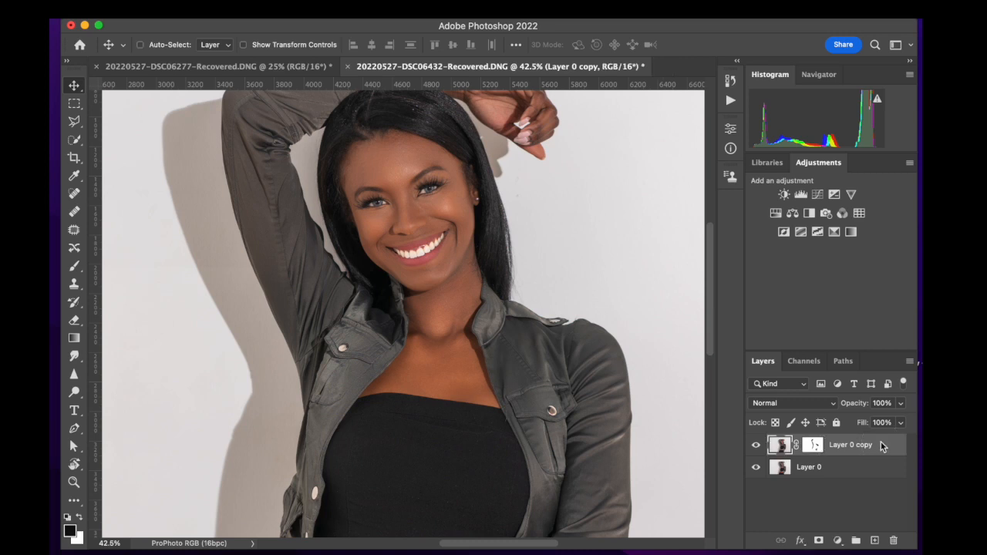
key(super+e)
- Open the Retouch4me Portrait Volumes filter on the merged Layer 0 and show the face at a preview scale of 150
click(369, 9)
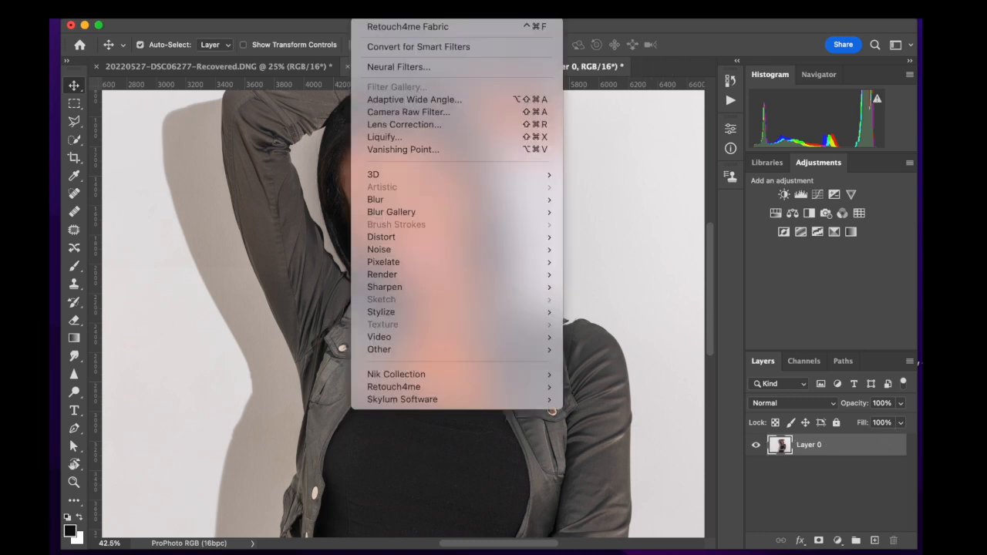
mouse_move(425, 390)
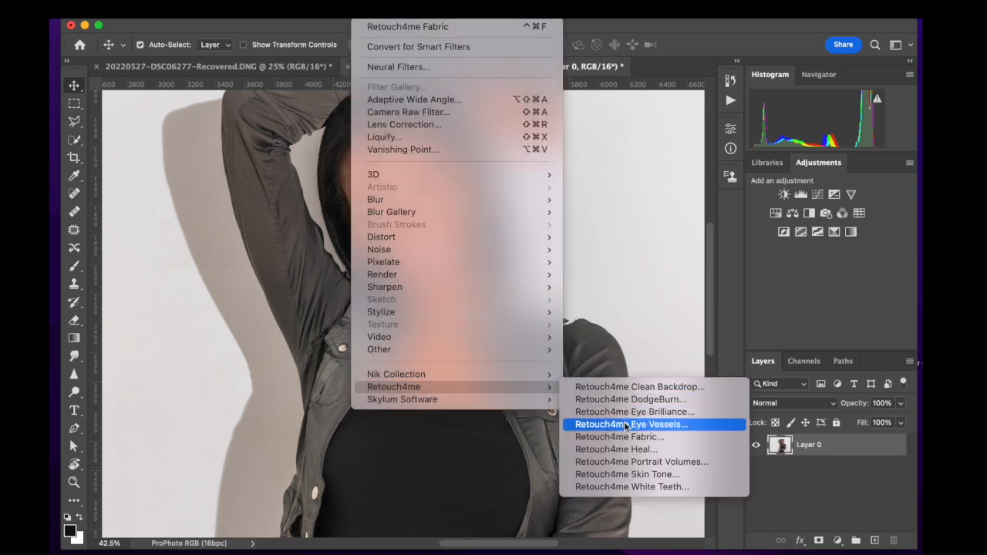
click(625, 462)
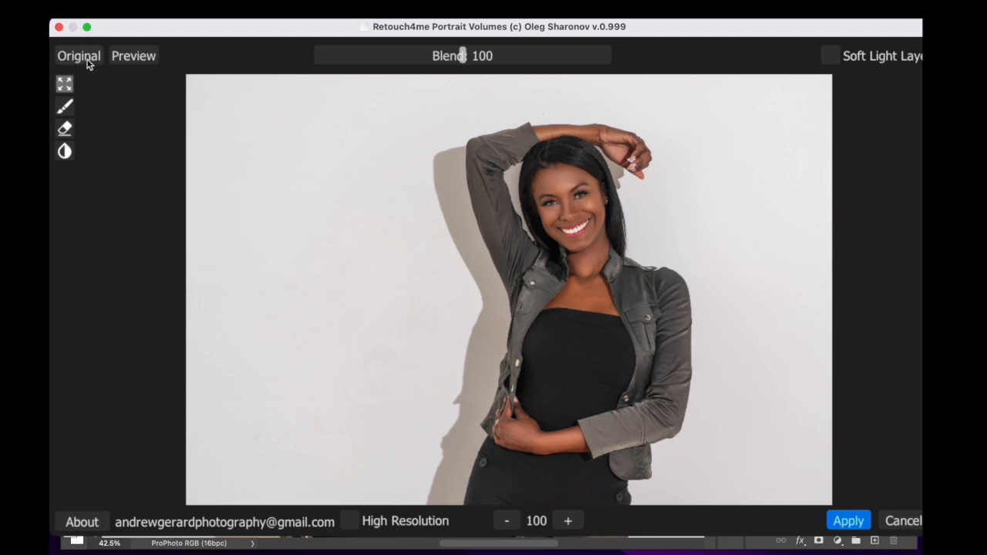
click(570, 521)
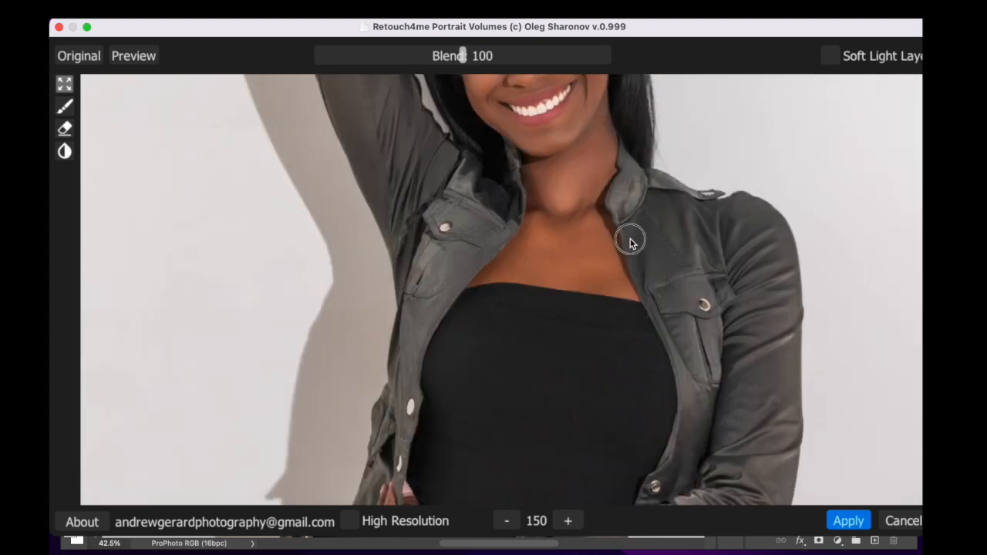
drag(625, 233, 626, 442)
- Compare the Portrait Volumes preview with the original face several times at the default blend
click(87, 57)
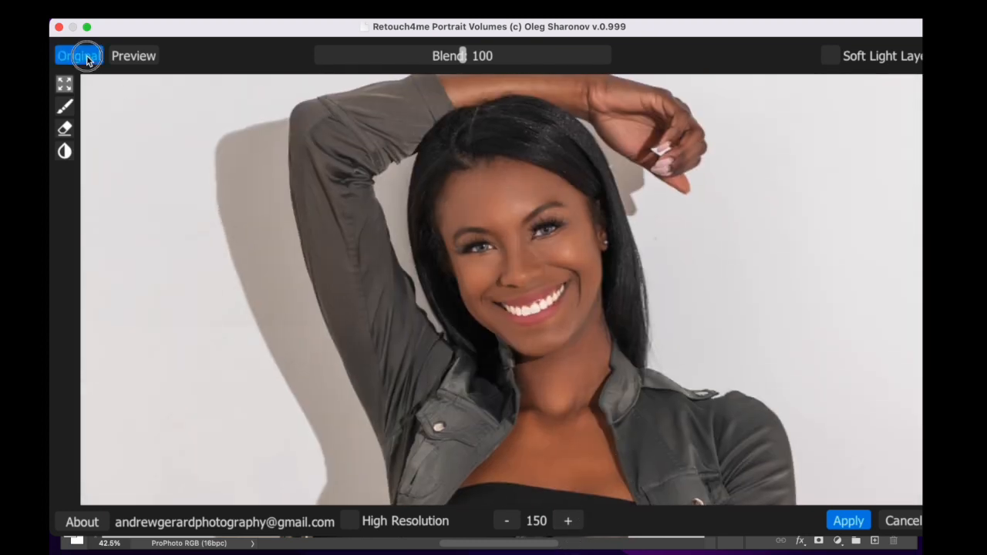
click(85, 54)
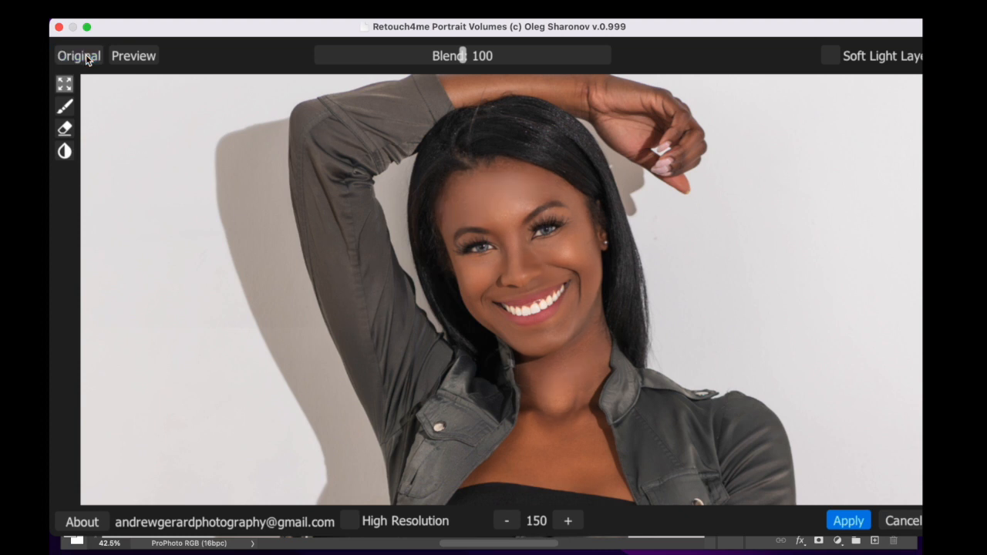
click(85, 54)
click(85, 54)
- Try a Portrait Volumes blend of 200 and compare it with the original at preview scales of 150 and 100
drag(465, 59, 609, 62)
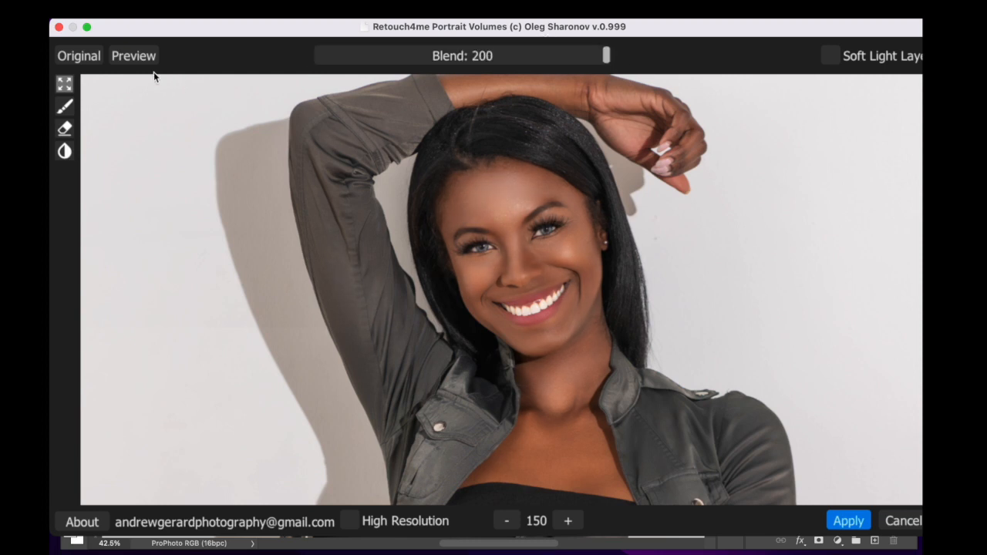
click(93, 58)
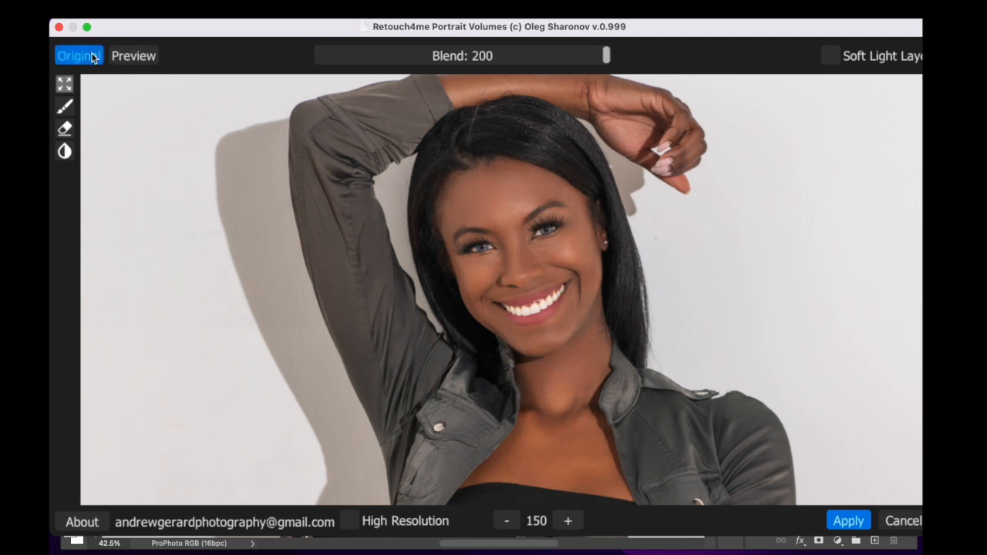
click(93, 59)
click(508, 521)
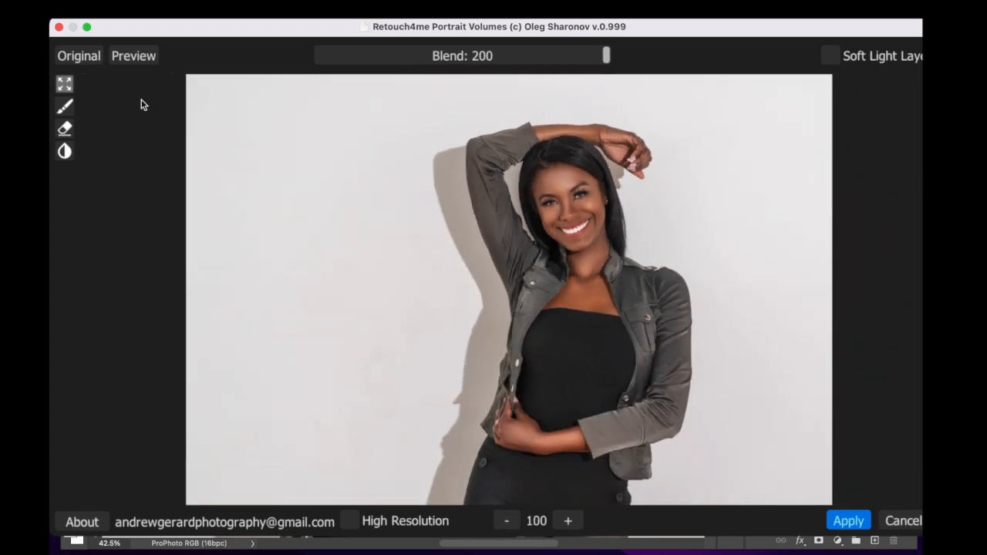
click(91, 54)
- Reduce the Portrait Volumes blend to 84 and compare the full-figure preview with the original repeatedly
drag(605, 53, 469, 54)
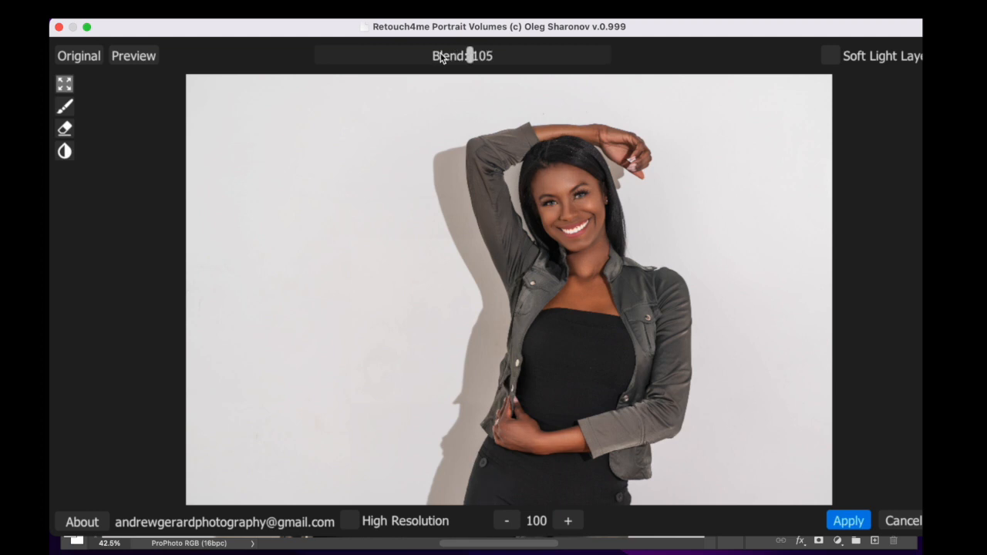
click(441, 55)
click(89, 57)
click(89, 57)
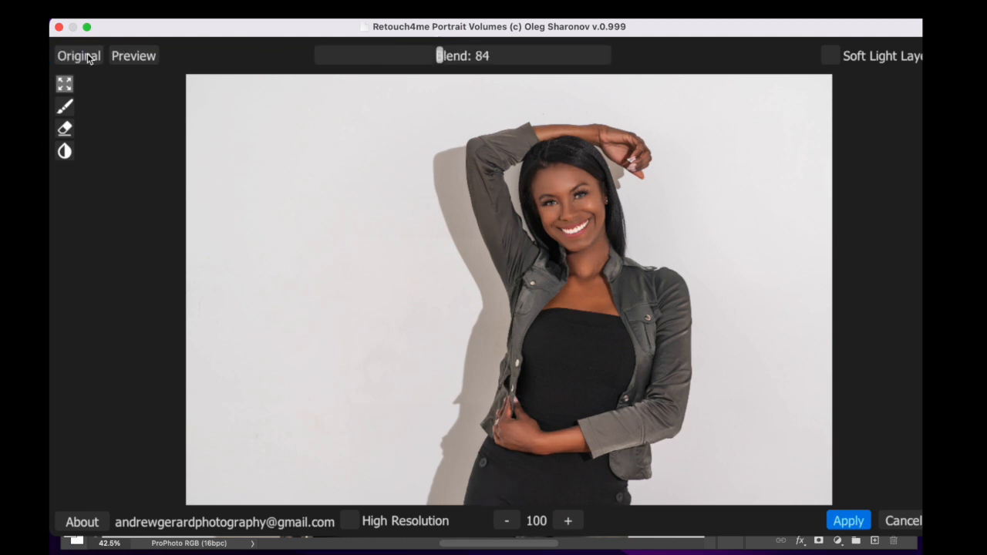
click(89, 57)
click(89, 58)
click(88, 59)
click(89, 58)
- Erase the volume effect from the raised arm's sleeve with the eraser set to 100, check against the original and apply the filter
click(65, 128)
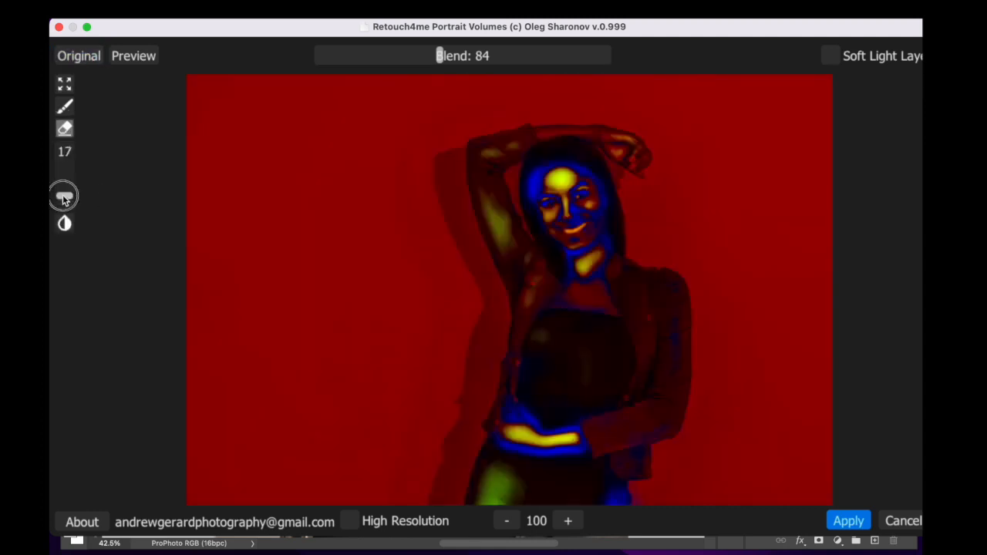
drag(64, 198, 64, 145)
mouse_move(505, 221)
mouse_down()
mouse_move(494, 218)
mouse_move(514, 241)
mouse_move(502, 209)
mouse_up()
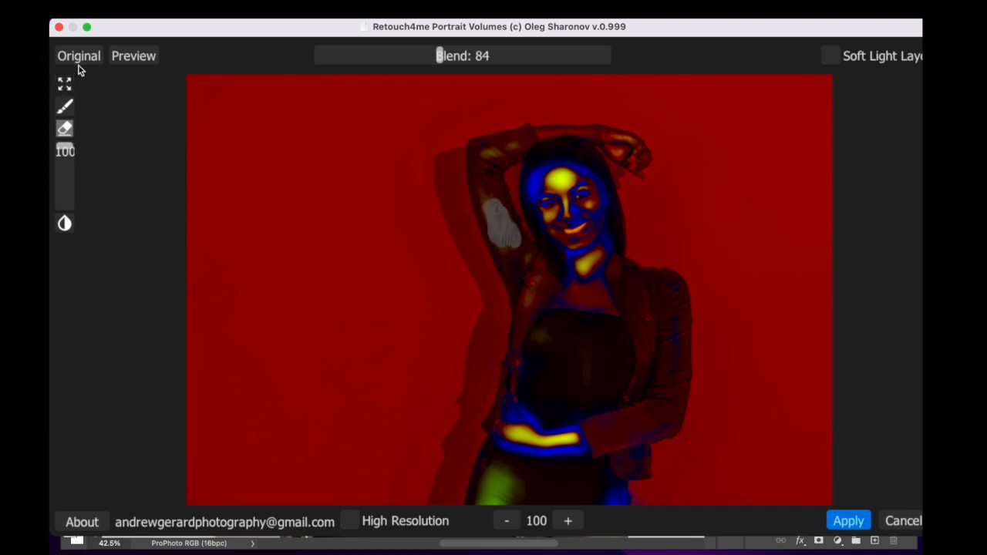
click(79, 64)
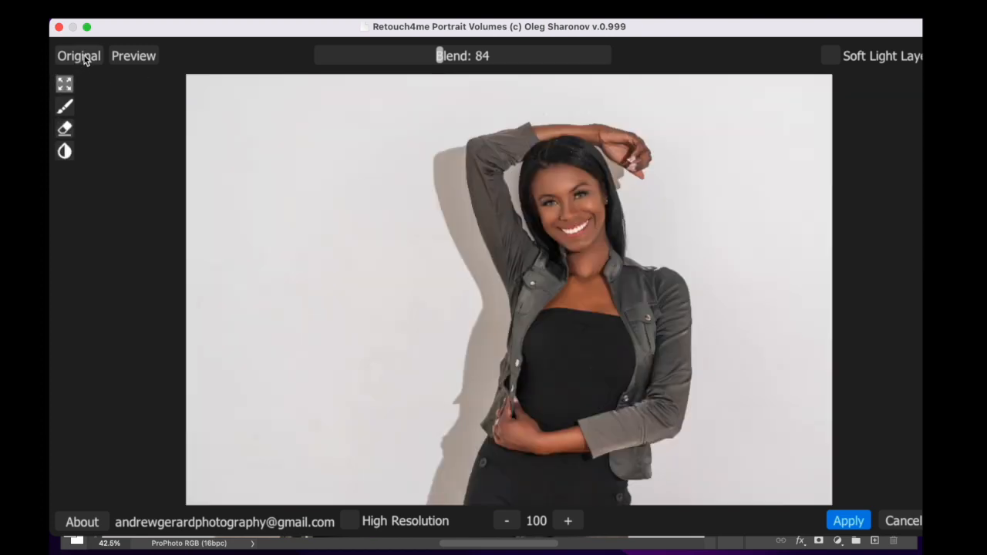
click(848, 521)
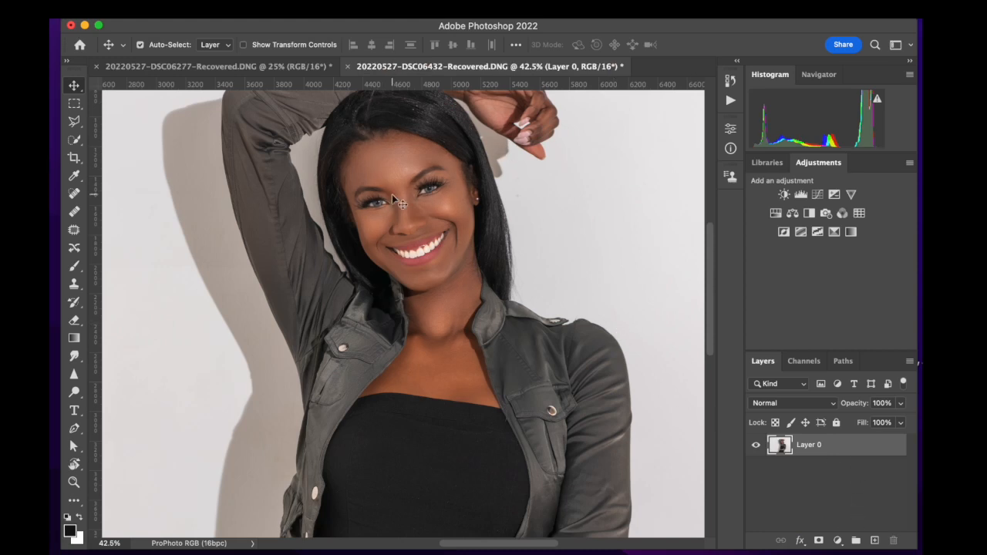
- Open the Retouch4me Skin Tone filter on Layer 0 and enlarge its preview to a scale of 150
scroll(391, 194, left, 3)
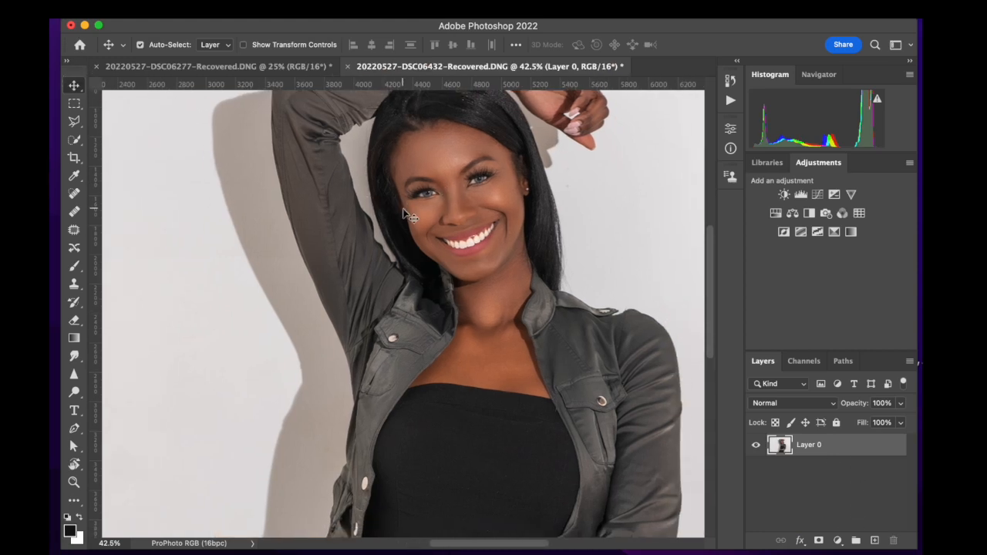
scroll(407, 214, down, 4)
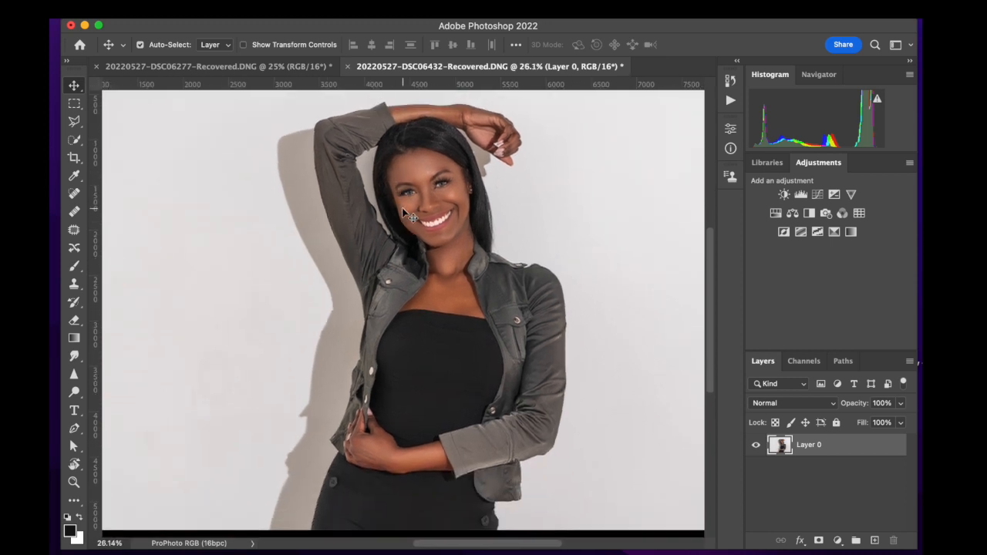
click(371, 17)
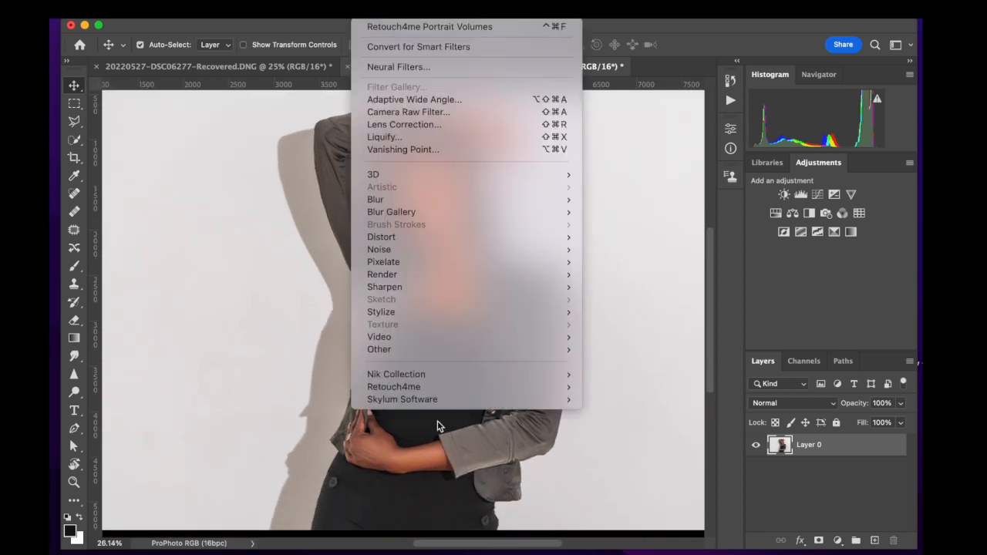
mouse_move(440, 387)
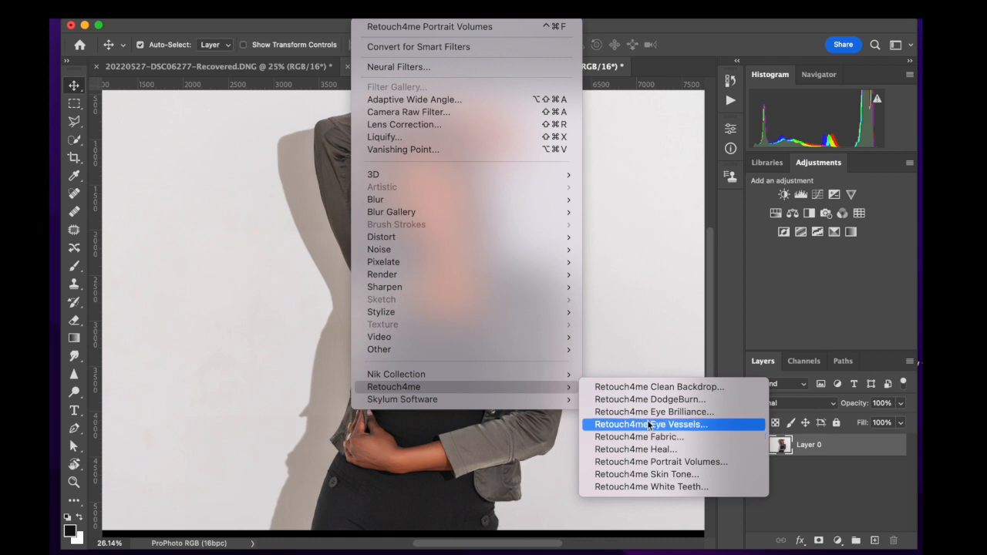
click(648, 474)
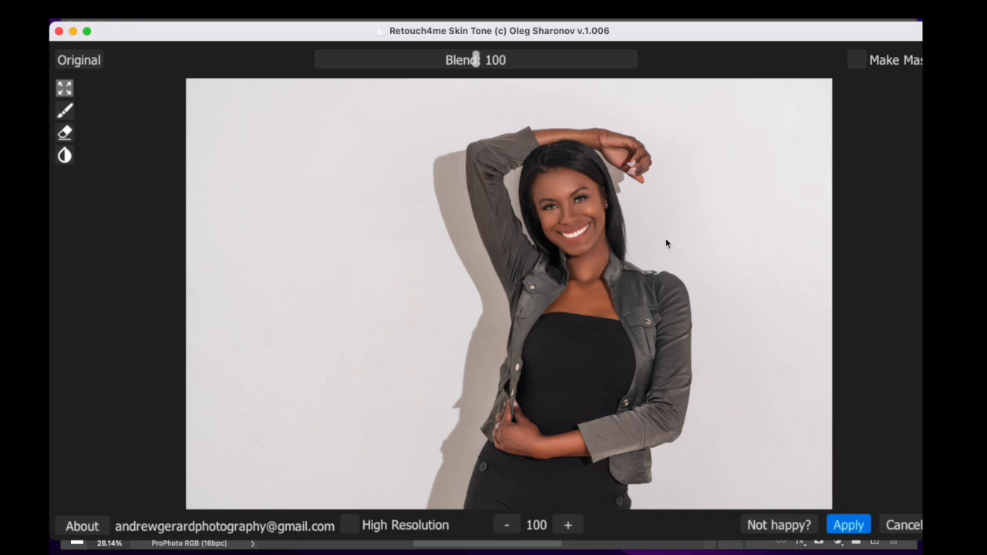
click(567, 524)
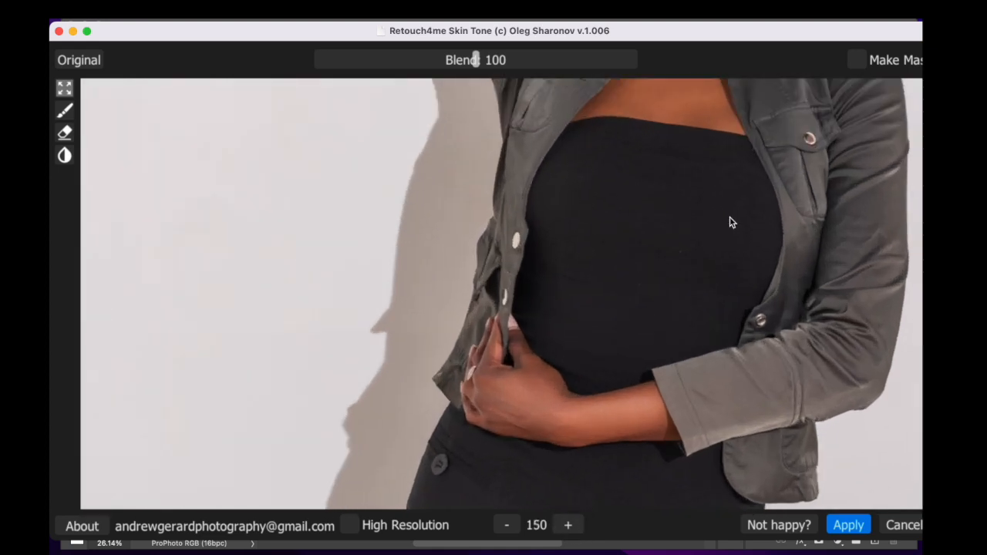
- Set the Skin Tone blend to 63 and compare the face and chest with the original repeatedly
drag(729, 221, 675, 536)
drag(668, 469, 627, 427)
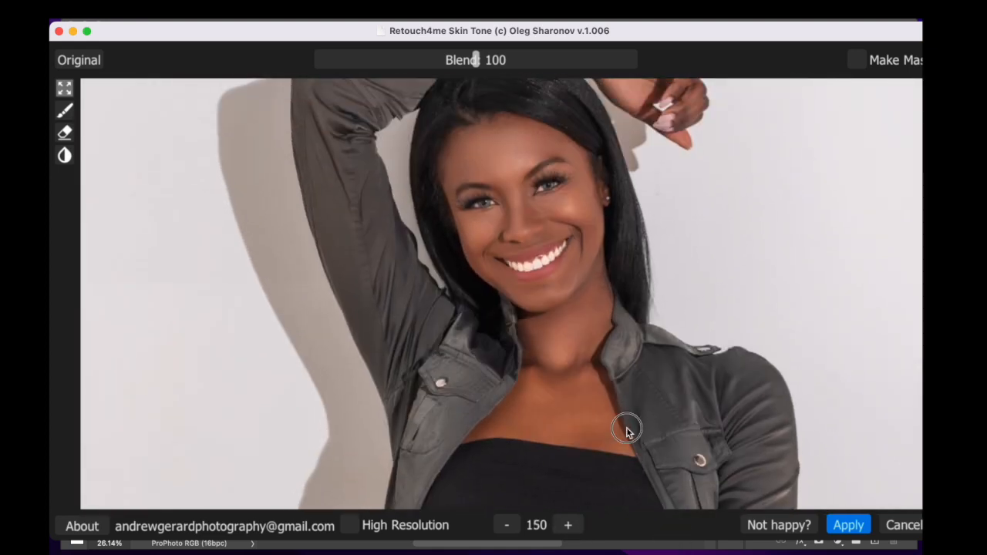
drag(474, 62, 417, 61)
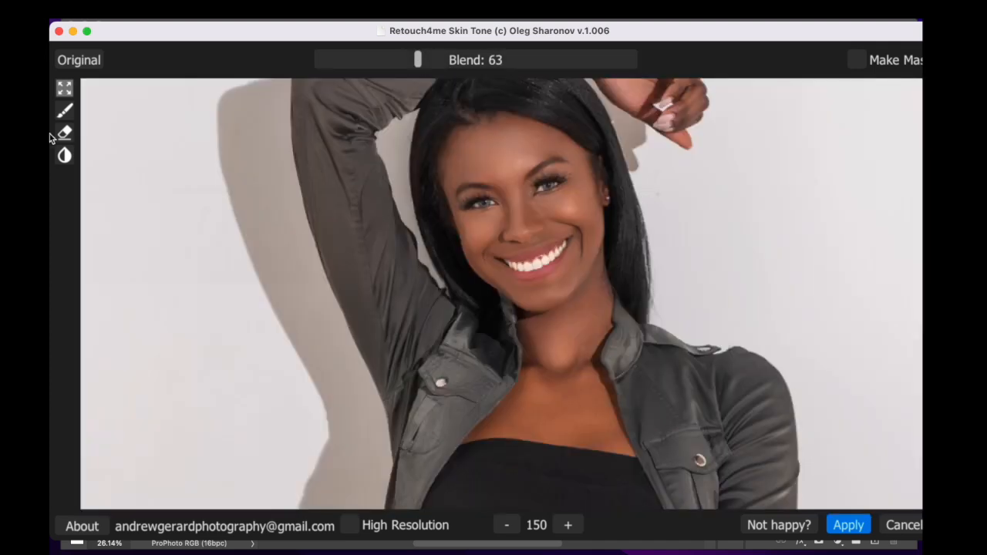
click(80, 60)
click(79, 60)
click(90, 62)
click(90, 62)
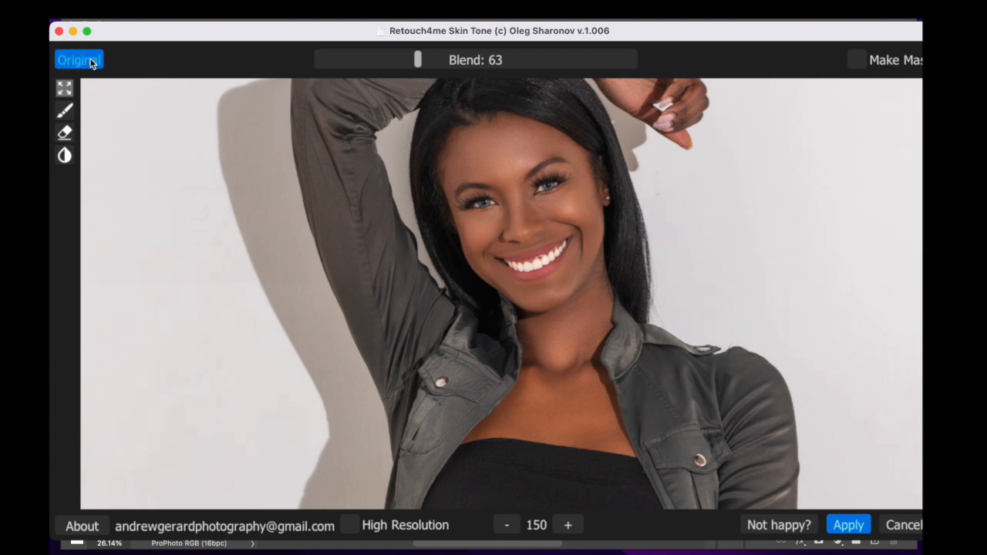
click(90, 62)
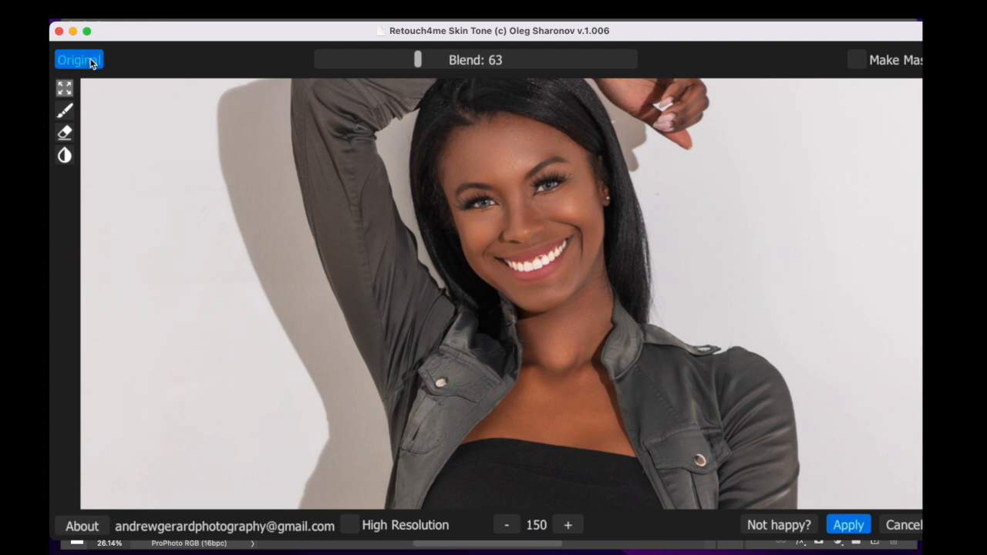
- Apply the Skin Tone filter and duplicate Layer 0
click(849, 525)
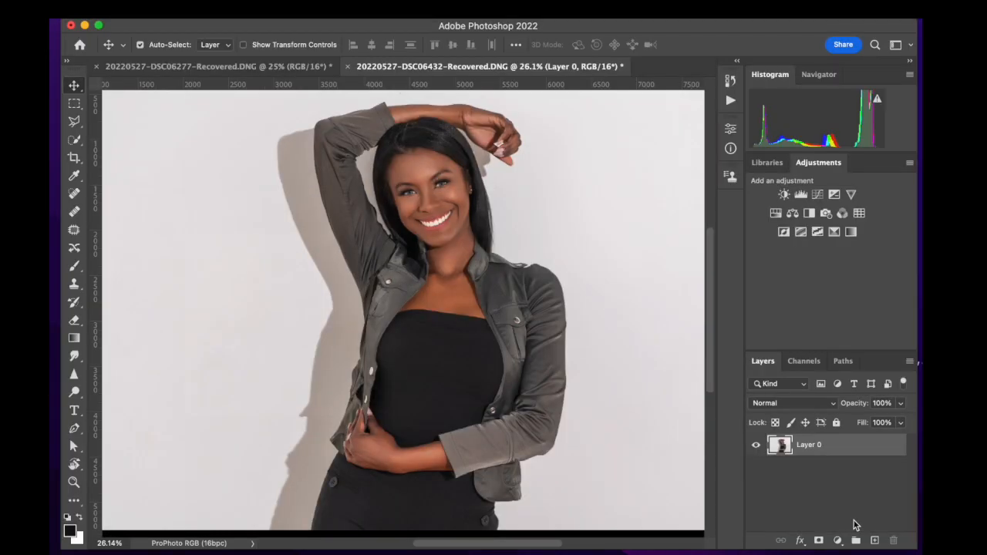
key(super+j)
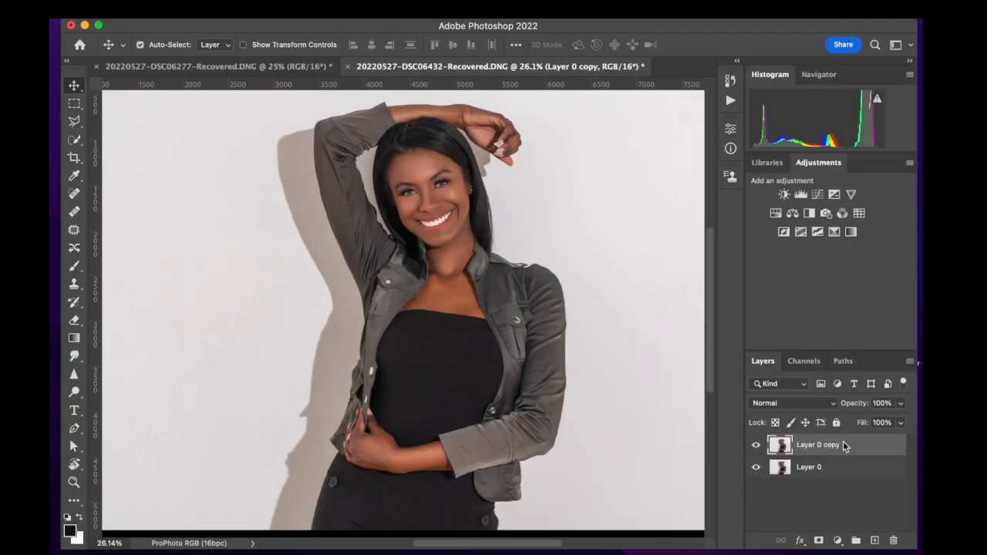
click(372, 15)
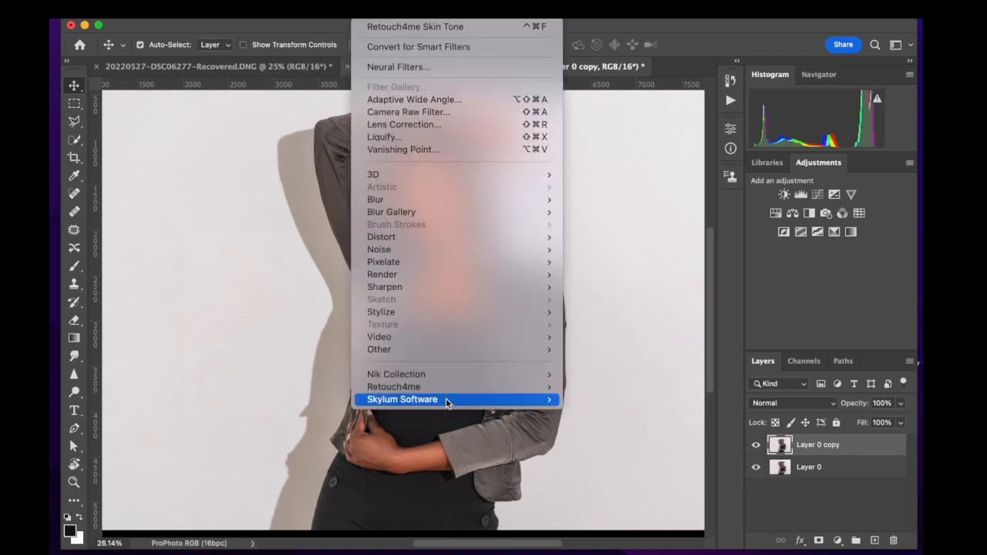
mouse_move(448, 387)
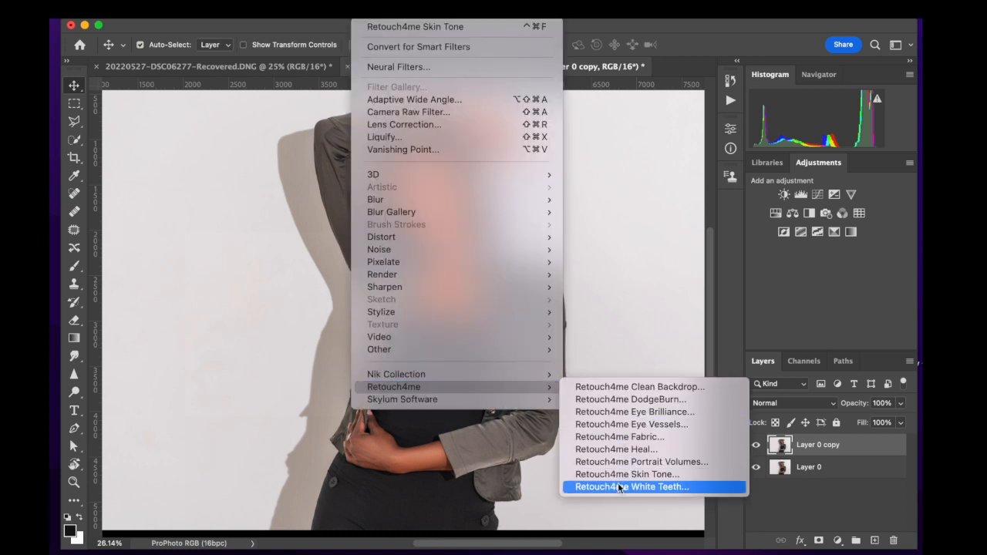
click(775, 307)
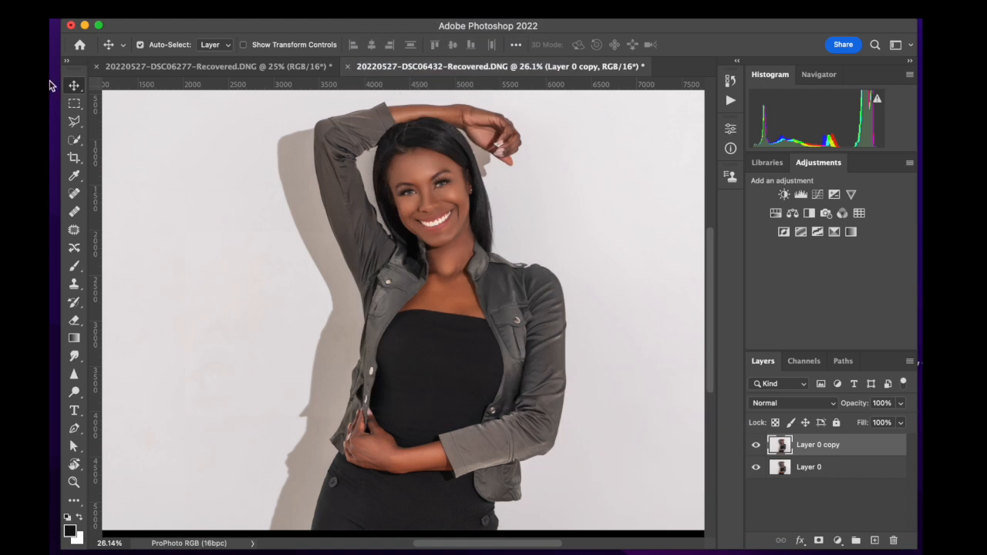
- Select a rectangular area around the mouth on Layer 0 copy and open the Retouch4me White Teeth filter
click(74, 104)
drag(395, 203, 479, 248)
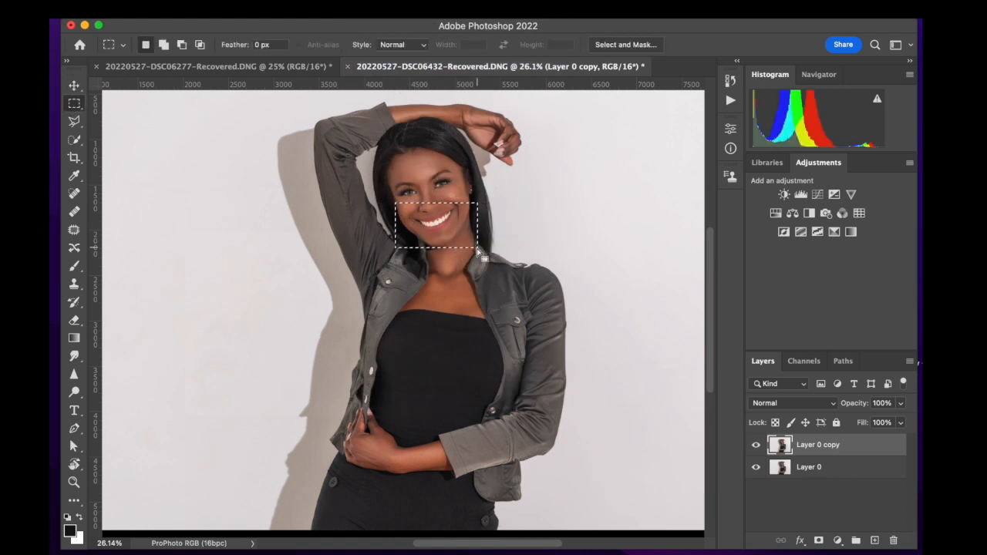
click(371, 11)
mouse_move(397, 388)
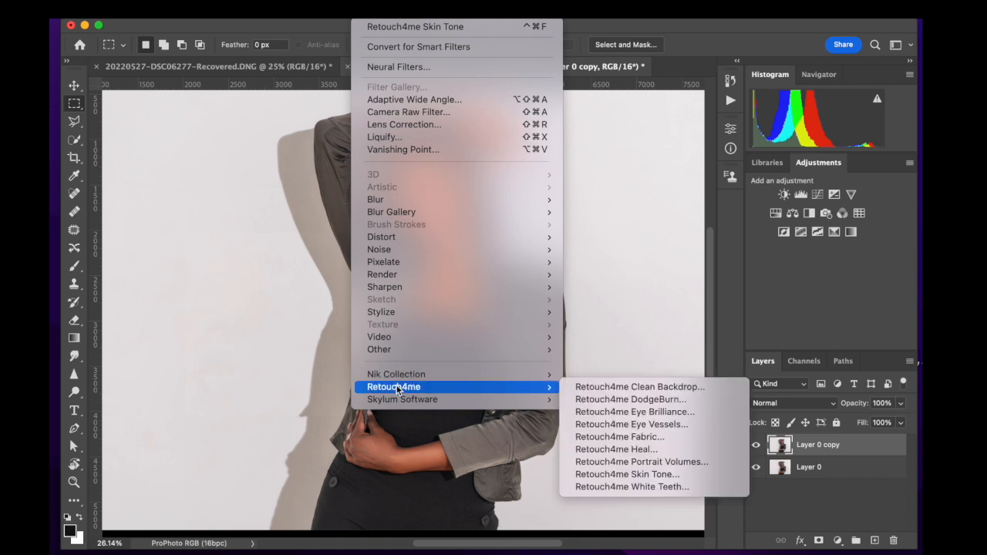
click(657, 486)
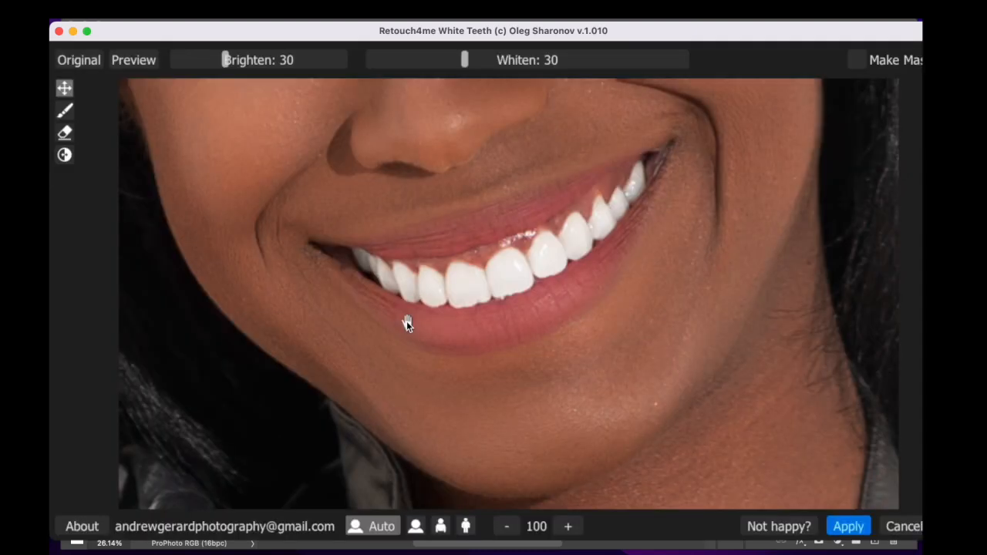
- Set the teeth's Brighten to 14 and Whiten to 15, checking against the original, then apply the filter and deselect
click(93, 61)
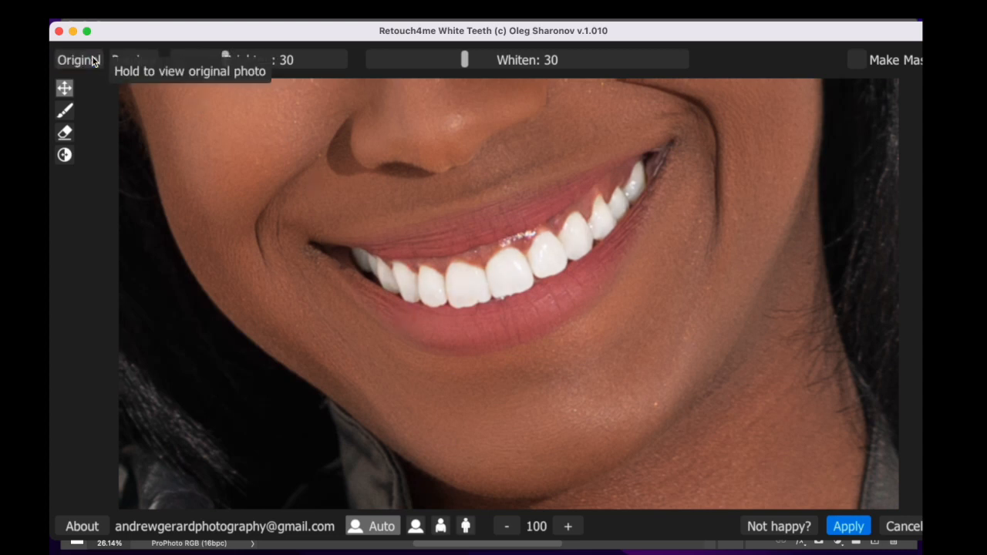
click(93, 62)
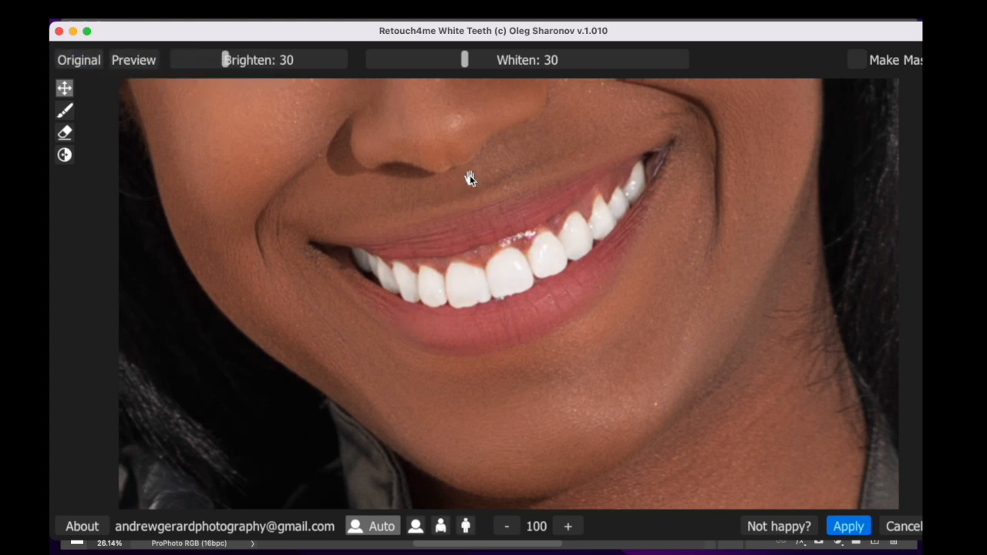
drag(225, 60, 199, 61)
drag(465, 60, 417, 62)
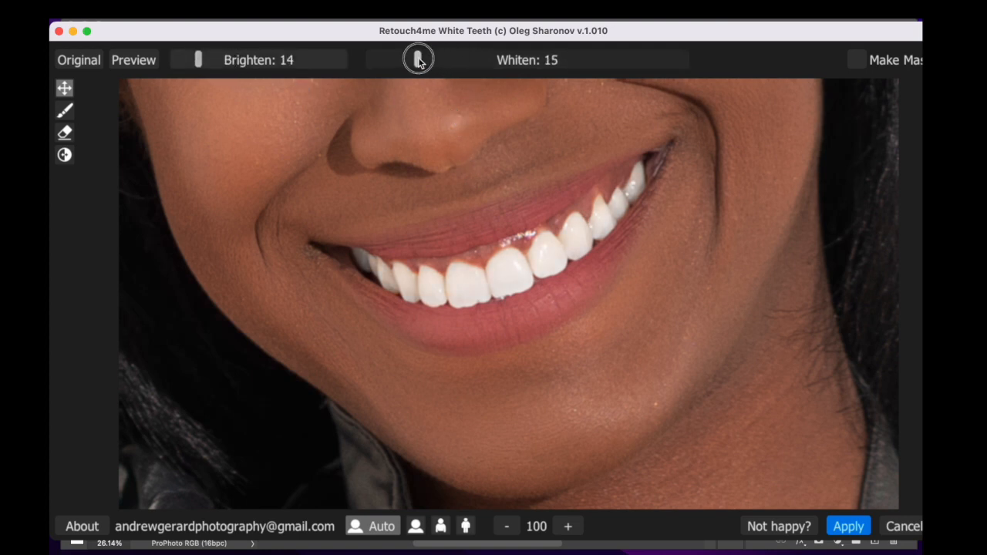
click(73, 60)
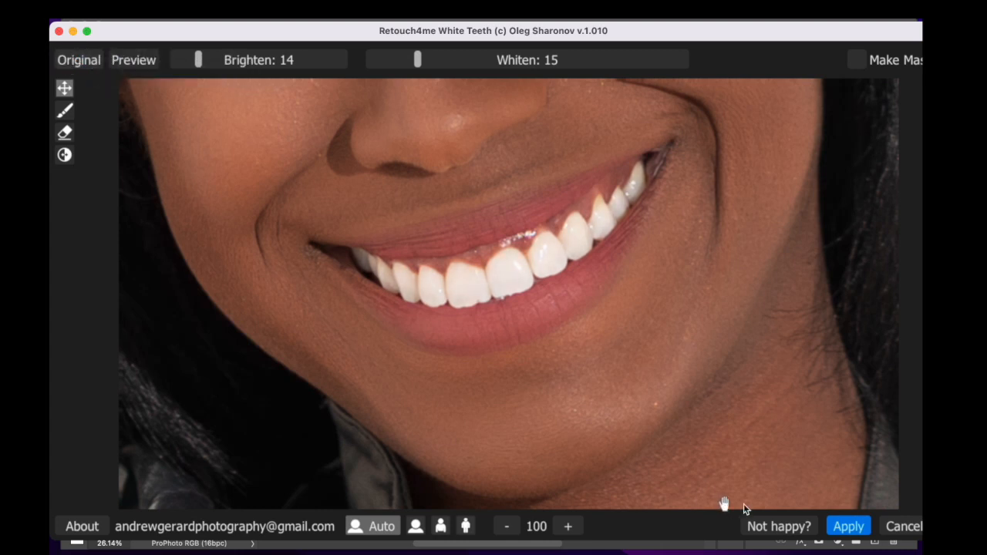
click(846, 527)
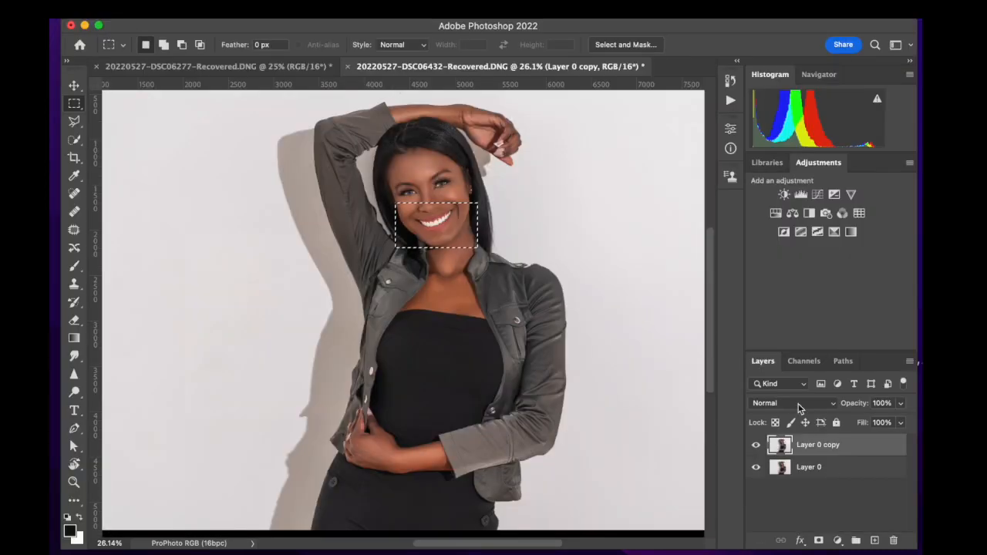
key(super+d)
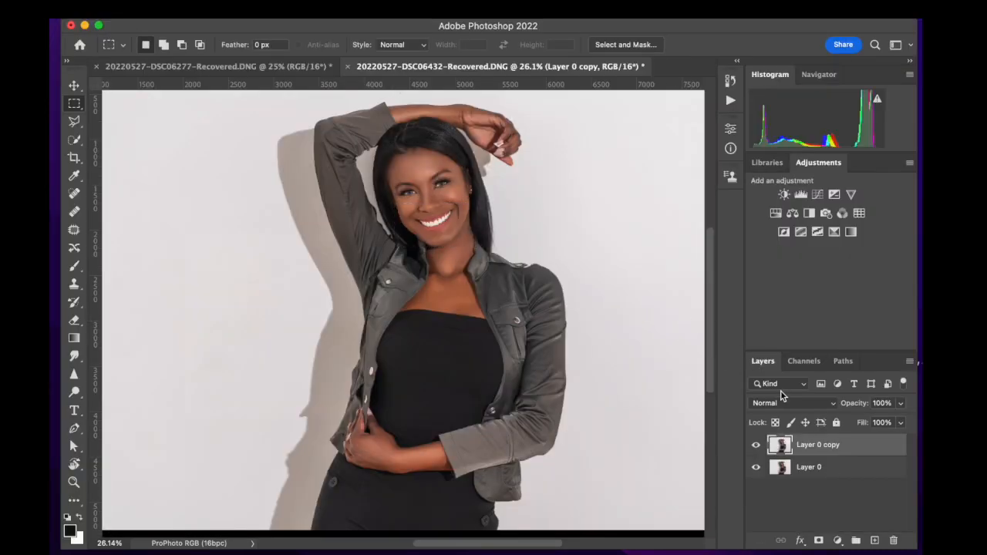
- Examine the whitened teeth up close by repeatedly hiding and showing Layer 0 copy
scroll(458, 233, up, 5)
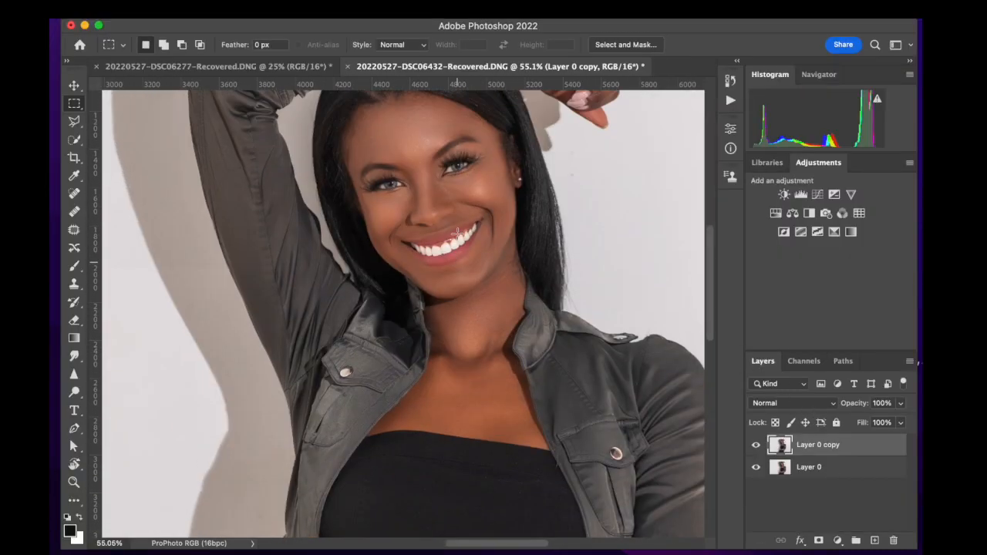
scroll(458, 233, up, 3)
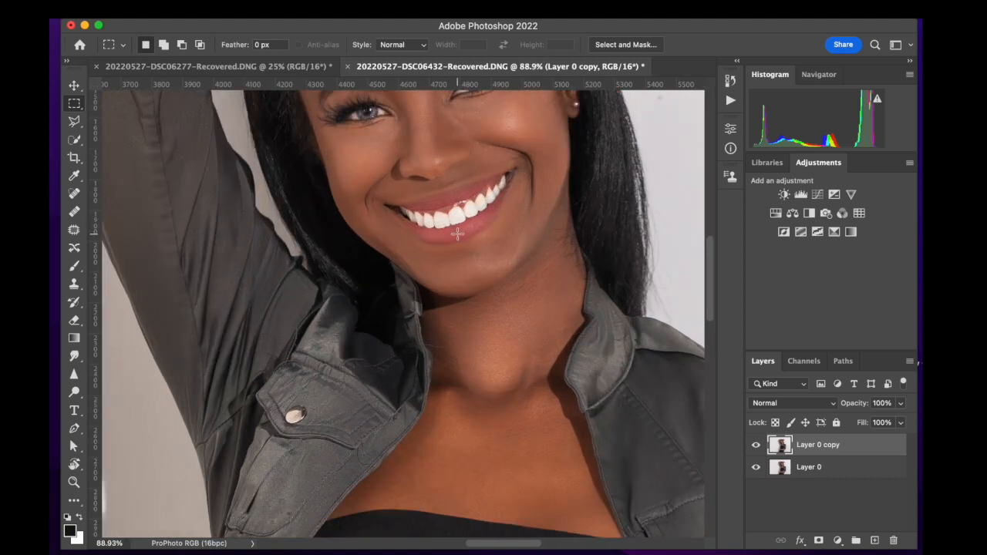
click(758, 445)
click(758, 445)
click(758, 445)
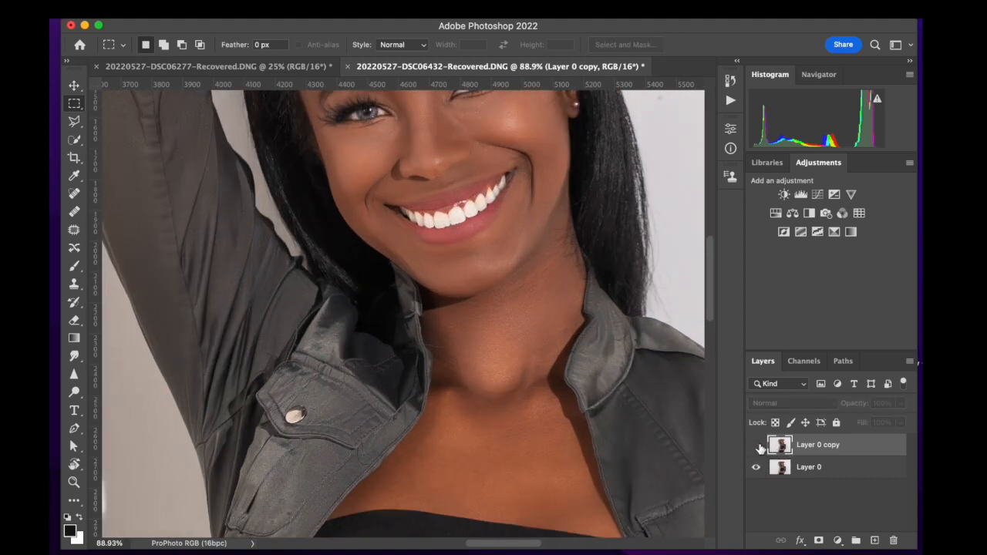
click(757, 445)
scroll(596, 348, down, 3)
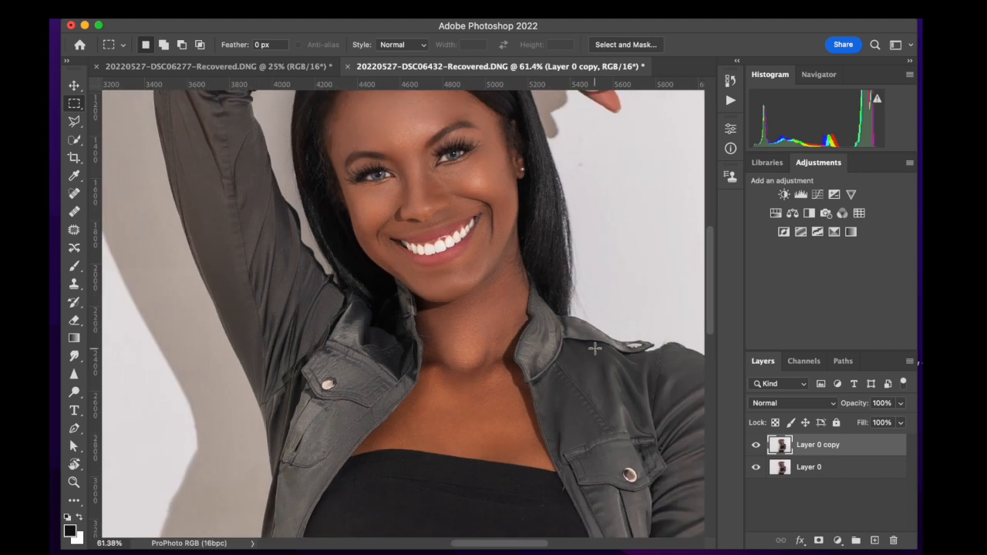
- Select a rectangular area around the eyes on Layer 0 copy and open the Retouch4me Eye Brilliance filter
click(74, 85)
scroll(538, 300, down, 2)
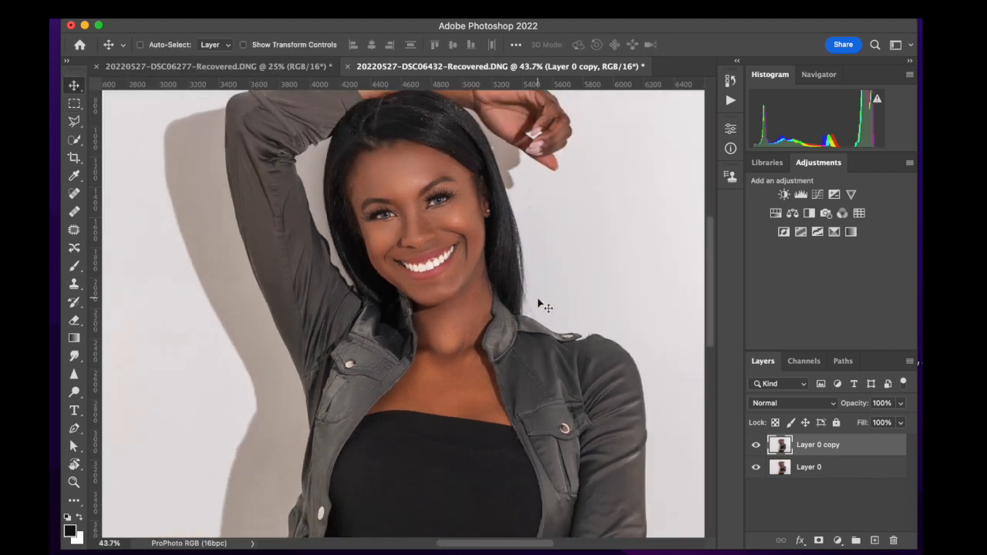
scroll(539, 303, down, 2)
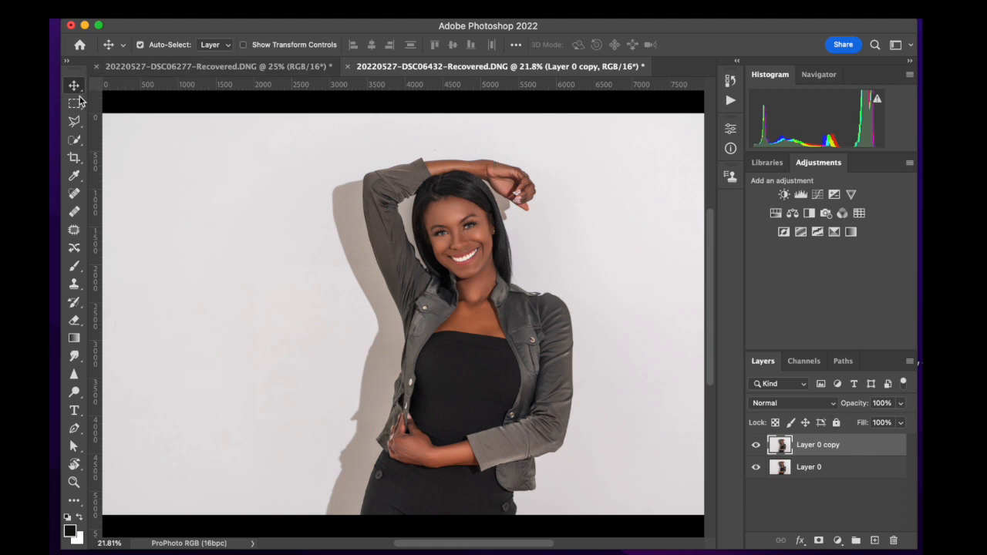
key(m)
drag(416, 210, 500, 252)
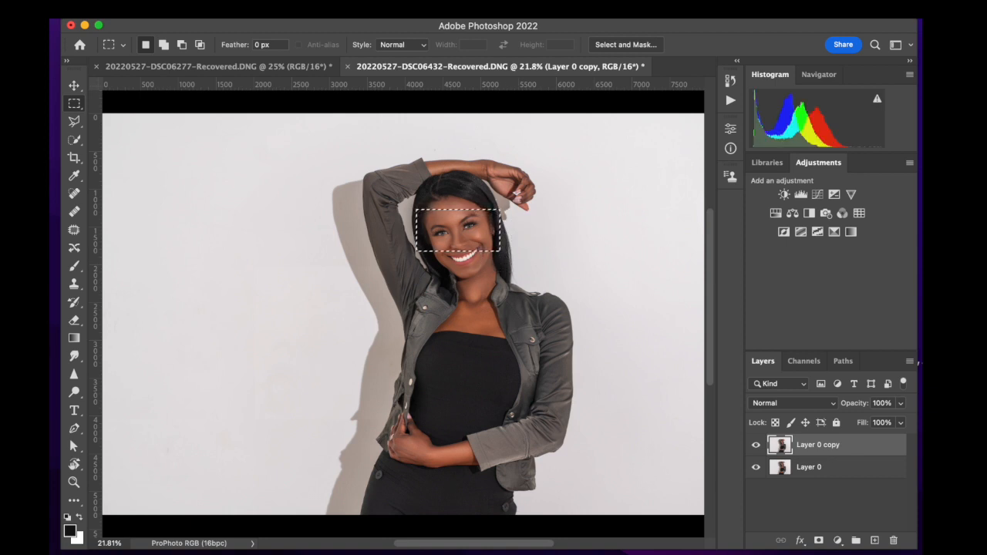
click(366, 8)
mouse_move(395, 386)
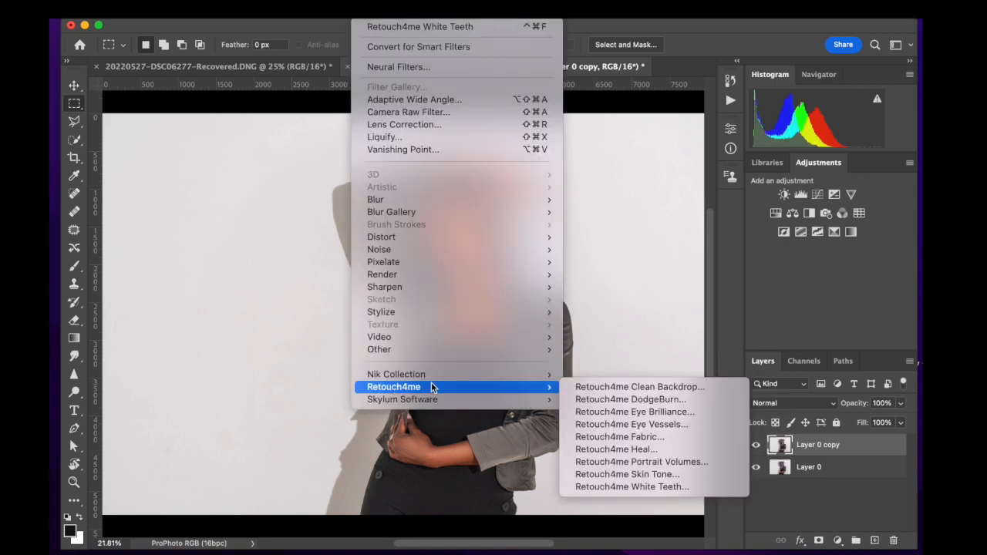
click(672, 414)
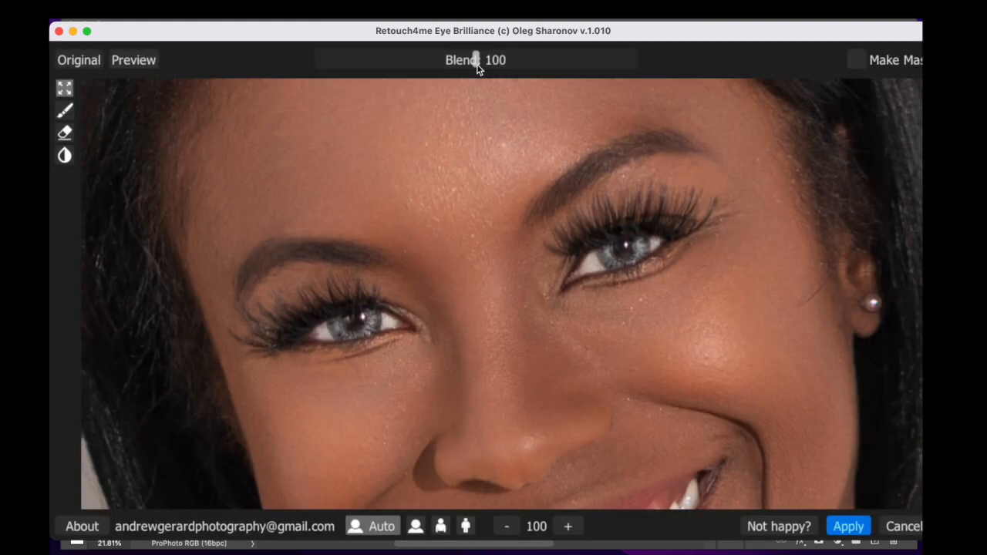
- Set the Eye Brilliance blend to 104, check the eyes against the original and apply the filter
drag(476, 60, 482, 60)
click(85, 61)
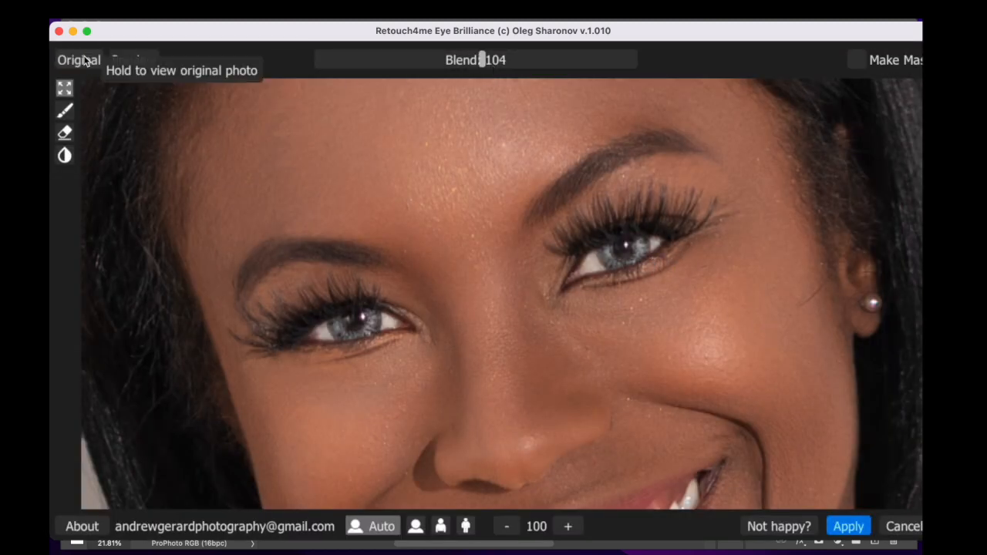
click(846, 527)
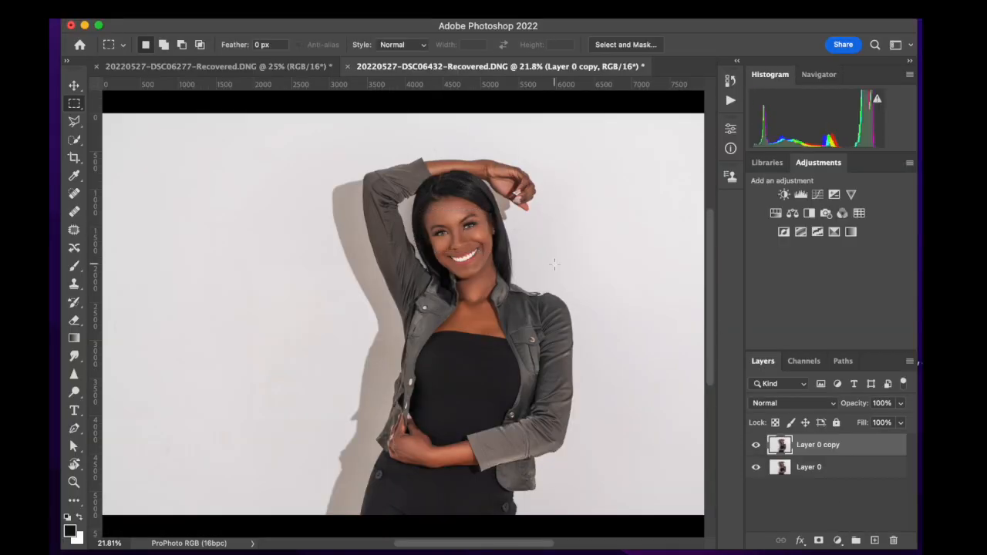
- Compare the brightened eyes and teeth with the underlying layer by repeatedly toggling Layer 0 copy at closer views
scroll(554, 264, up, 3)
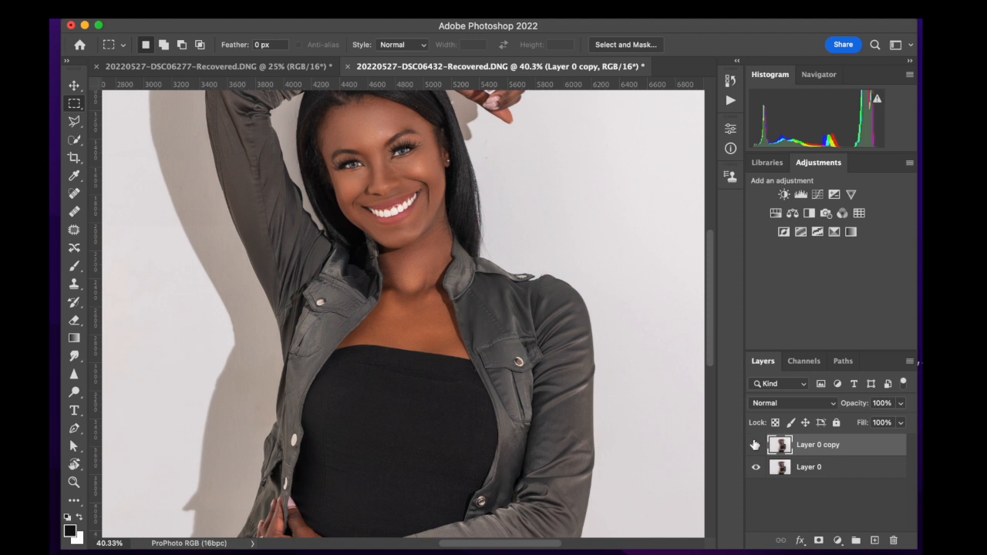
click(756, 445)
click(756, 445)
click(757, 445)
click(757, 445)
scroll(454, 229, up, 3)
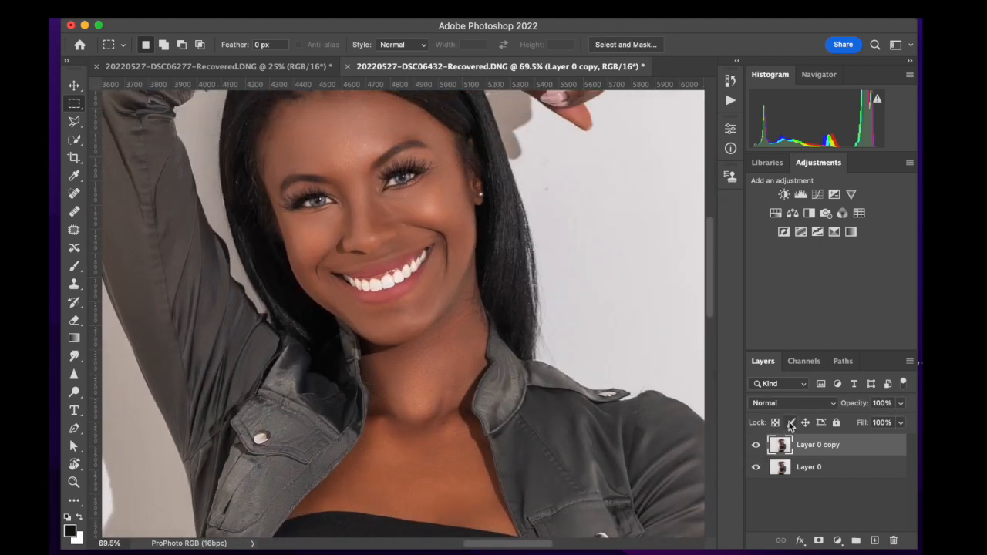
click(755, 447)
click(754, 448)
click(753, 450)
click(753, 451)
scroll(681, 475, down, 1)
key(super+0)
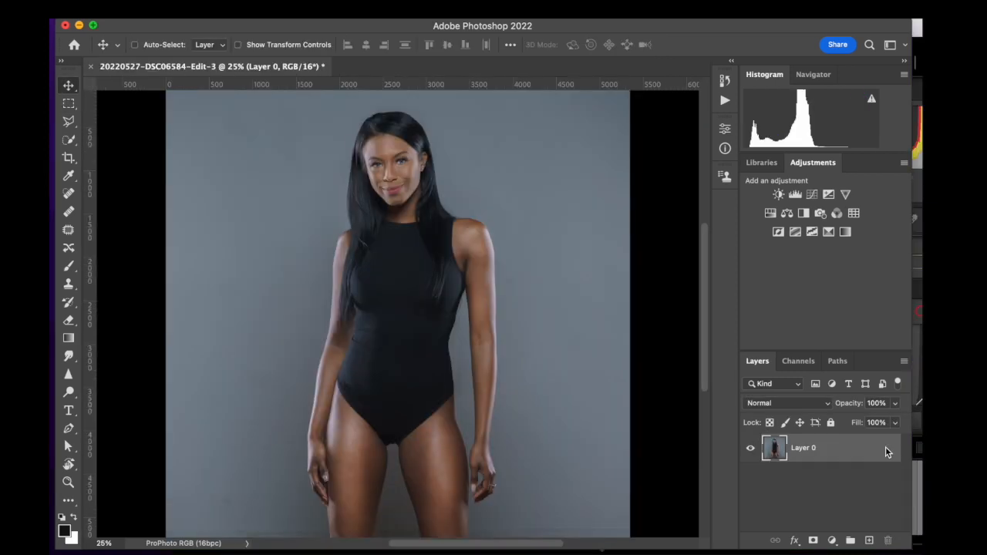
- Duplicate Layer 0 and open the Retouch4me Fabric filter on the copy
key(super+j)
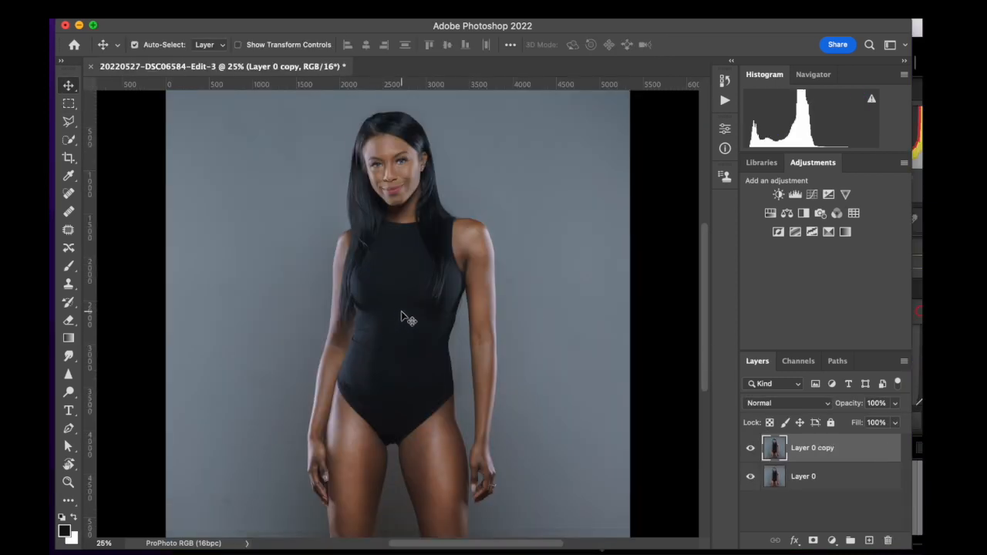
scroll(401, 313, up, 6)
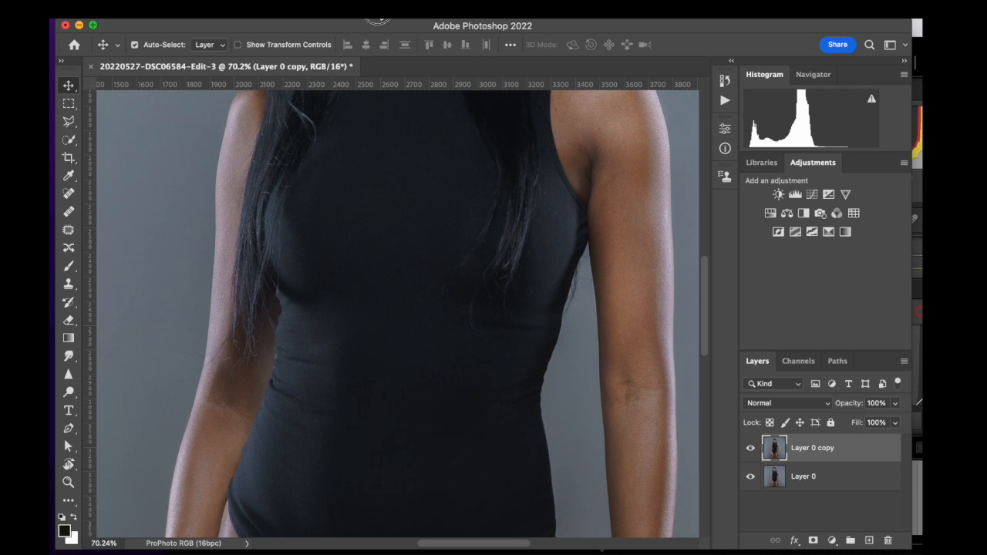
click(378, 11)
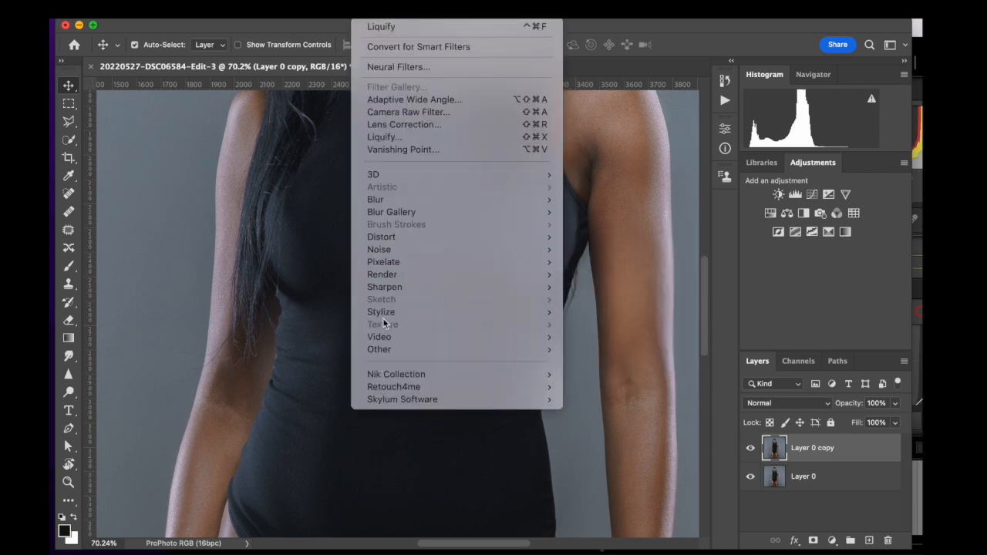
mouse_move(400, 395)
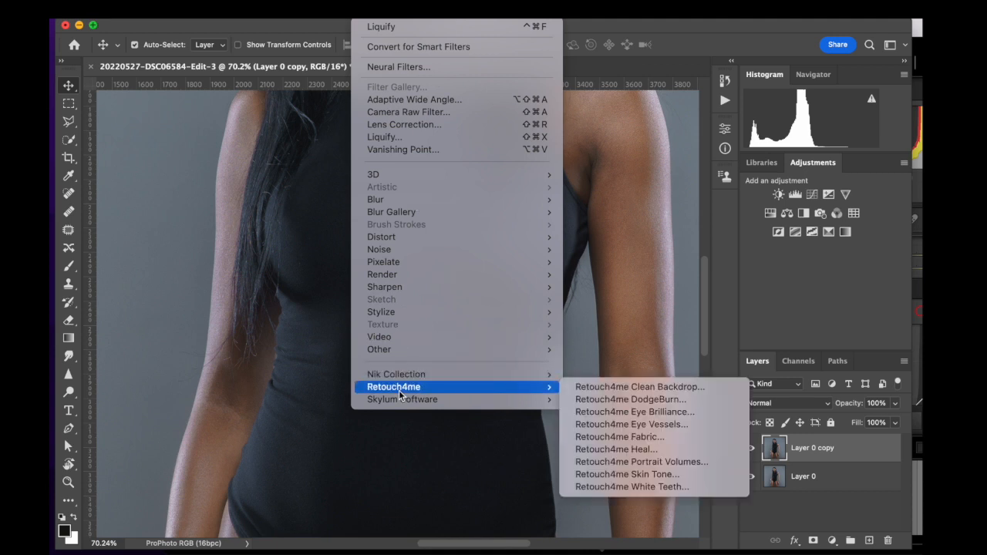
click(631, 440)
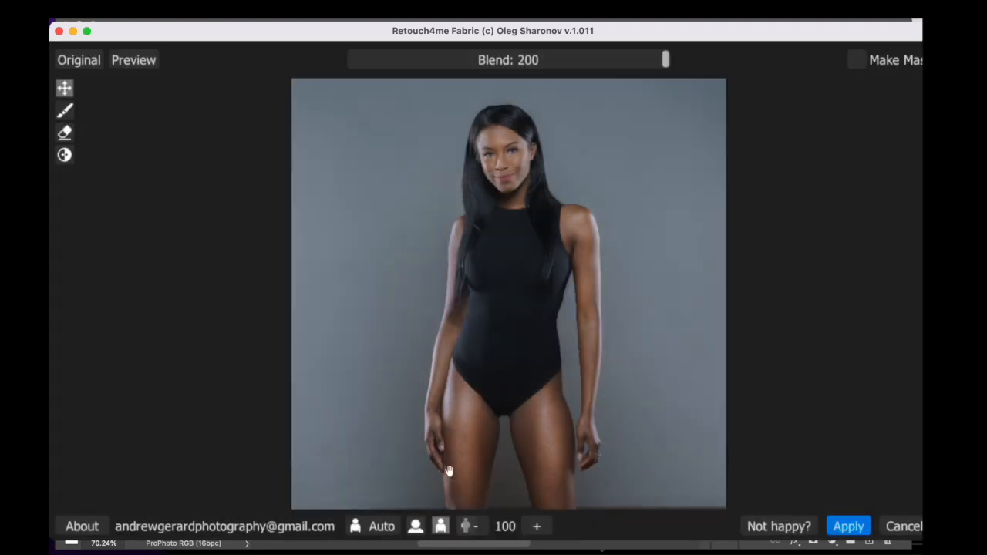
- Compare the smoothed swimsuit fabric with the original in an enlarged preview and apply the Fabric filter at blend 200
click(537, 528)
scroll(540, 308, up, 5)
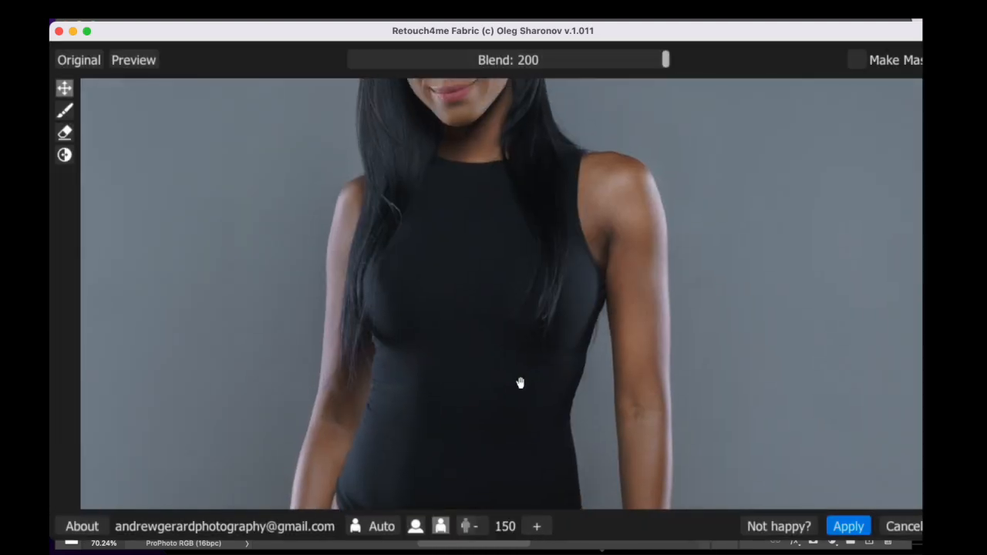
click(537, 526)
drag(559, 384, 573, 333)
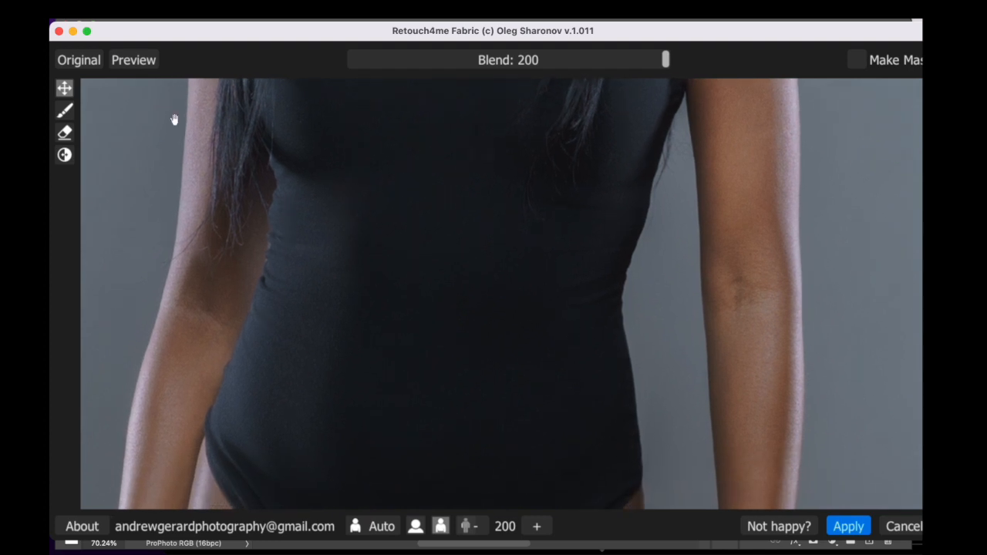
click(90, 68)
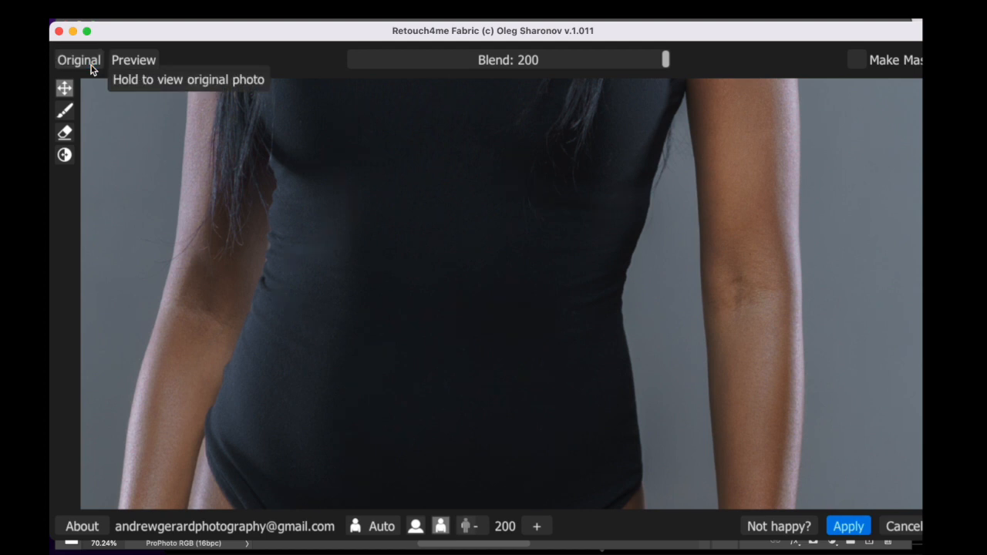
click(90, 68)
click(91, 68)
click(90, 68)
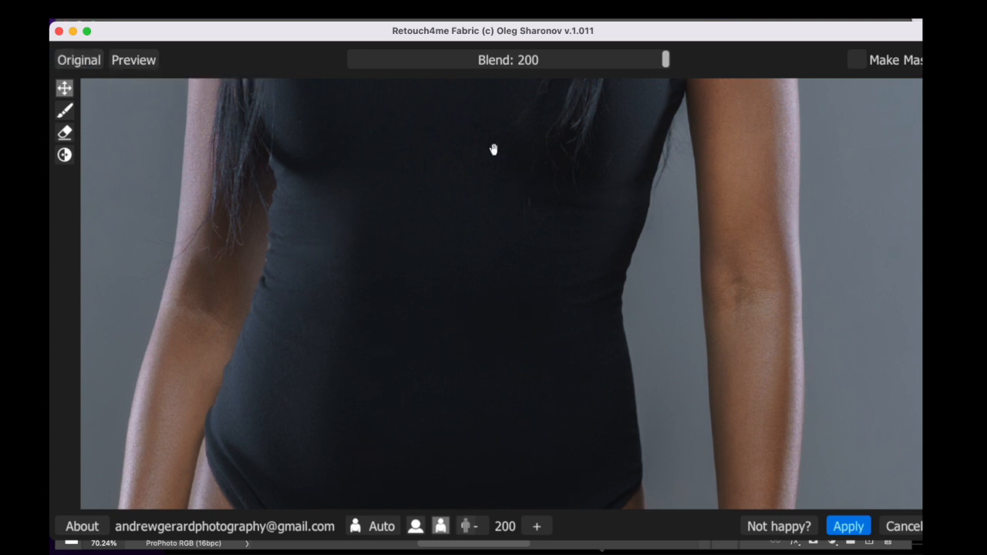
click(848, 530)
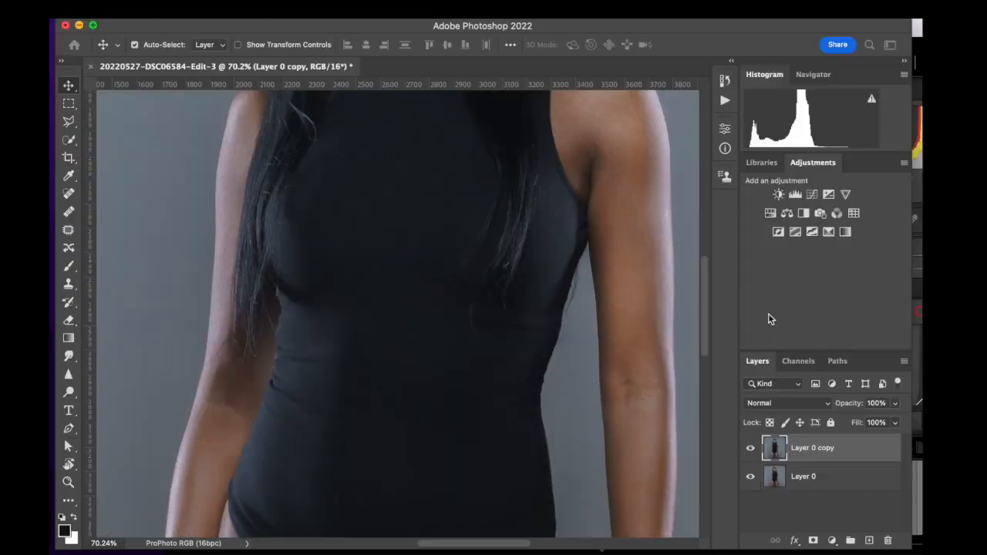
- Select a rectangular area around the face on Layer 0 copy and apply the Retouch4me Heal filter to it
scroll(582, 332, up, 5)
scroll(586, 332, up, 2)
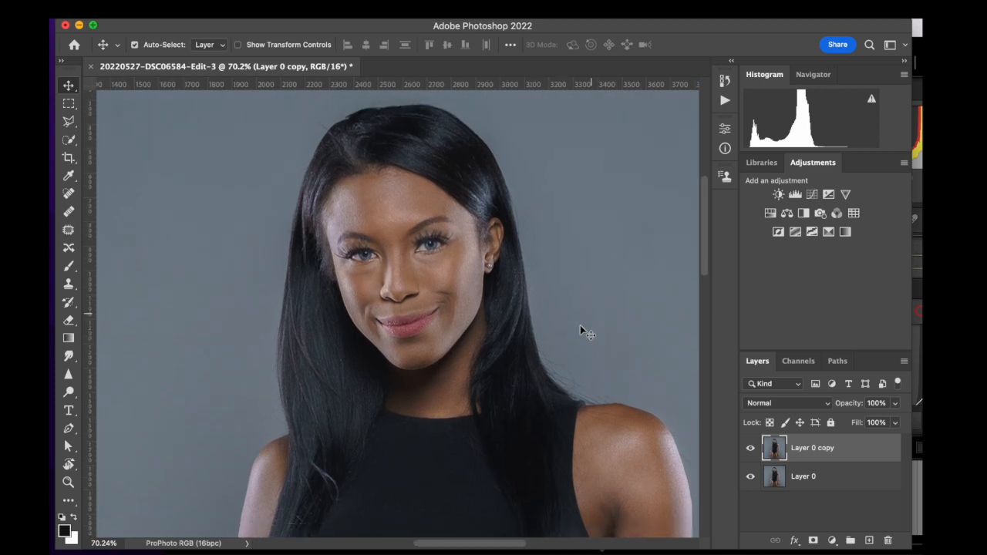
click(69, 104)
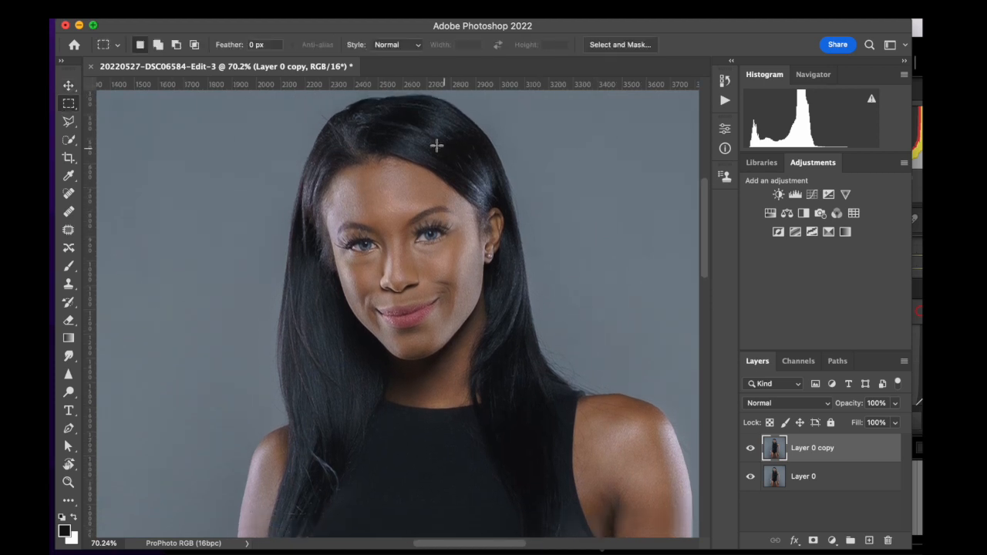
drag(313, 136, 526, 408)
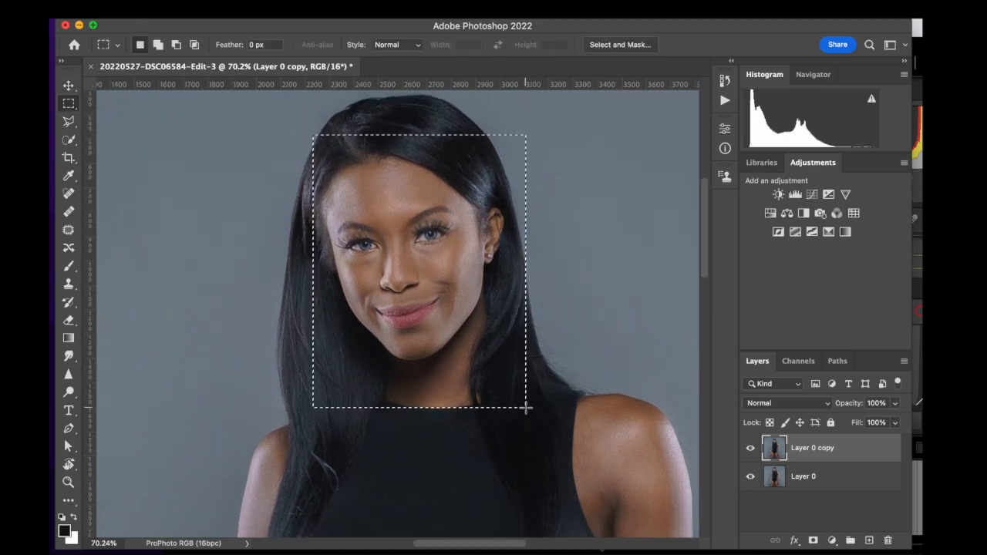
click(370, 11)
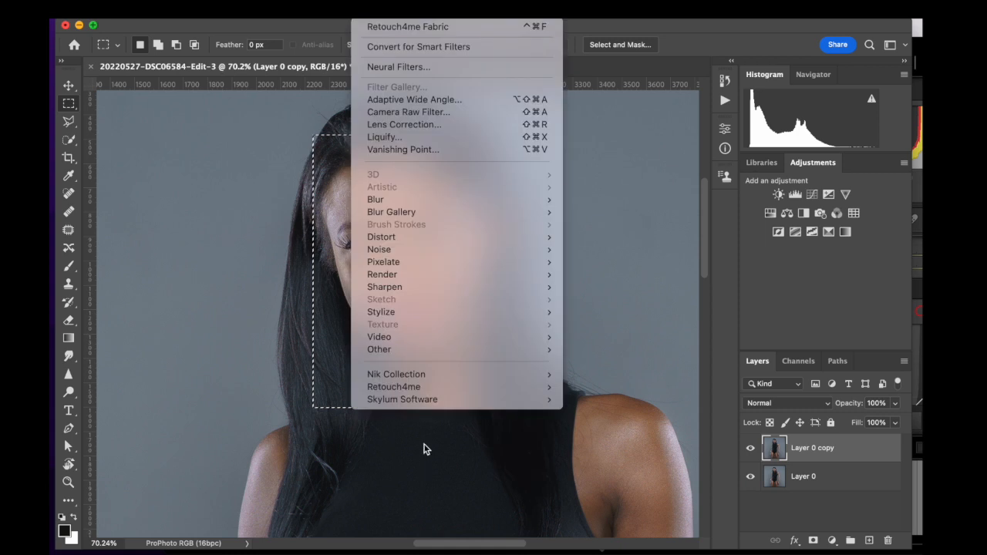
mouse_move(431, 387)
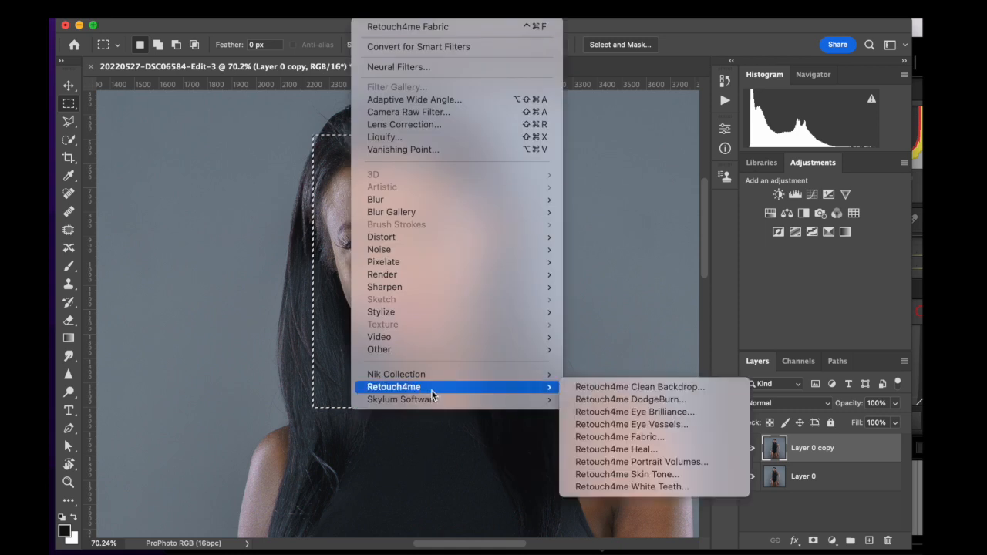
click(656, 451)
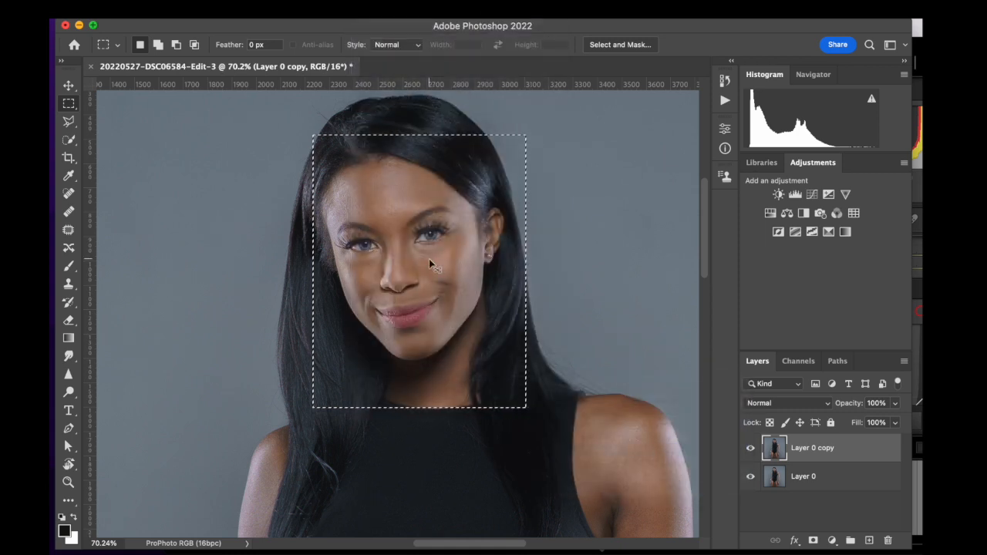
- Apply the Retouch4me Portrait Volumes filter at blend 135 to the whole of Layer 0 copy
click(366, 11)
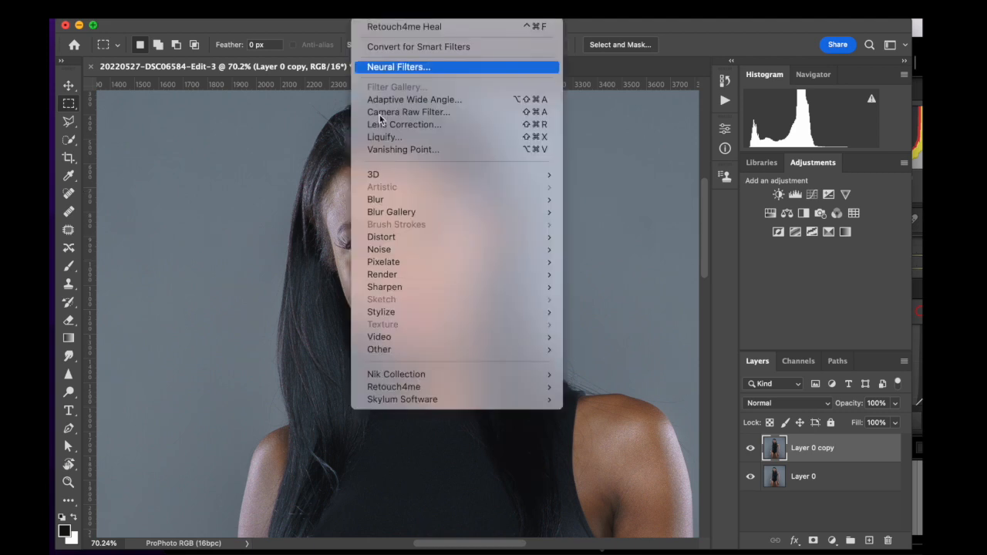
mouse_move(417, 388)
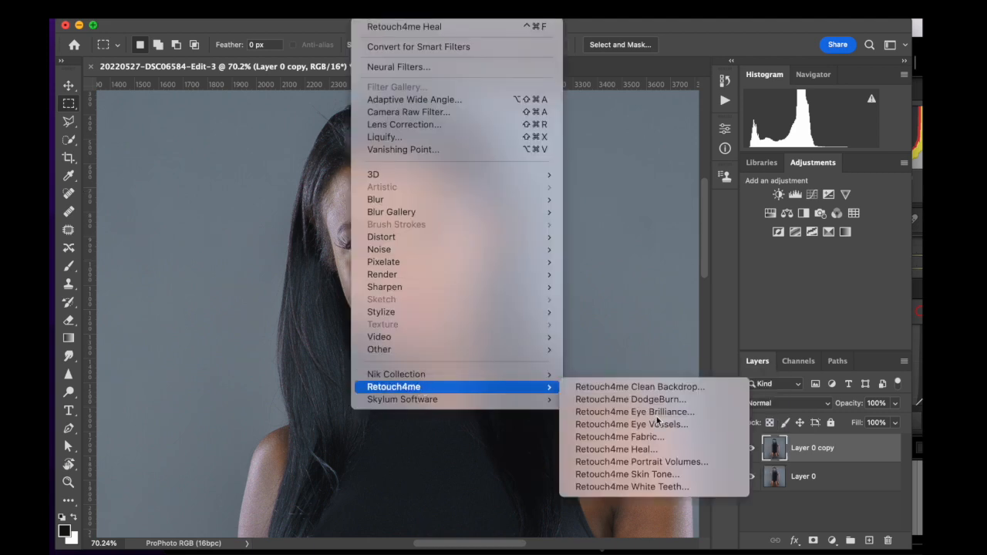
click(671, 465)
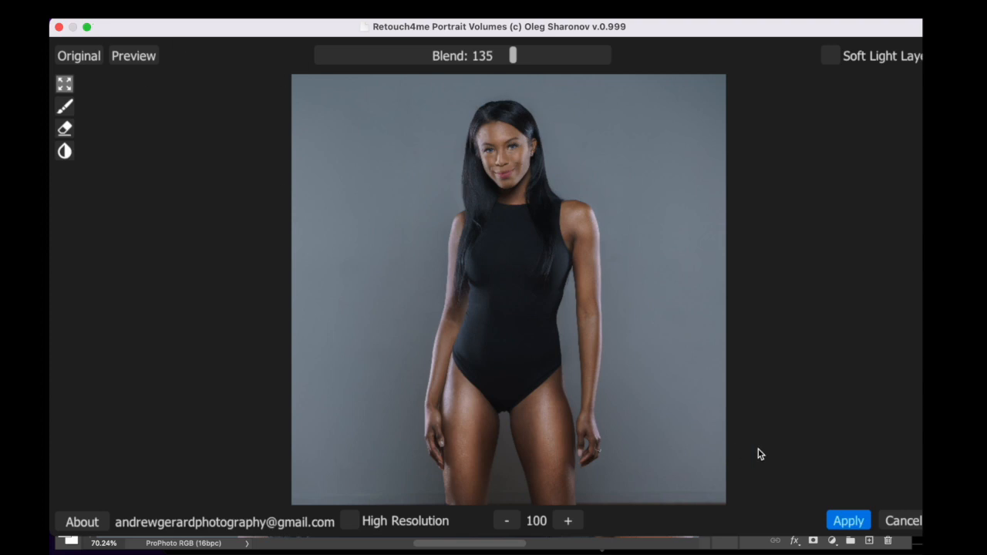
click(852, 524)
click(853, 522)
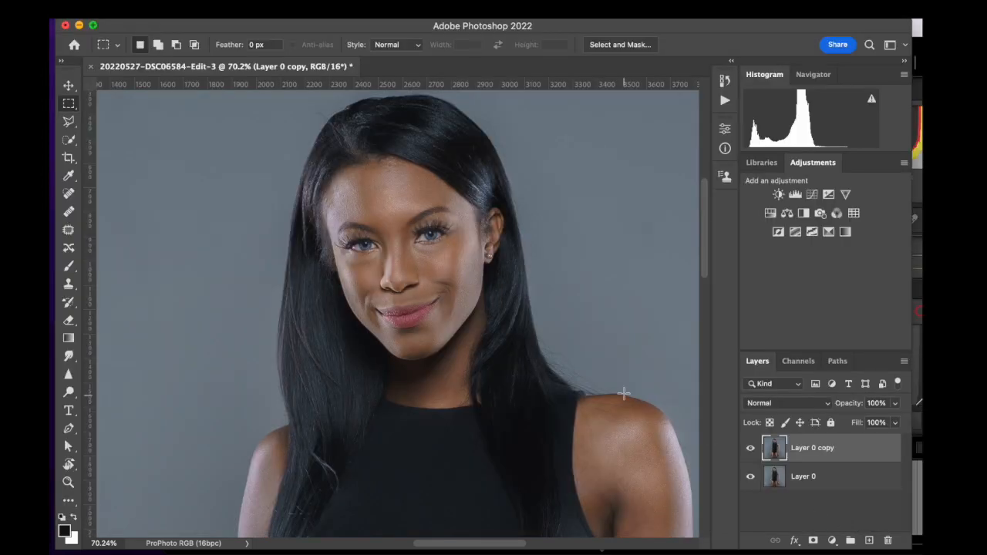
- Compare the retouched portrait with the underlying layer by repeatedly toggling Layer 0 copy, both up close and at full view
click(753, 449)
click(753, 449)
click(753, 449)
click(753, 448)
key(super+0)
click(753, 448)
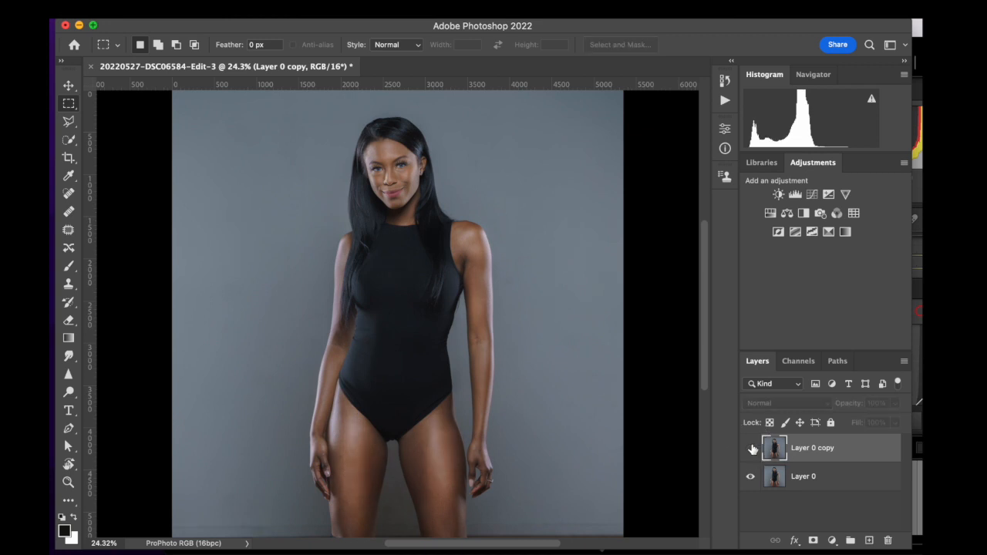
click(753, 449)
click(753, 449)
click(753, 448)
click(753, 449)
click(753, 449)
click(753, 449)
click(753, 449)
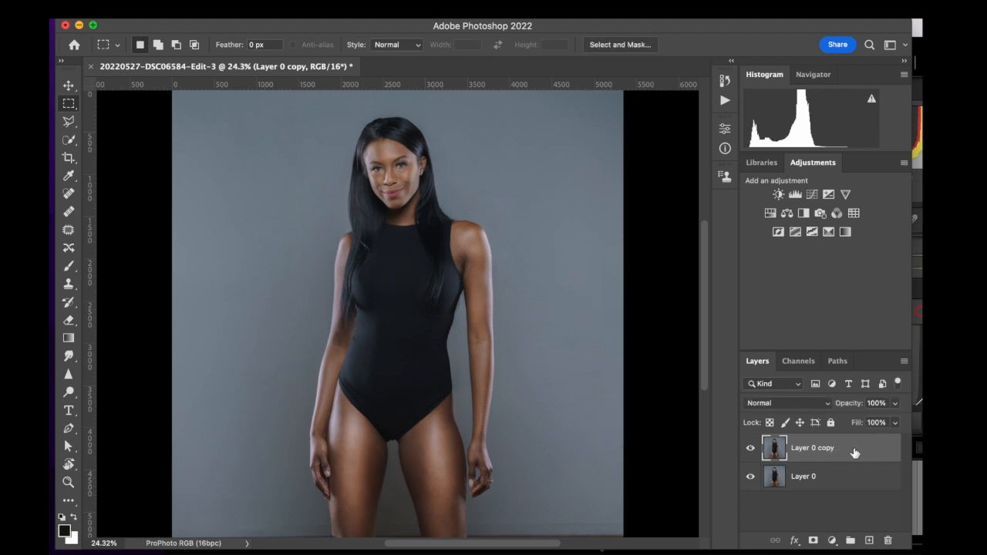
- Merge Layer 0 copy into Layer 0 and open Retouch4me Eye Brilliance on a rectangular selection around the face
key(super+e)
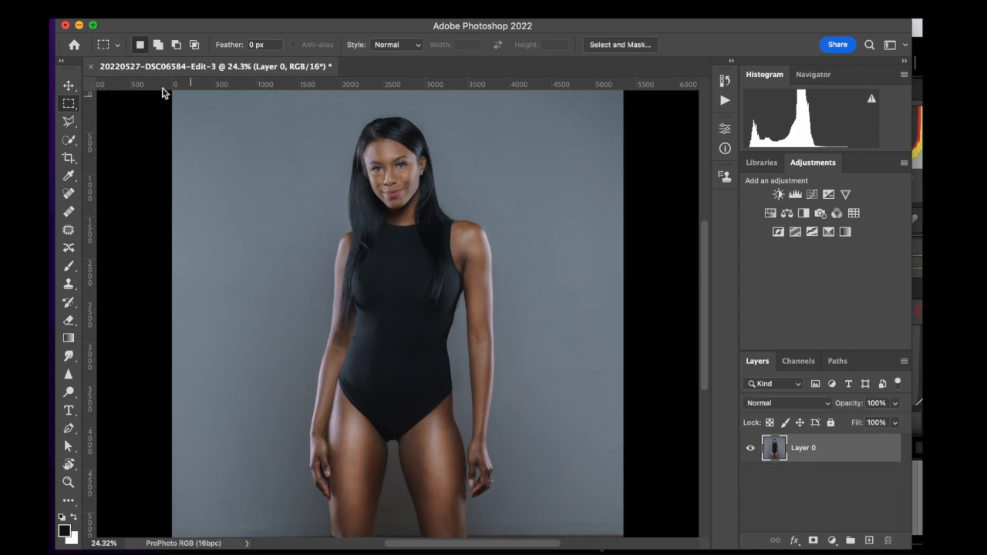
drag(357, 143, 436, 207)
click(370, 10)
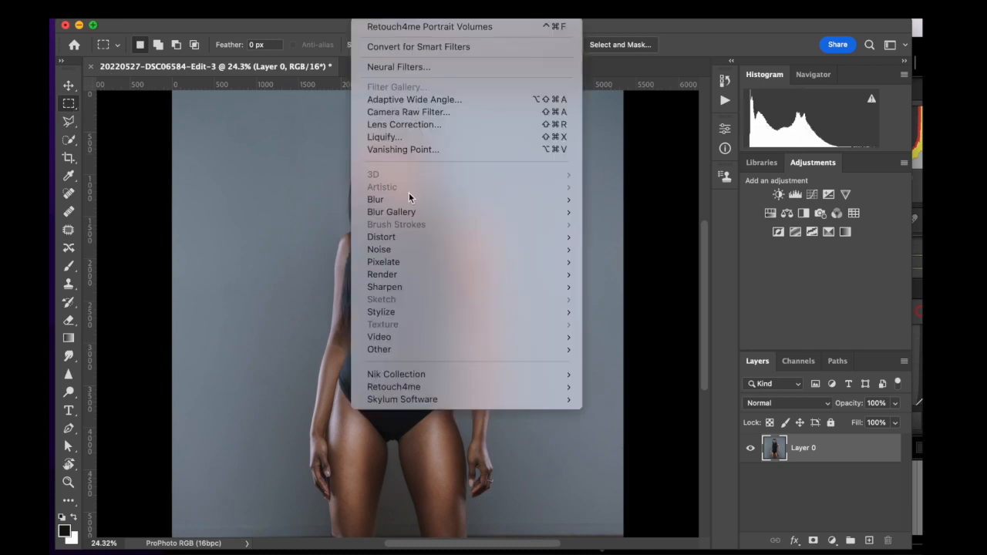
mouse_move(441, 386)
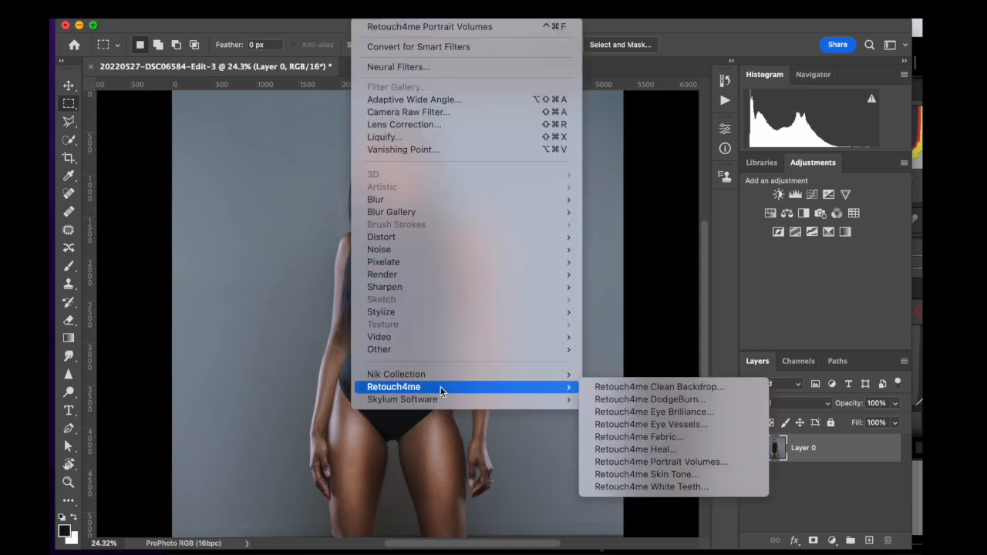
click(648, 412)
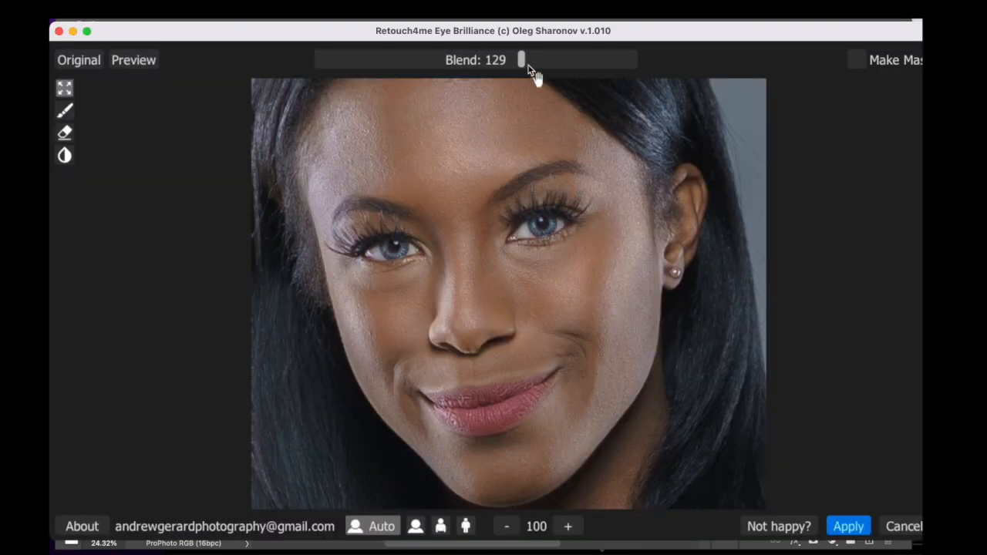
- Set the Eye Brilliance blend to 175, check the eyes against the original, apply the filter and clear the selection
drag(528, 67, 593, 60)
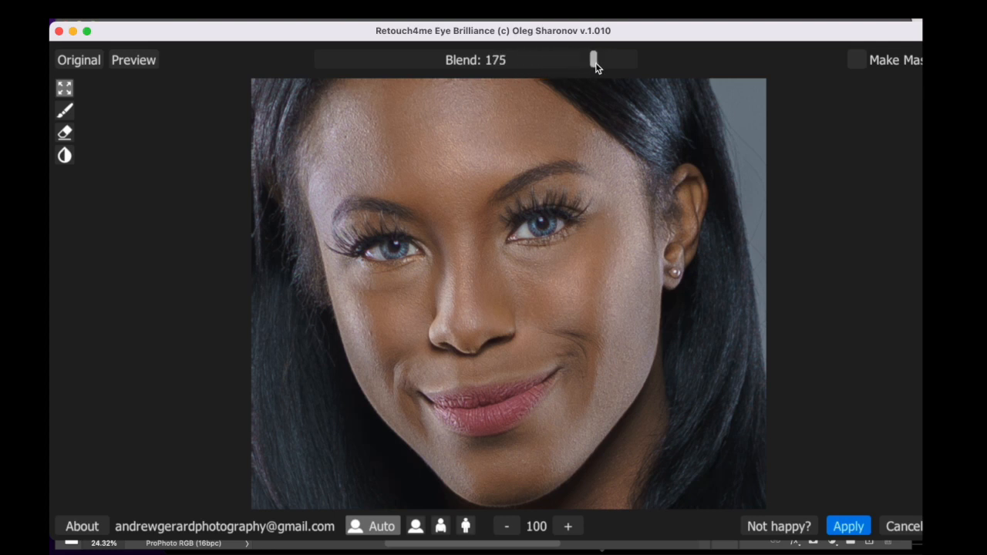
click(89, 61)
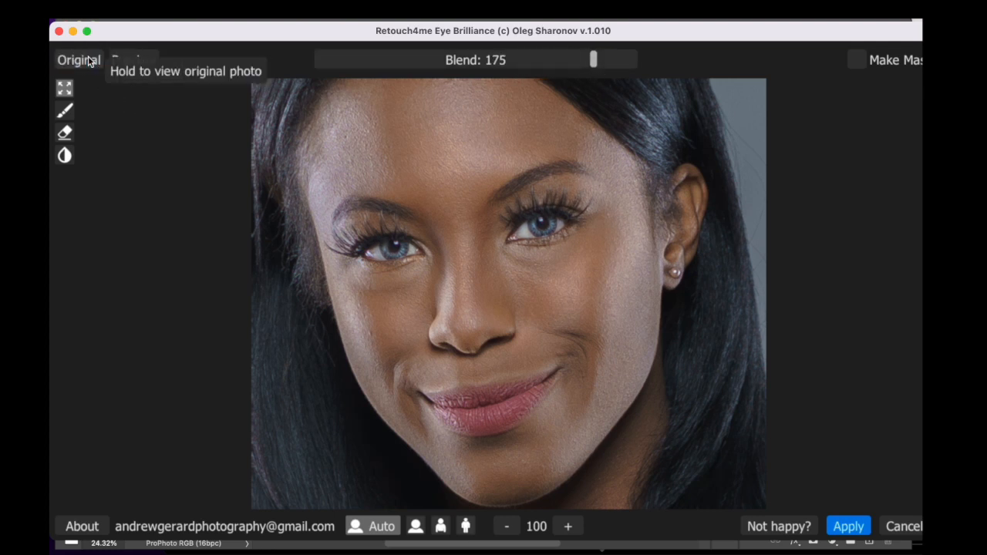
click(848, 526)
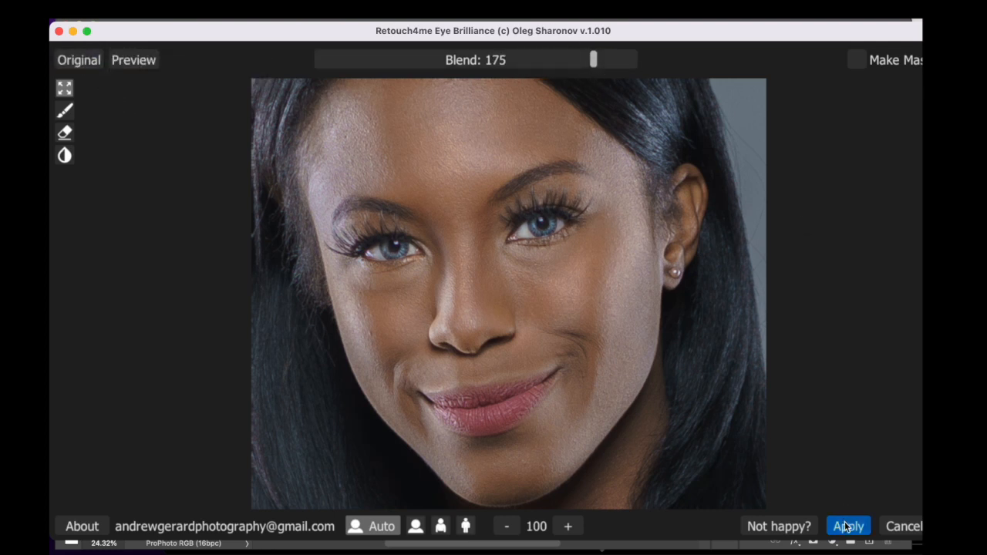
key(super+d)
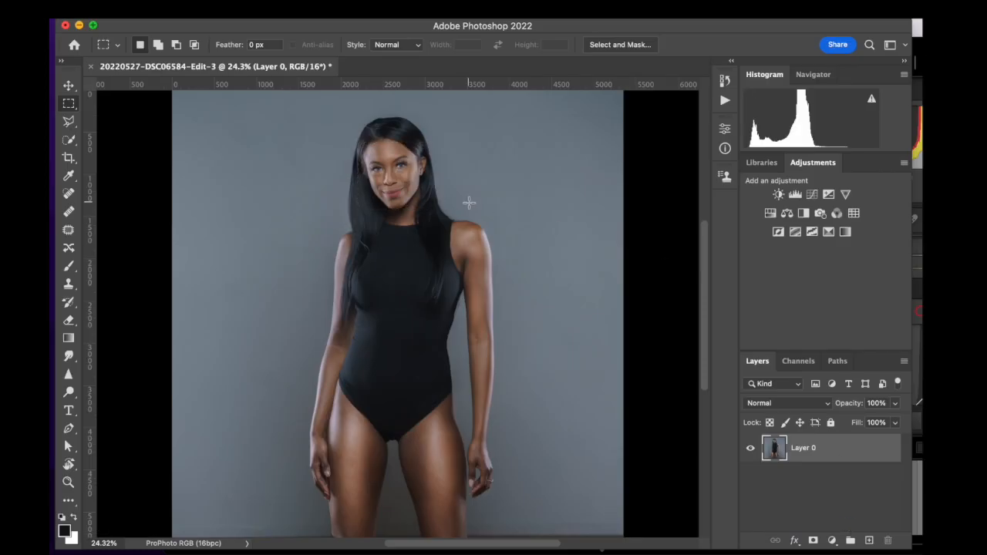
- Examine the brightened eyes, face and upper body up close and again at full view
key(super+plus)
key(super+plus)
scroll(468, 202, up, 5)
scroll(468, 202, down, 2)
scroll(468, 202, up, 3)
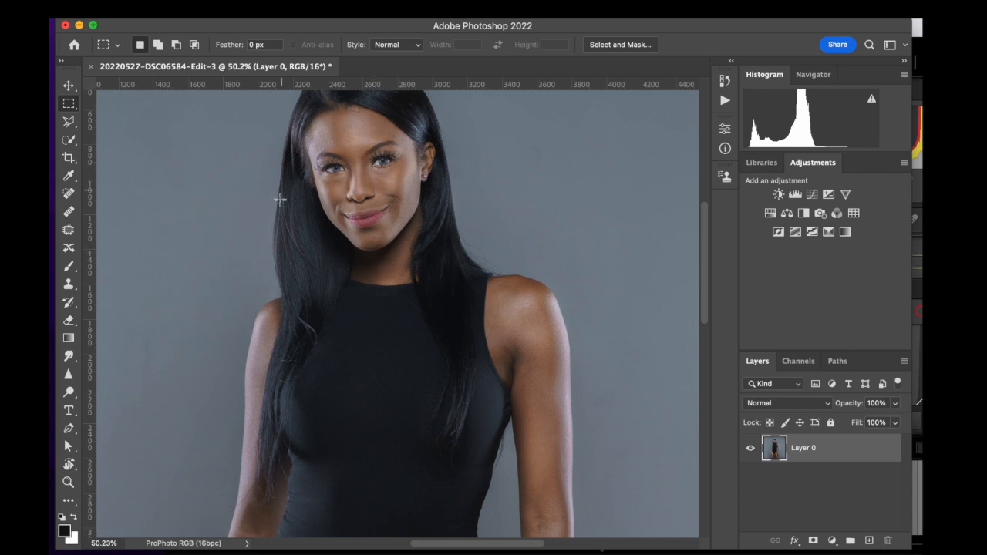
scroll(557, 276, down, 4)
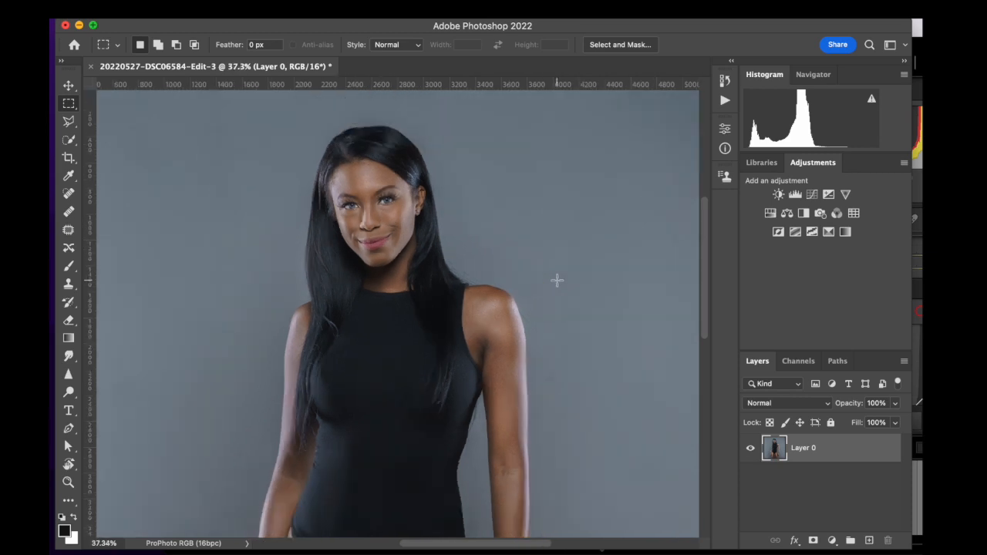
scroll(557, 281, down, 1)
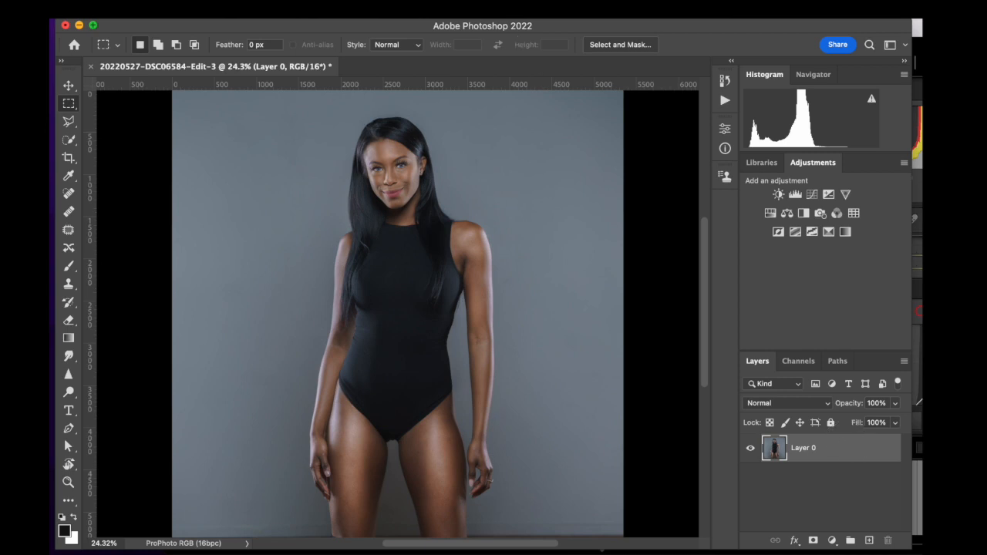
- Duplicate Layer 0 and open Retouch4me Skin Tone on the copy
key(super+j)
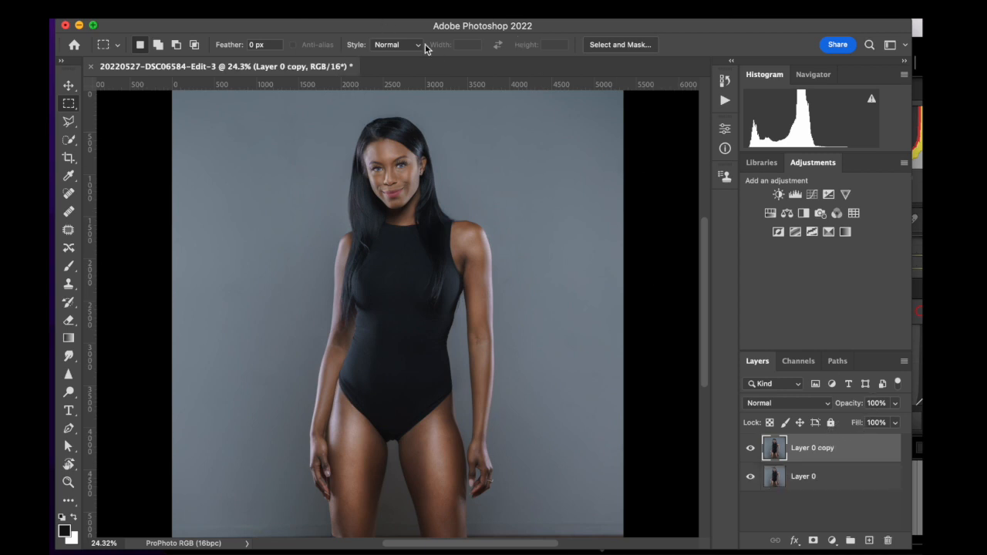
click(366, 10)
mouse_move(388, 387)
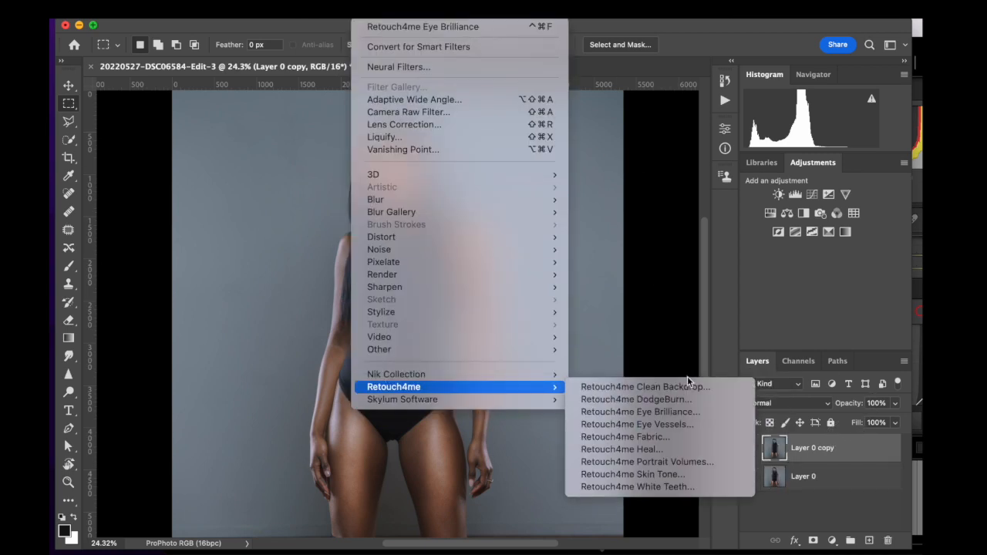
click(668, 474)
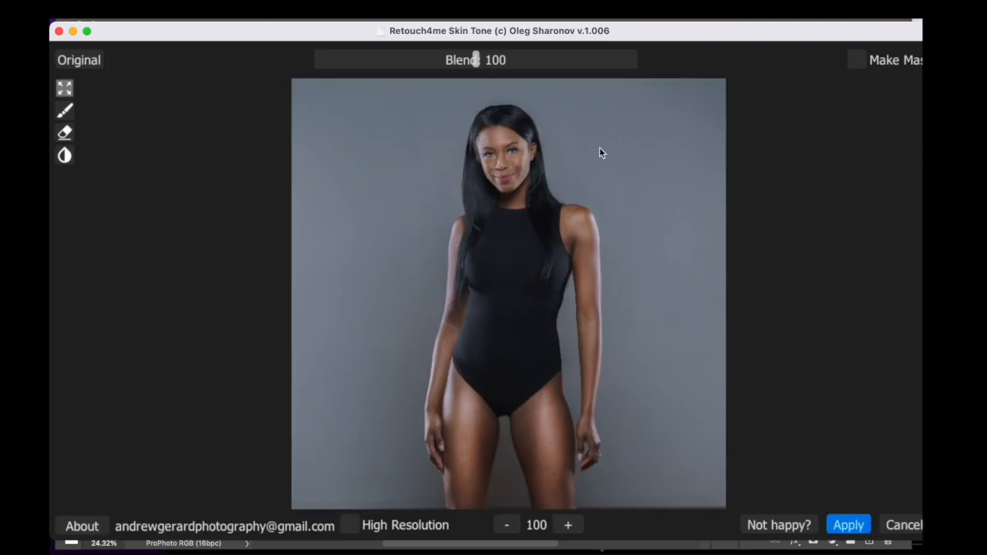
- Enlarge the Skin Tone preview to 150 and compare the body and face with the original
click(67, 61)
click(67, 62)
click(567, 527)
drag(618, 87, 620, 116)
drag(621, 39, 622, 43)
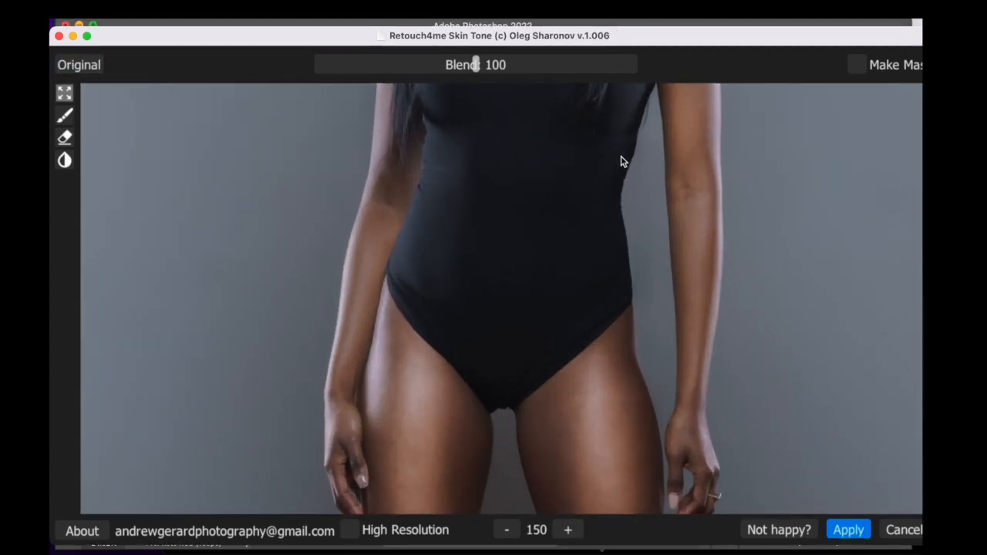
drag(621, 143, 555, 462)
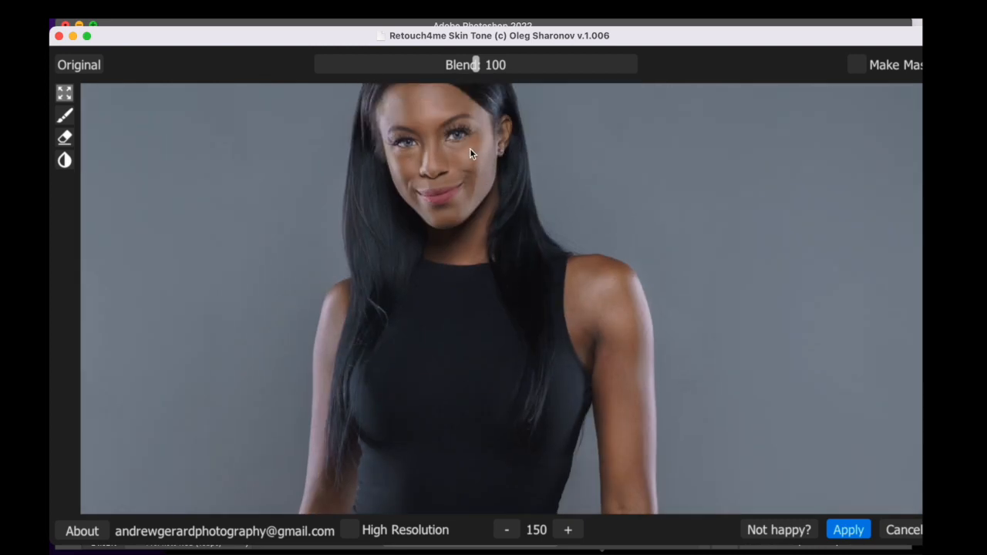
click(86, 65)
click(86, 65)
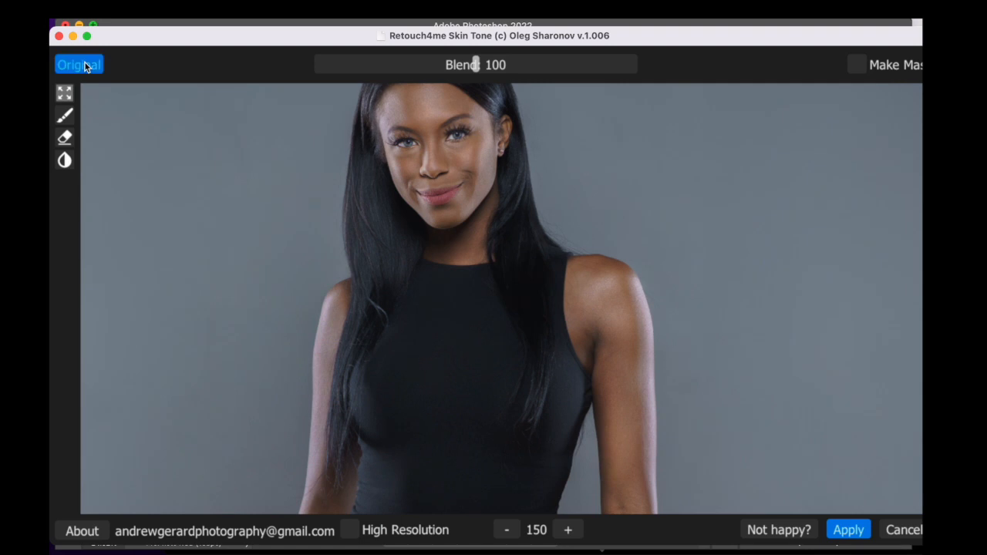
click(87, 66)
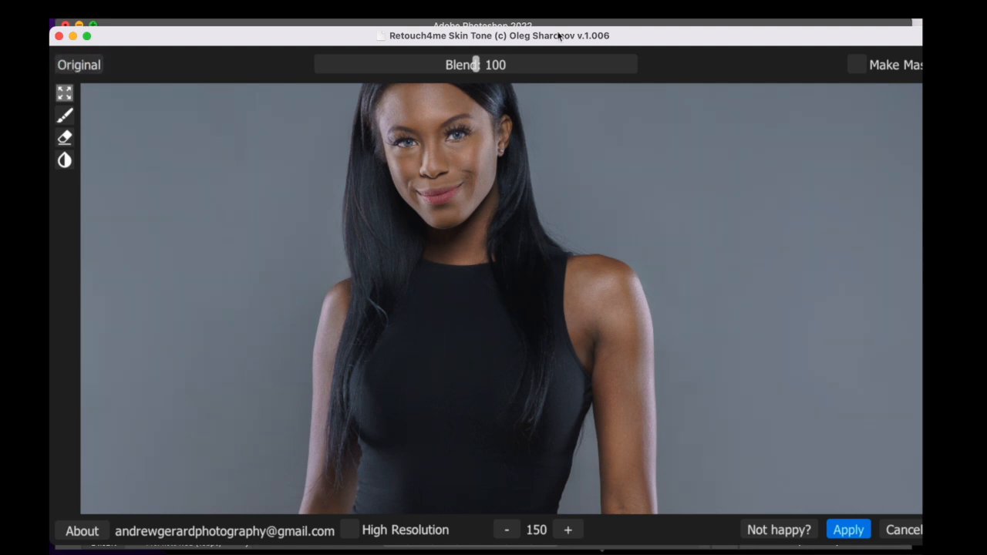
- Raise the Skin Tone blend above 100, check it repeatedly against the original and apply the filter
click(580, 64)
click(83, 67)
click(85, 69)
click(84, 69)
click(85, 69)
click(85, 69)
click(85, 70)
click(846, 527)
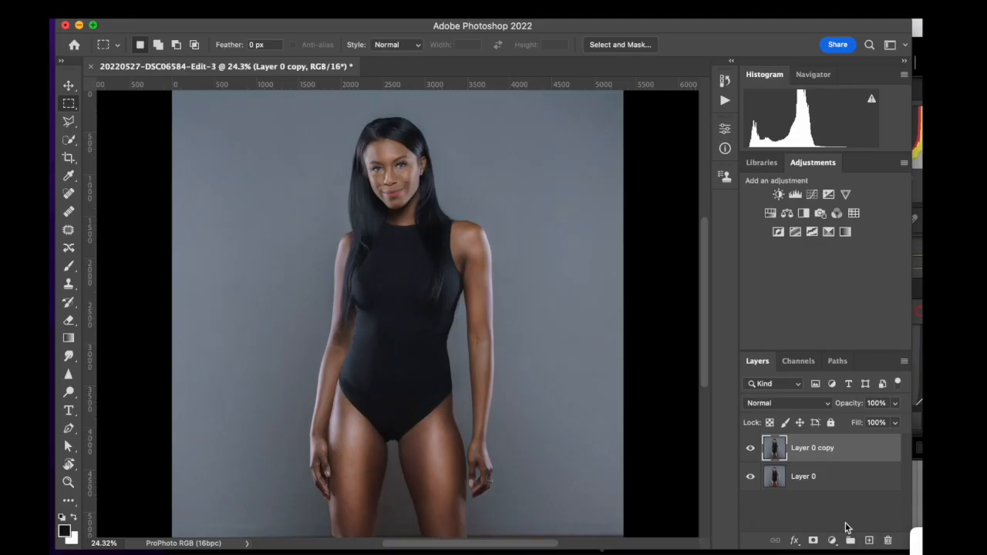
- Compare the skin tone result with the underlying layer by toggling Layer 0 copy, then delete the copy
click(750, 450)
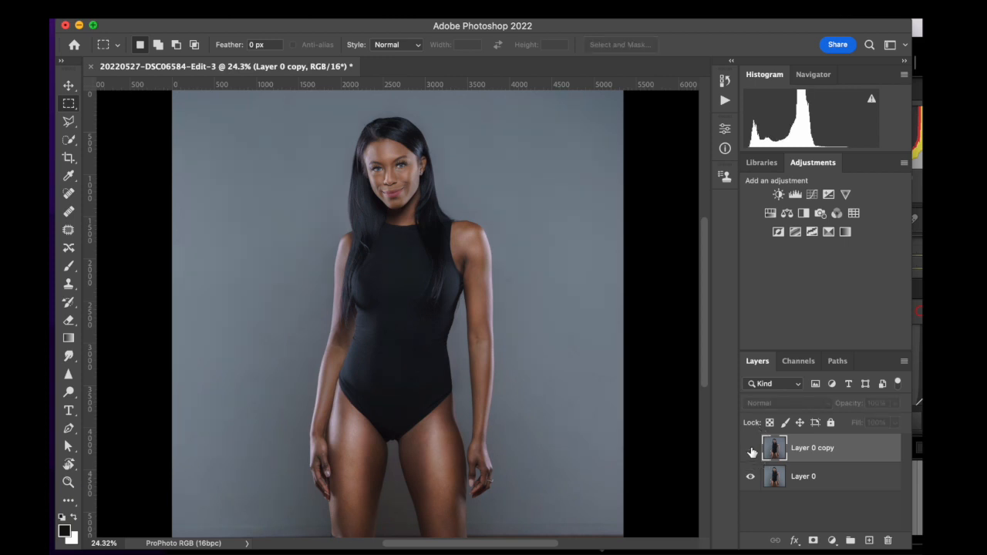
click(750, 449)
click(750, 450)
click(750, 449)
click(865, 452)
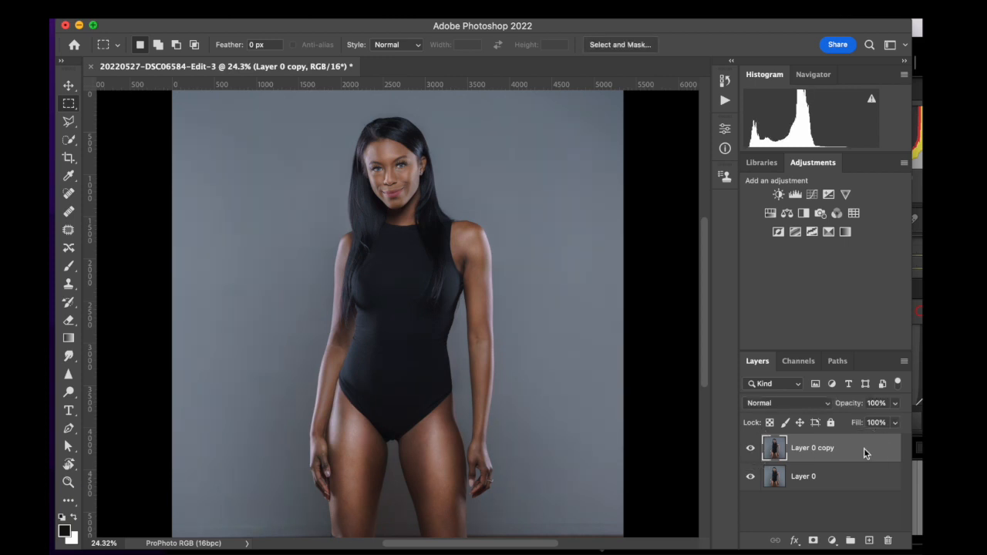
key(BackSpace)
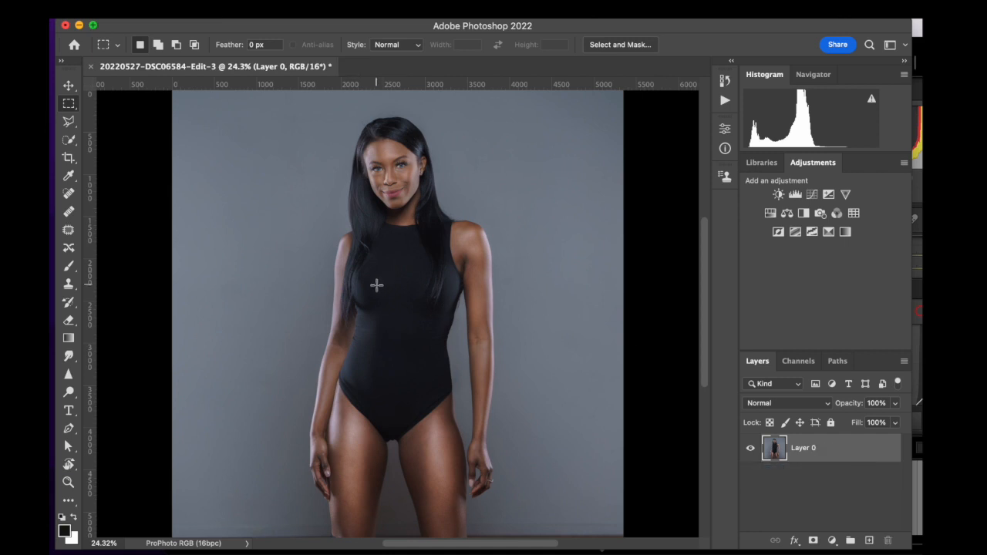
- Examine the bodysuit, arms, hair and face up close and the whole portrait at full view
scroll(376, 286, up, 6)
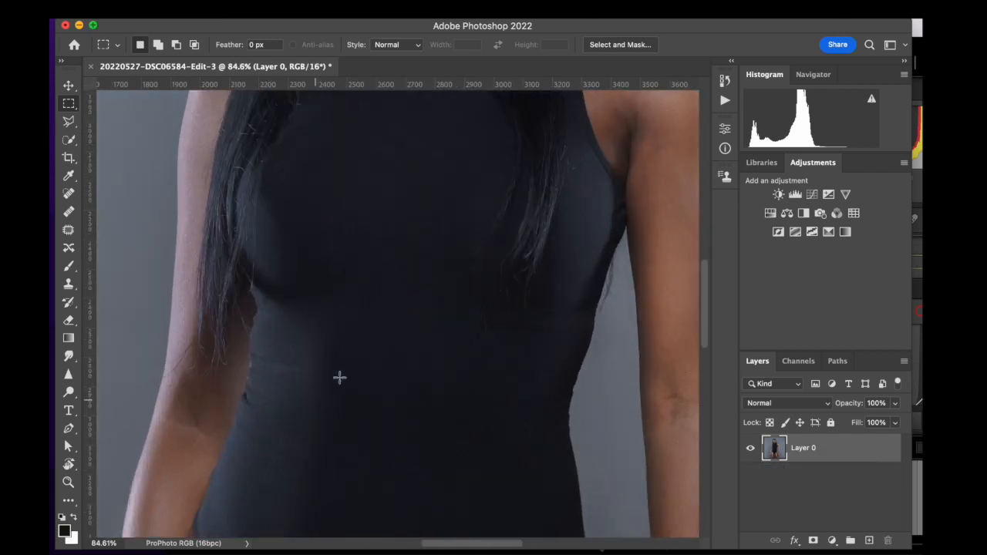
scroll(393, 320, up, 10)
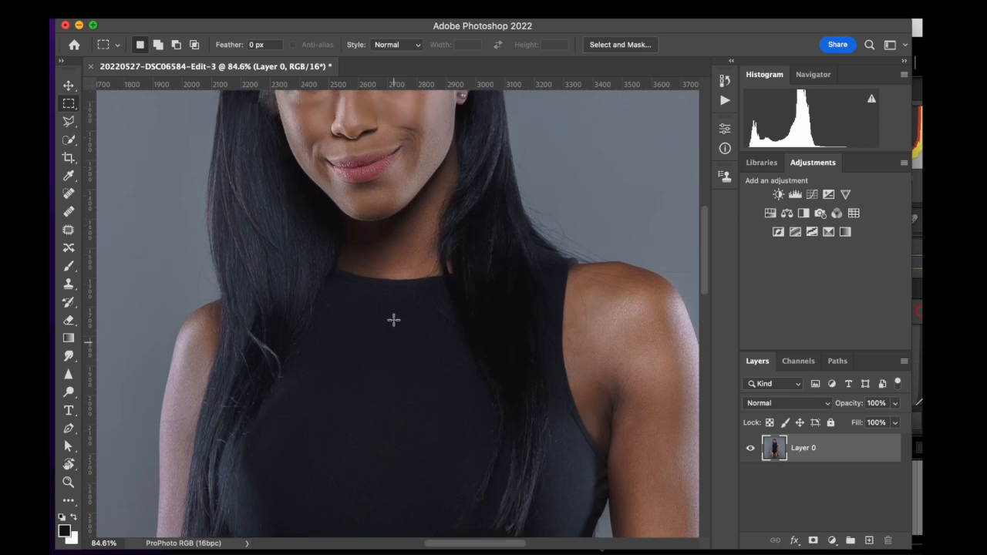
scroll(394, 319, up, 5)
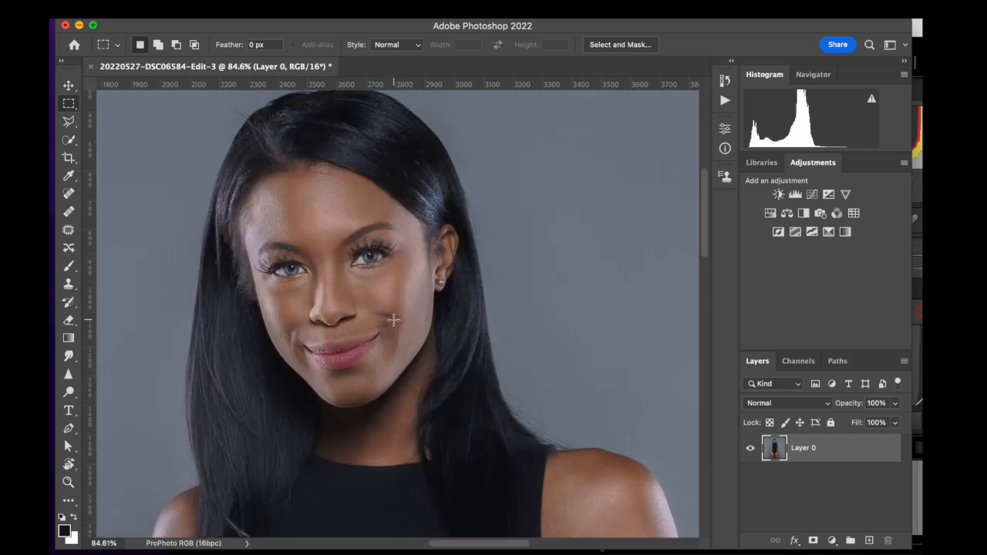
click(70, 104)
scroll(556, 255, down, 5)
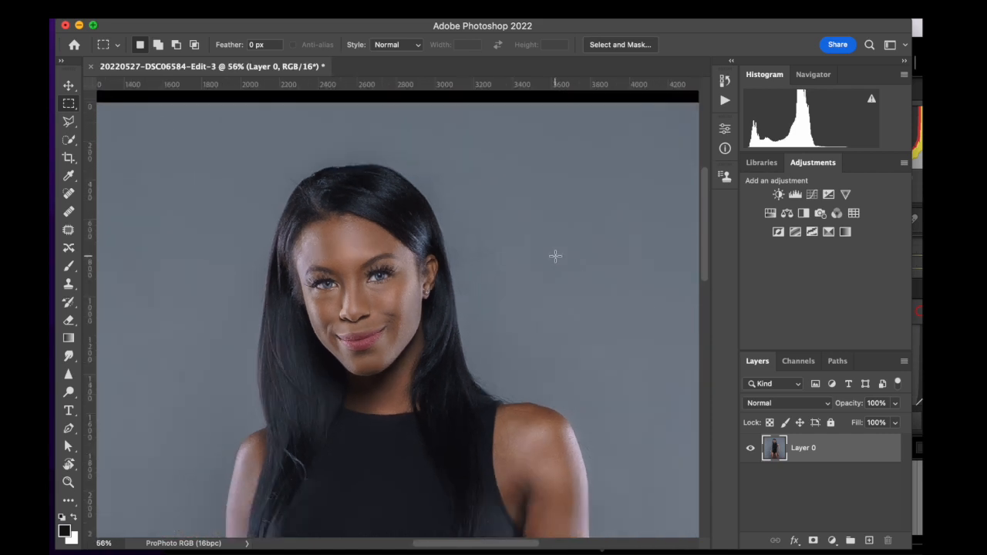
scroll(555, 255, down, 5)
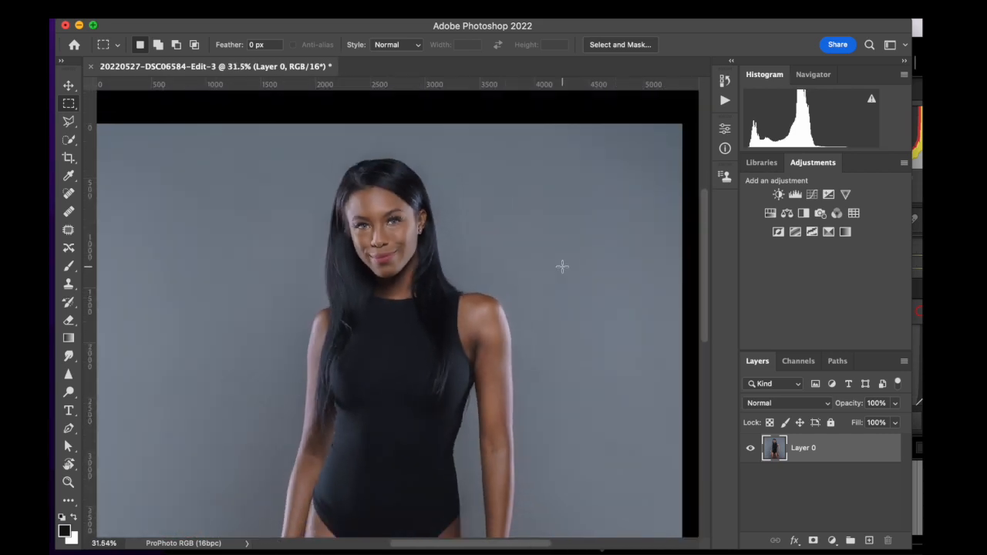
scroll(561, 264, down, 4)
scroll(563, 272, down, 2)
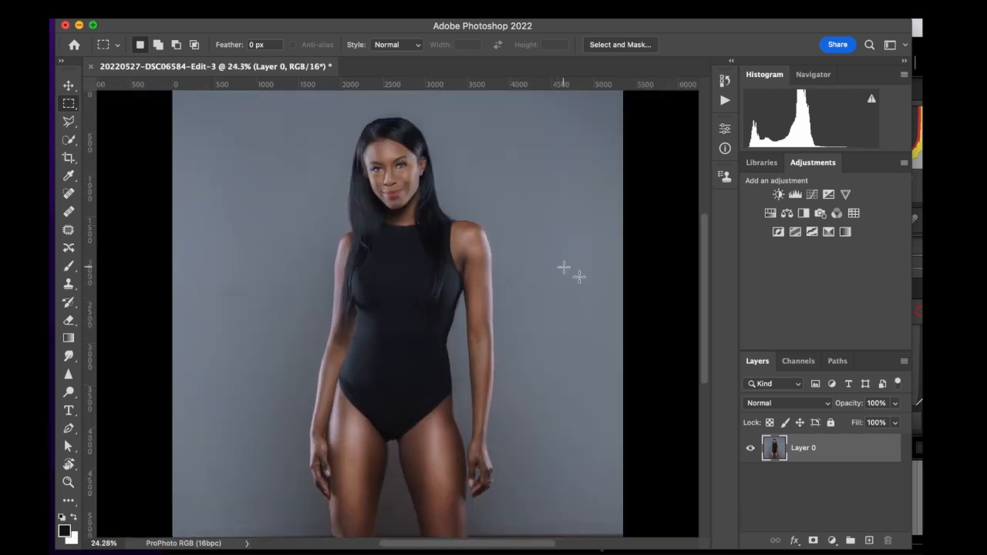
right_click(862, 452)
scroll(818, 485, down, 5)
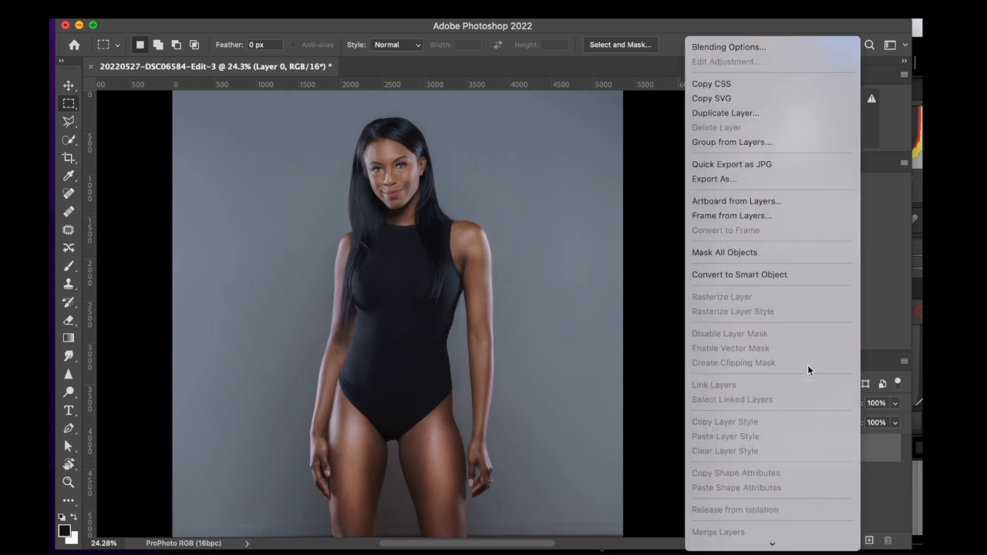
click(667, 455)
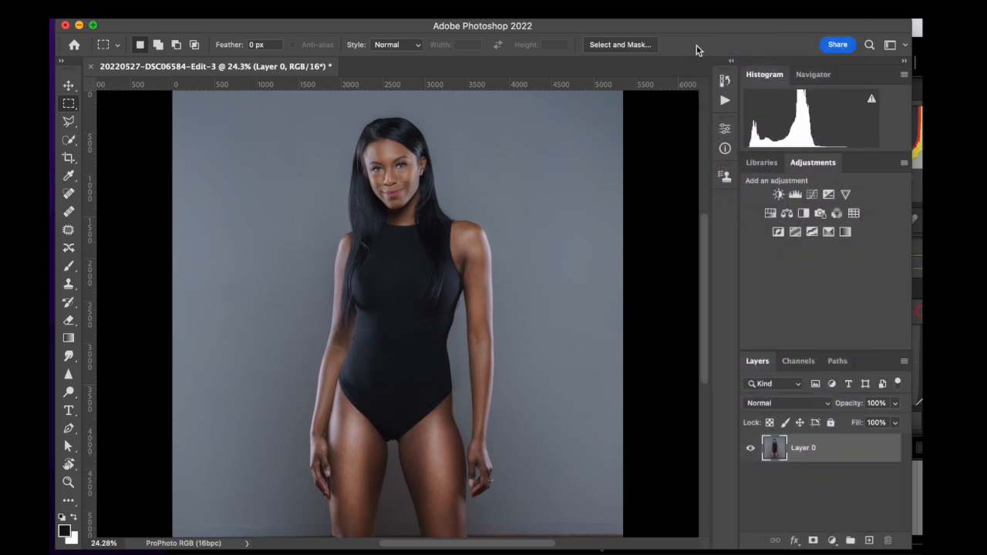